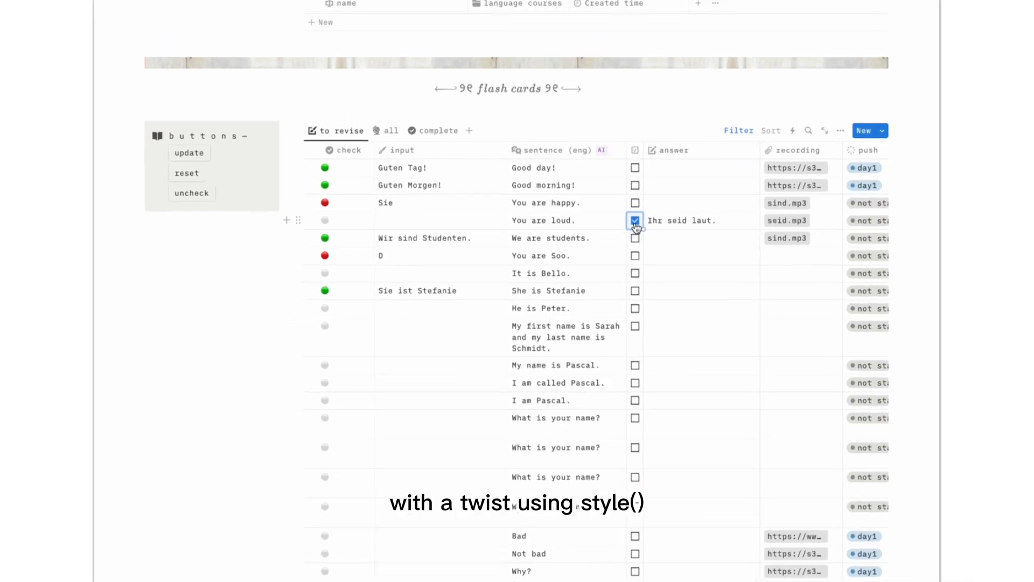
Toggle answer checkboxes for cards in the to revise view of the flash cards table
click(650, 212)
click(649, 271)
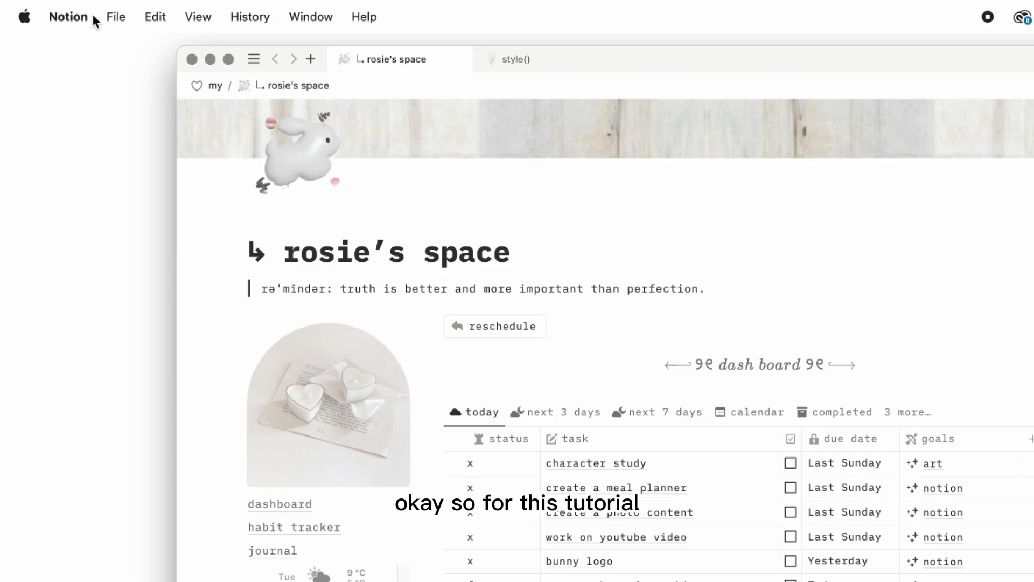
Open the Notion desktop application's version information
click(72, 15)
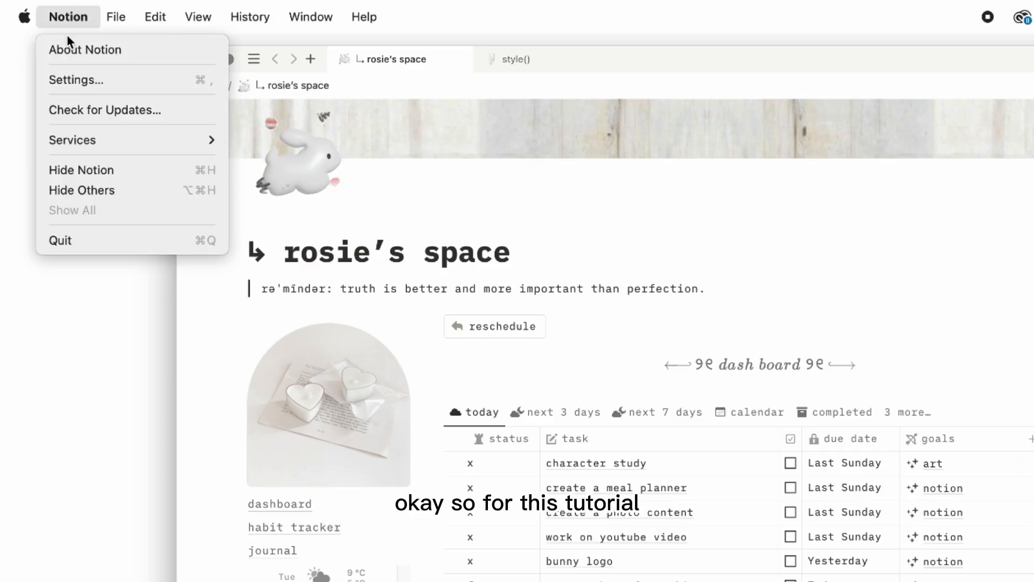
click(65, 45)
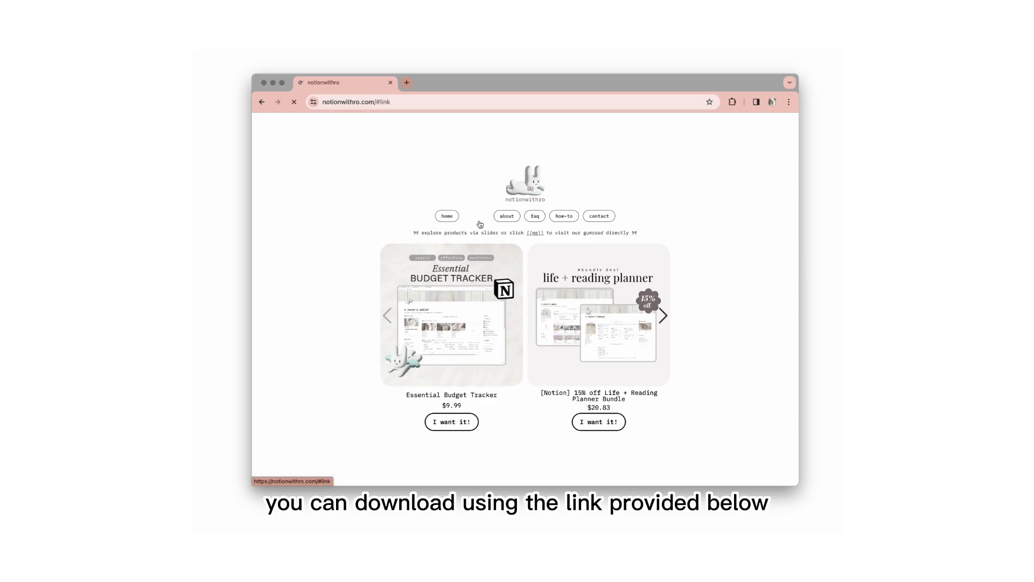
Browse the template products in the notionwithro website's product slider and open its links section
click(451, 250)
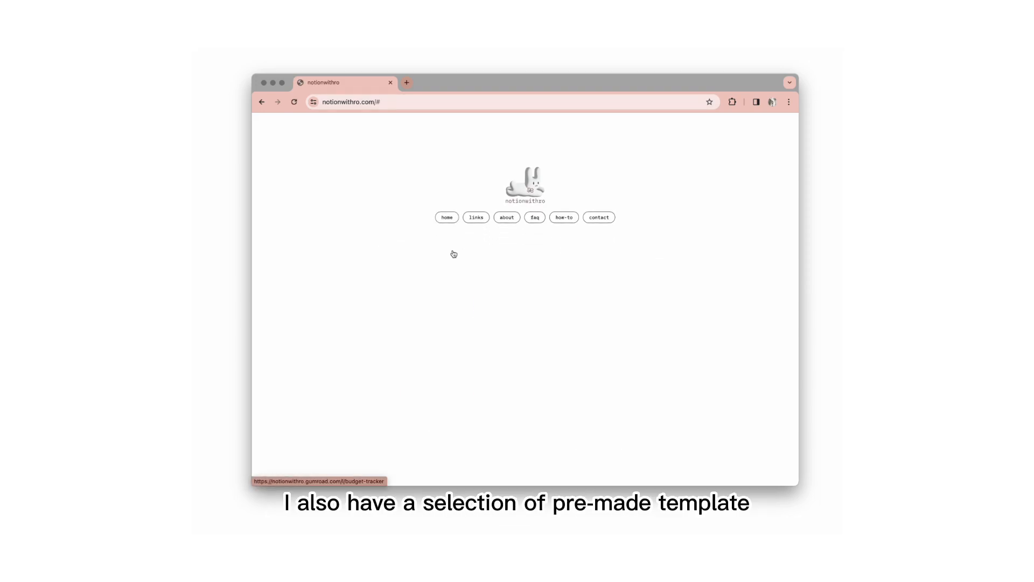
click(666, 320)
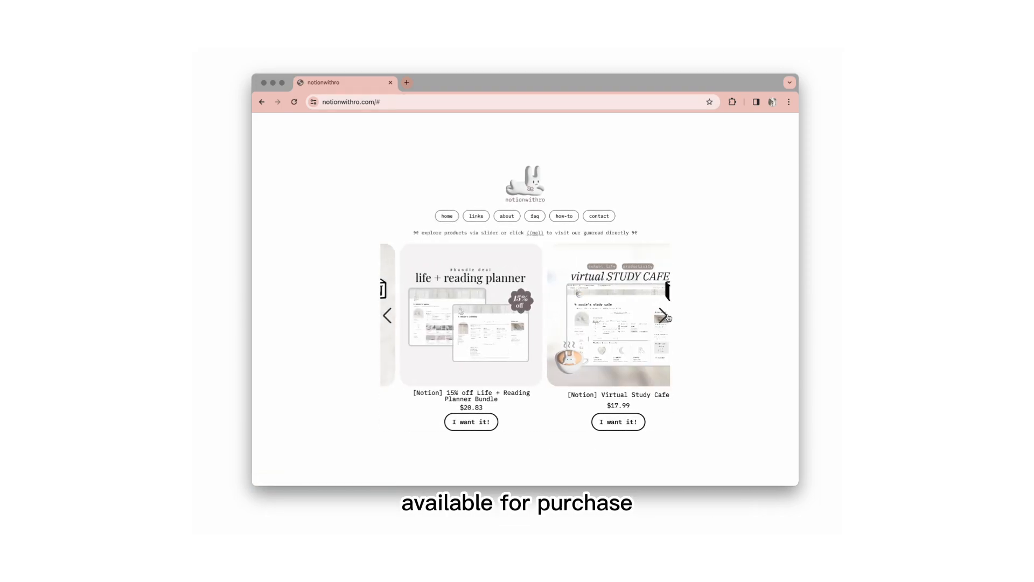
click(665, 318)
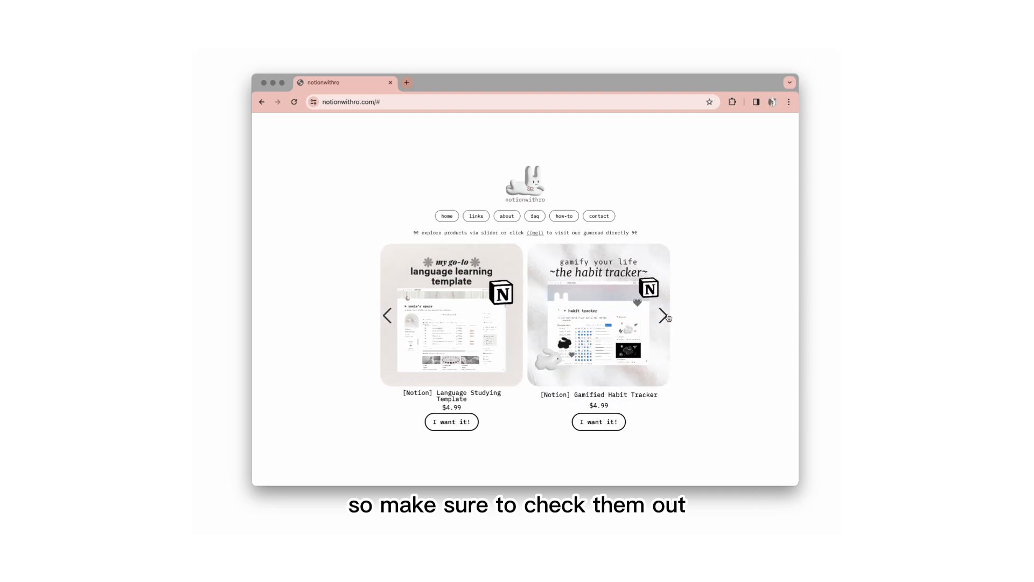
click(664, 316)
click(664, 316)
click(664, 316)
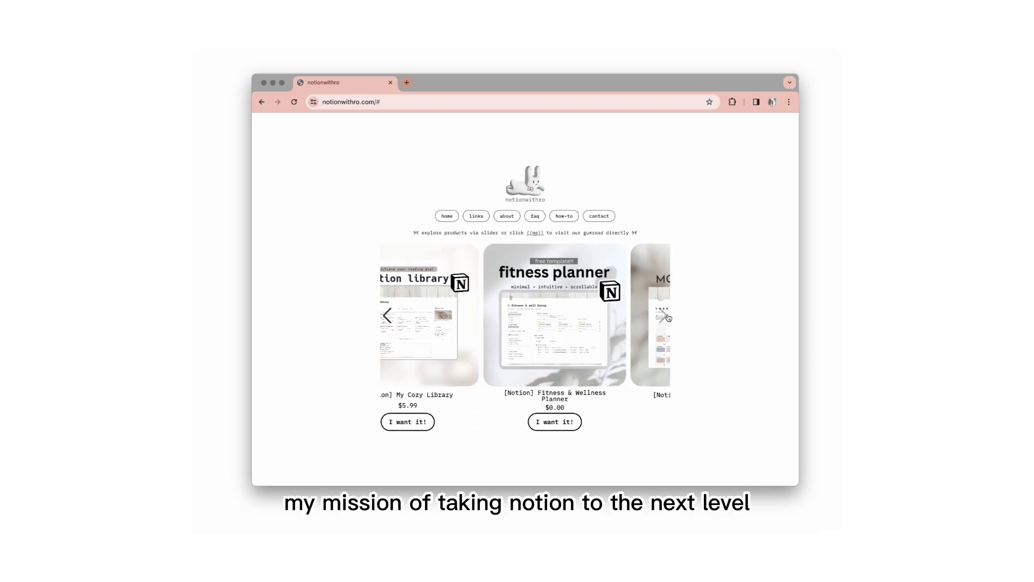
click(475, 216)
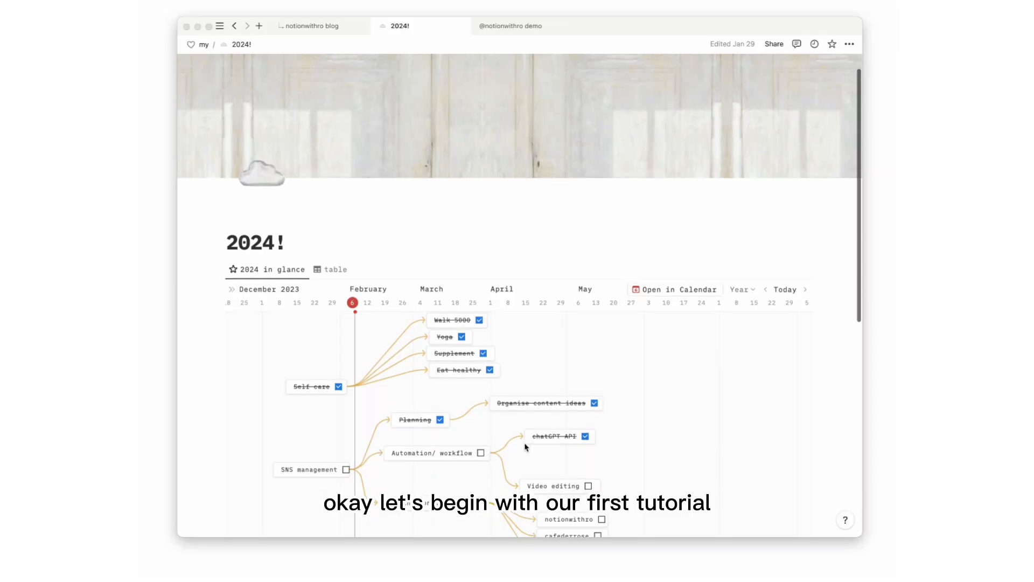
scroll(525, 447, down, 3)
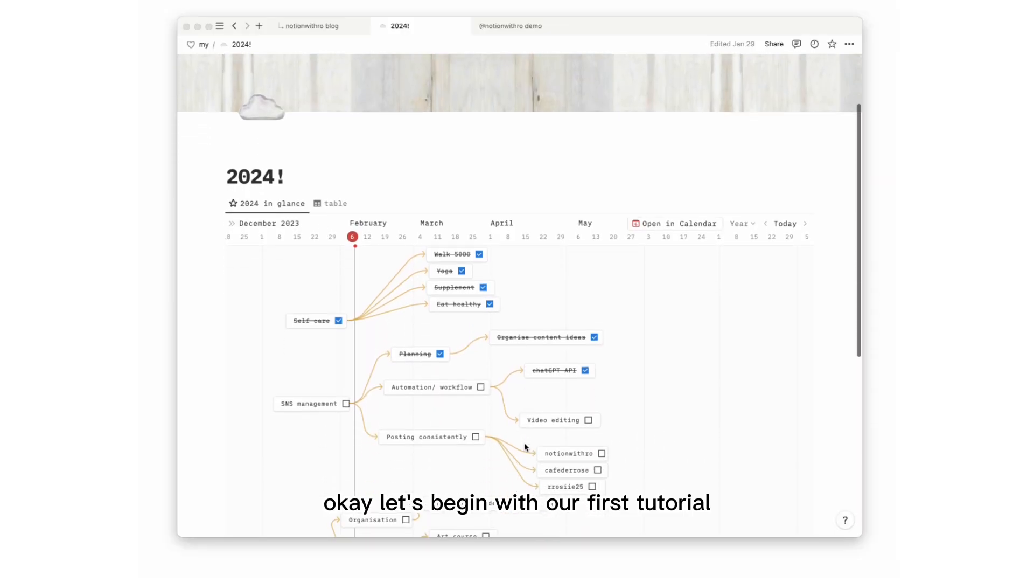
click(513, 27)
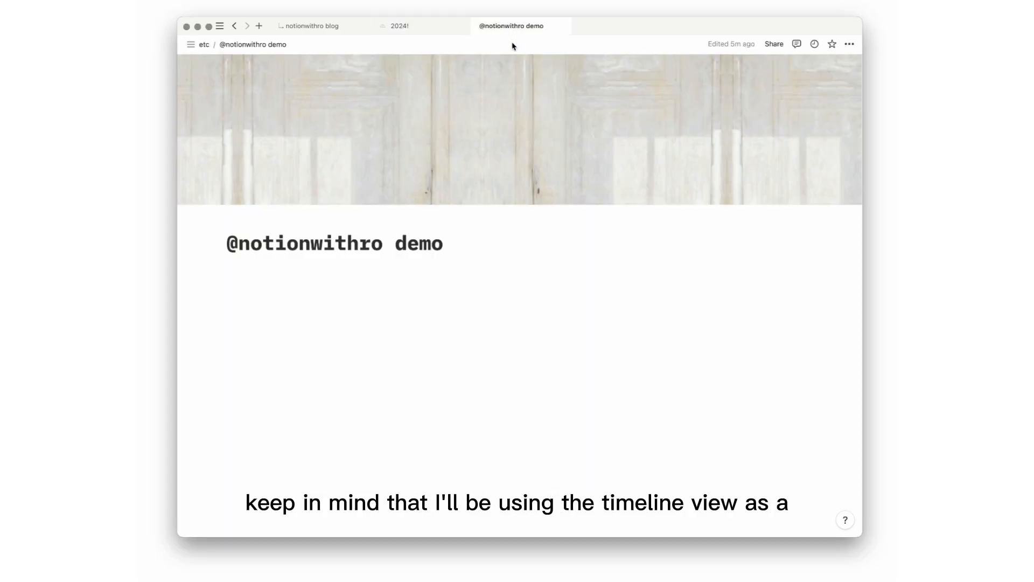
click(257, 268)
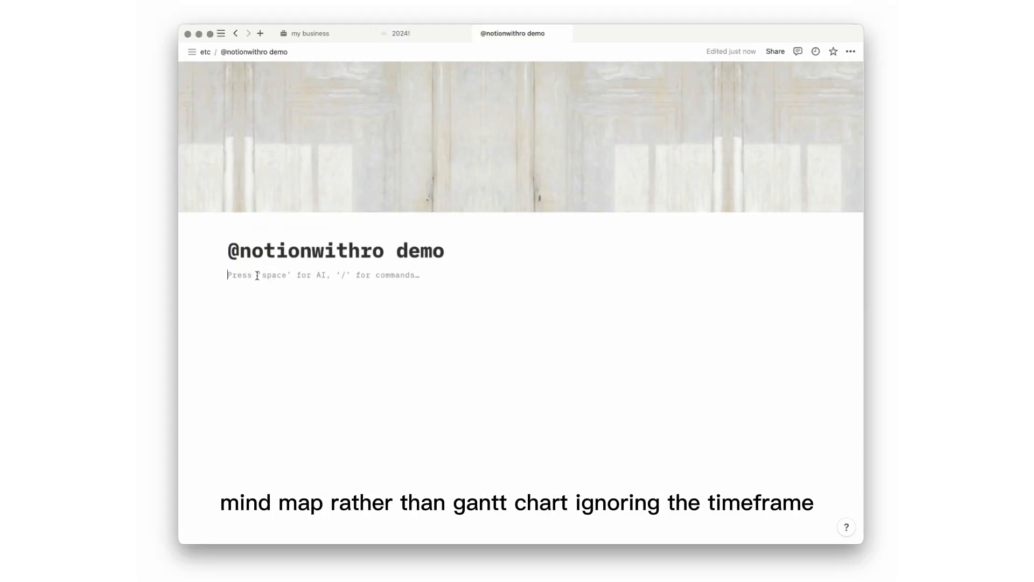
text(/data)
click(273, 309)
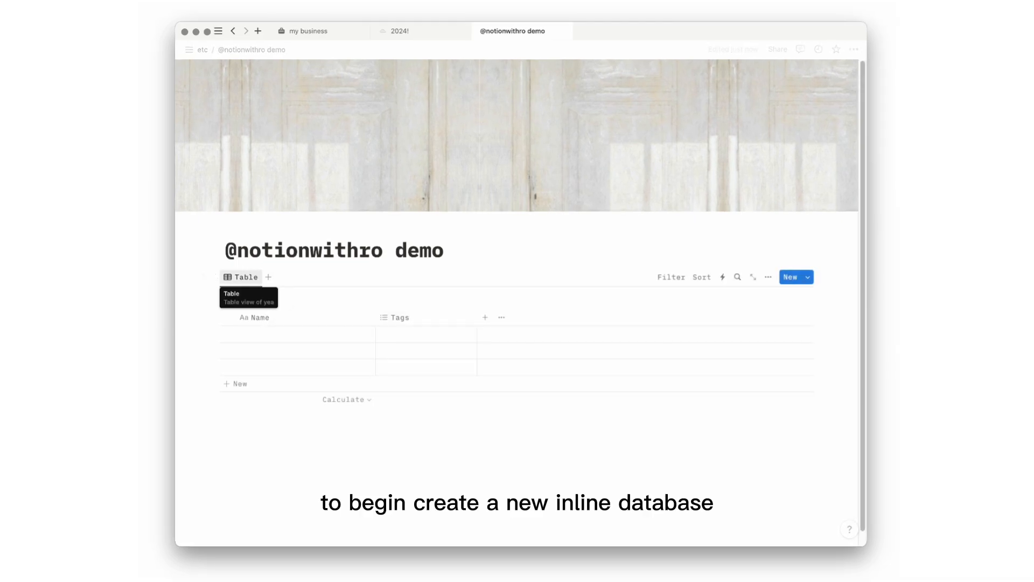
text(yearly overvie)
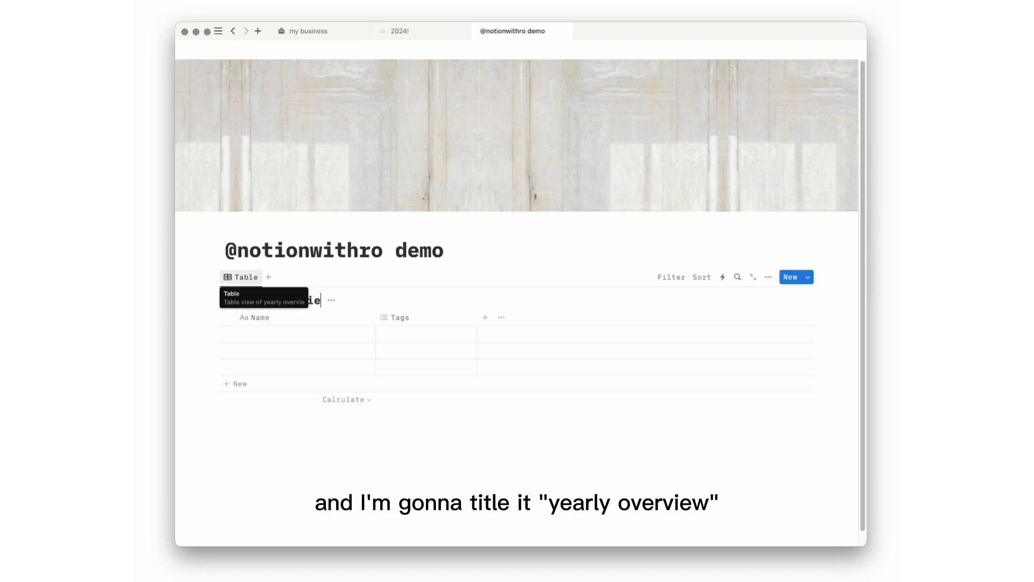
text(w)
Add a timeline view named "timeline" to the yearly overview database and hide the database title
click(338, 300)
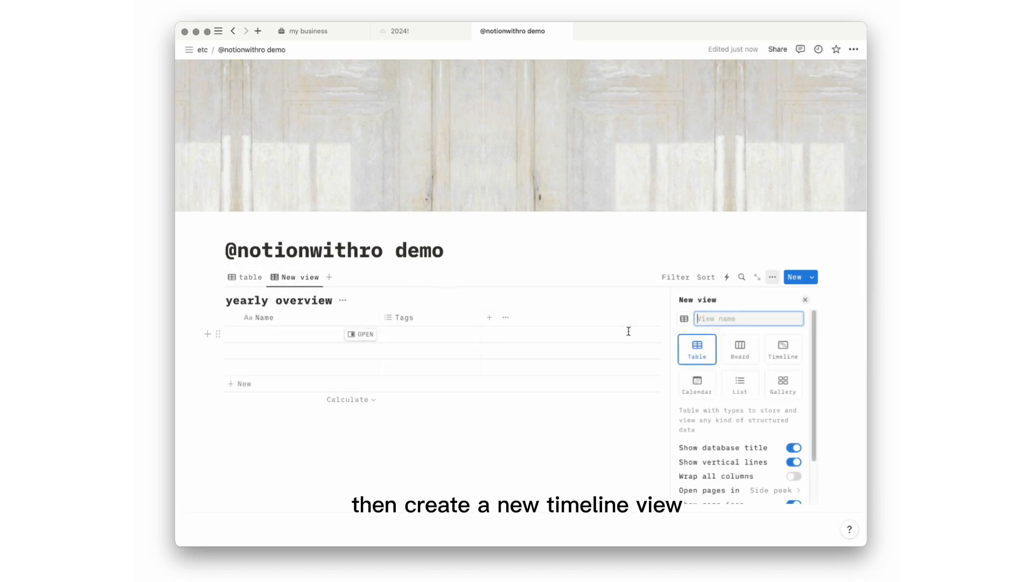
click(780, 359)
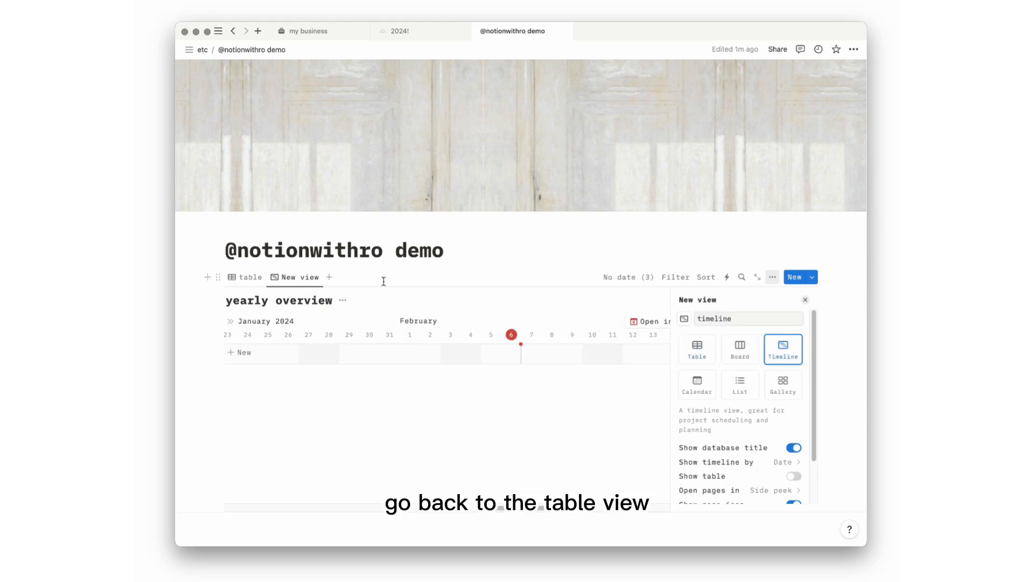
click(345, 305)
click(347, 351)
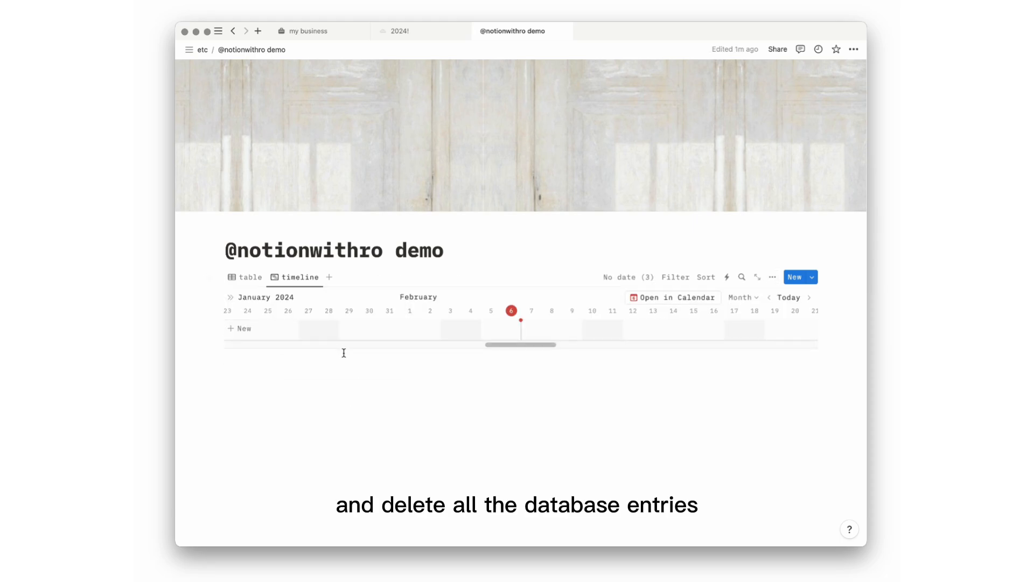
Delete all three blank entries from the database in its table view
click(245, 277)
click(230, 296)
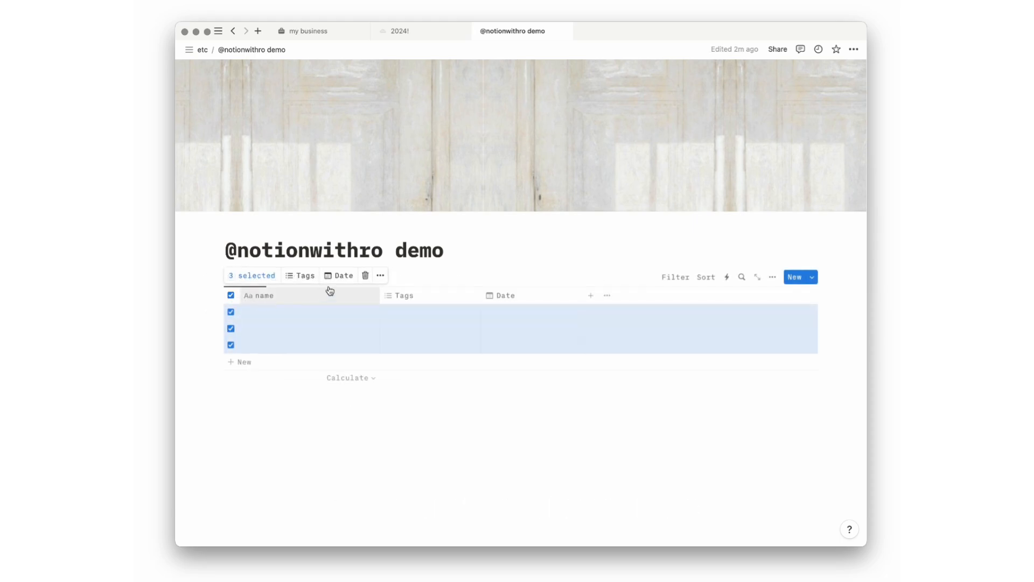
click(363, 278)
Delete the Tags and Date properties from the yearly overview database
click(396, 295)
click(409, 461)
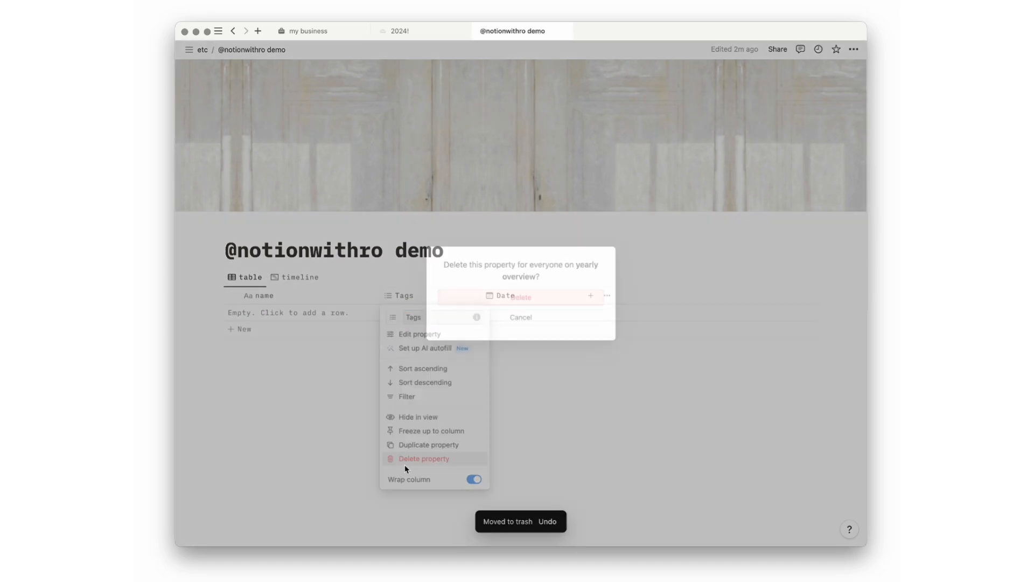
click(484, 297)
click(470, 300)
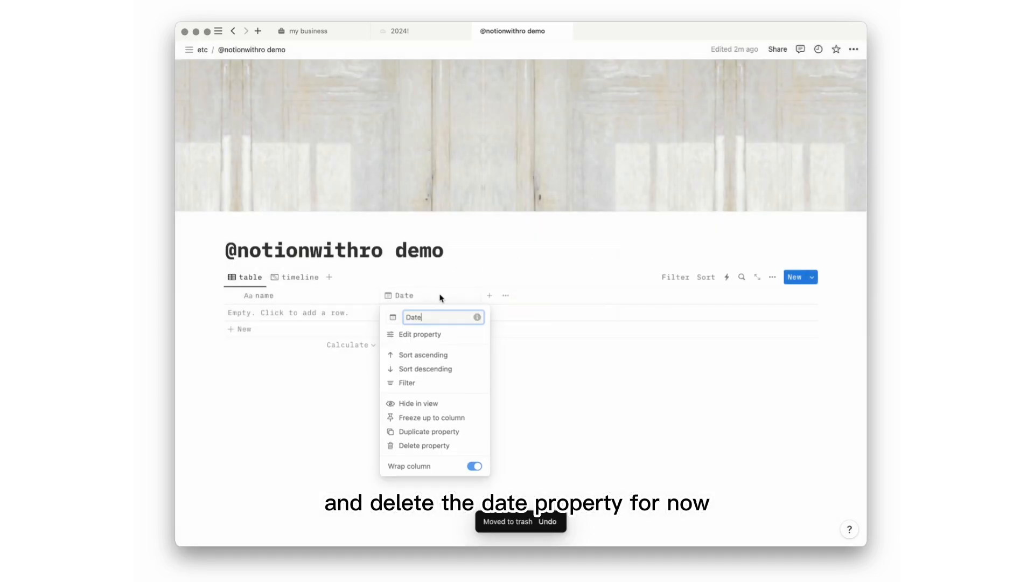
click(414, 444)
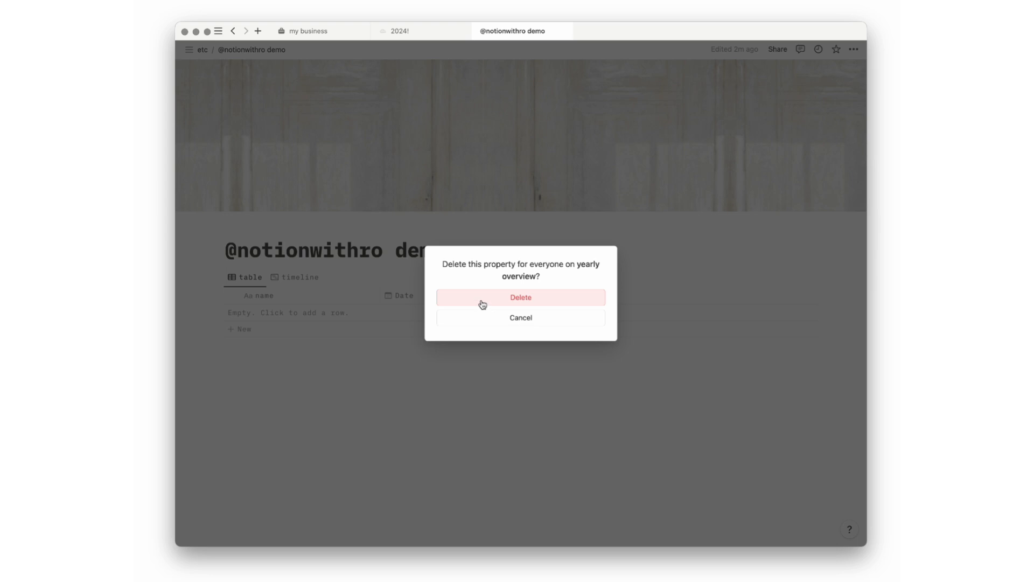
click(484, 300)
Add a text property named "goal" to the database
click(388, 295)
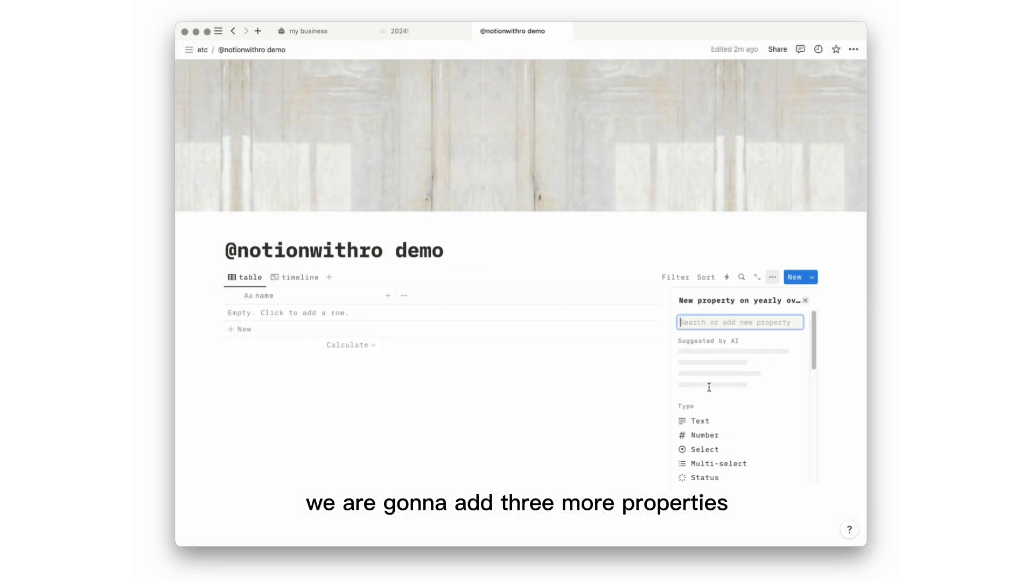
click(698, 465)
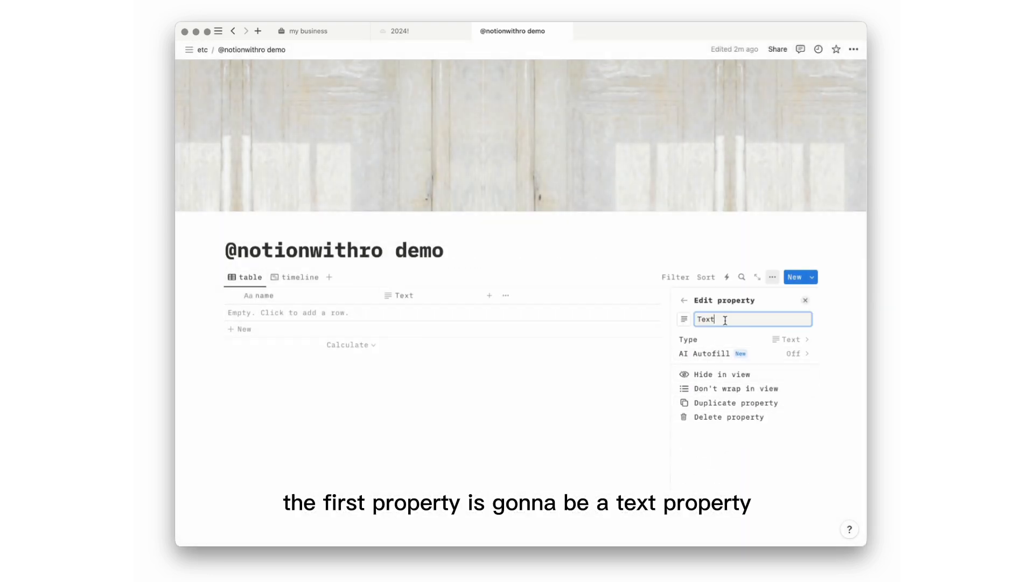
key(super+a)
text(goal)
click(598, 397)
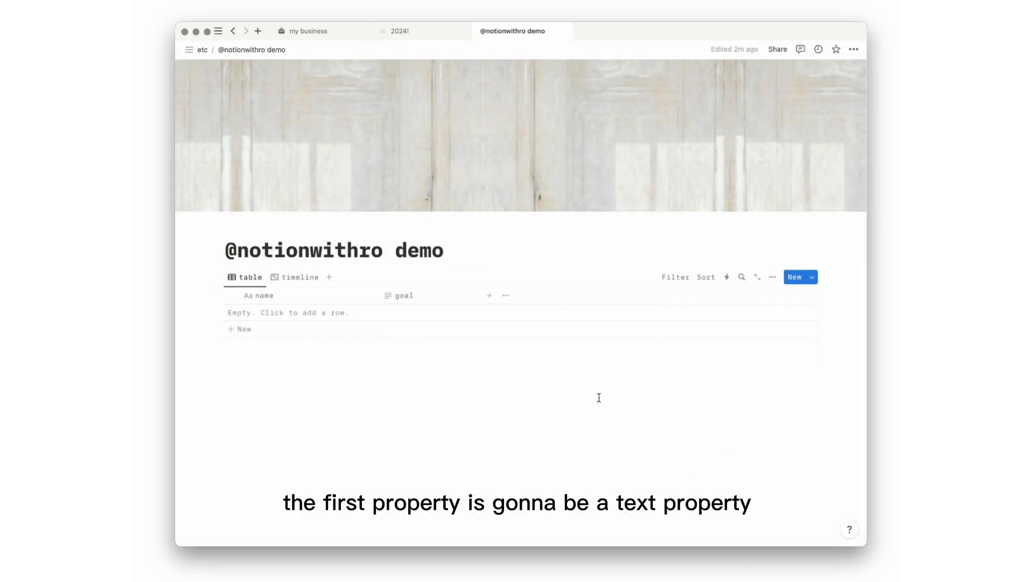
Add a checkbox property named "done" to the database
click(489, 297)
text(che)
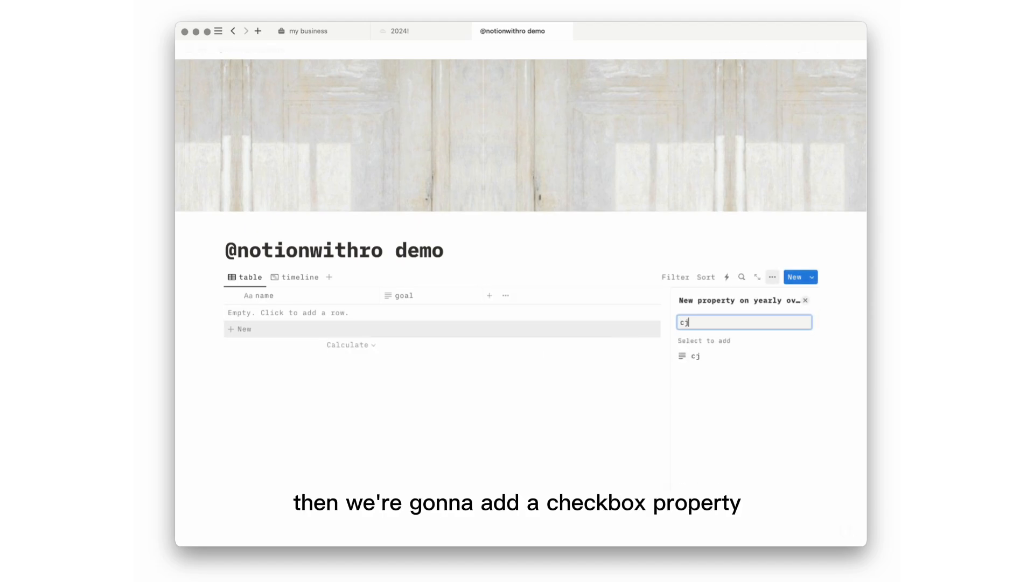
text(ck)
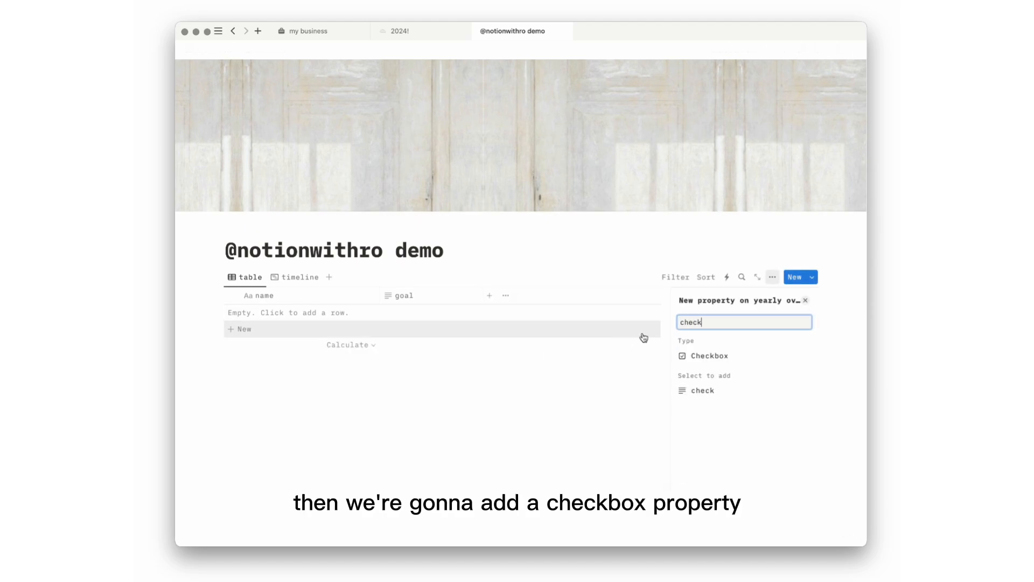
click(734, 359)
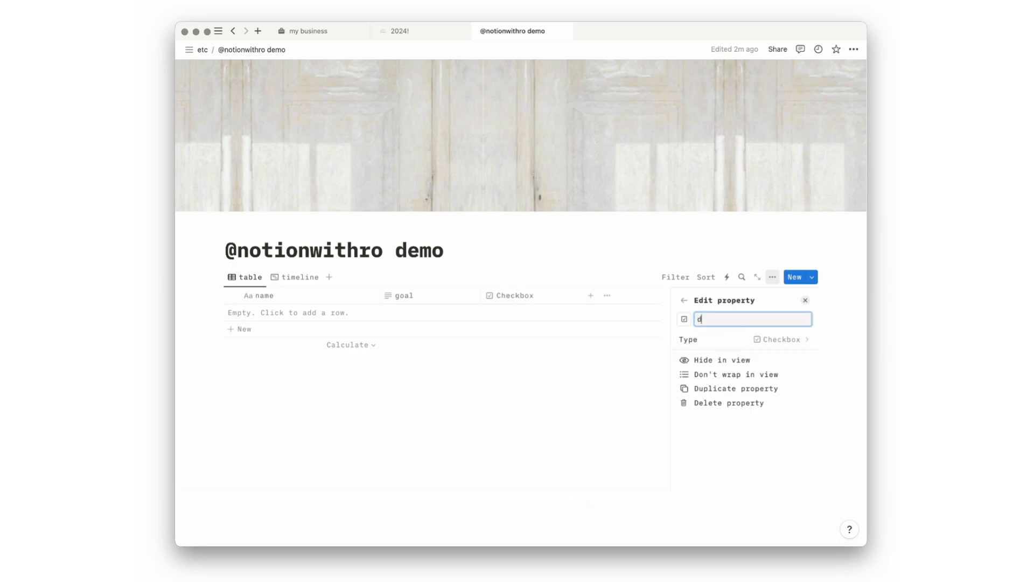
Add a formula property named "cross-out" to the database
text(form)
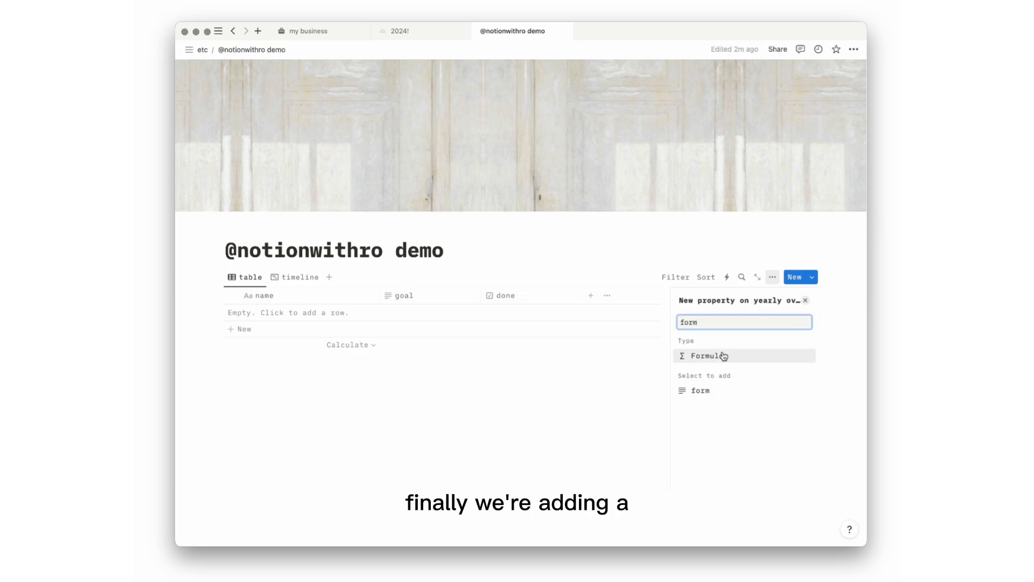
click(723, 355)
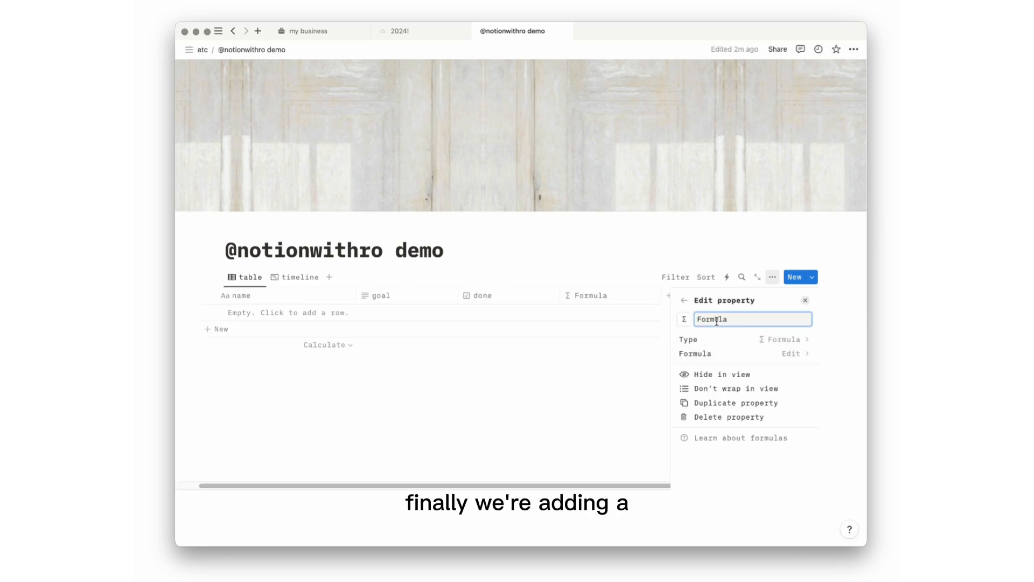
double_click(716, 321)
text(cross-out)
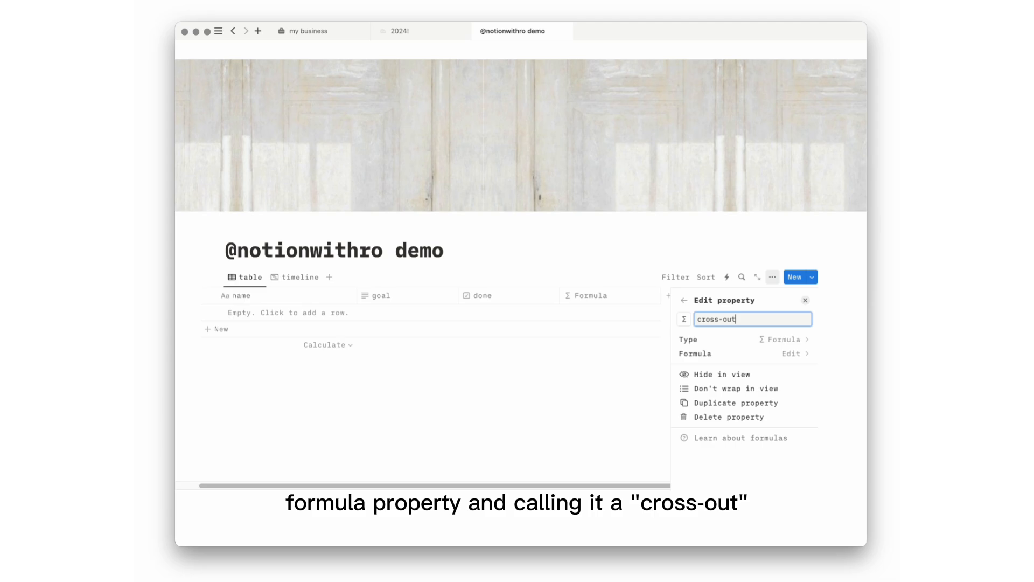
click(617, 361)
Narrow the name and done columns, and reorder the table so goal comes first and name last
drag(380, 295, 333, 295)
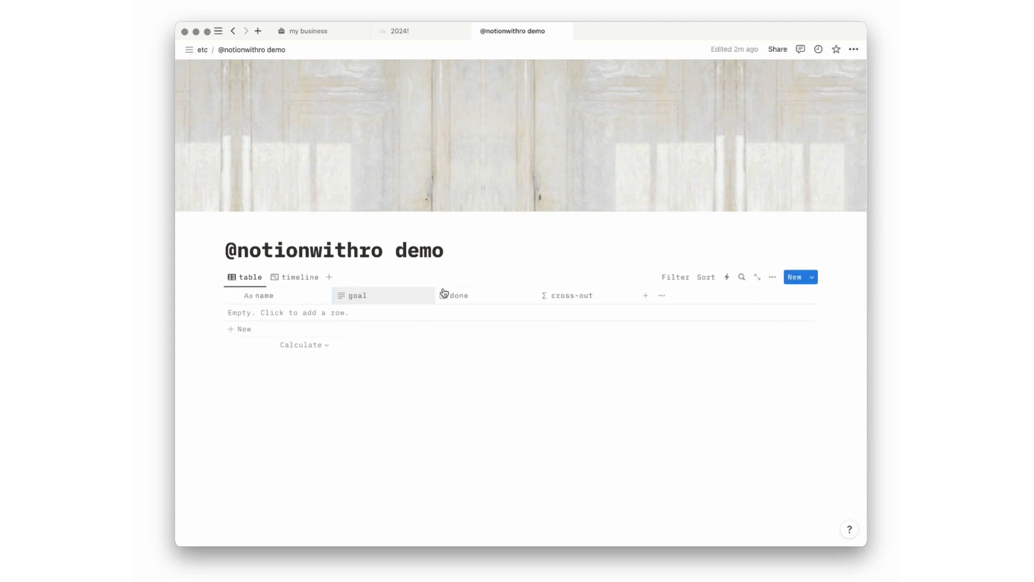
drag(539, 295, 464, 295)
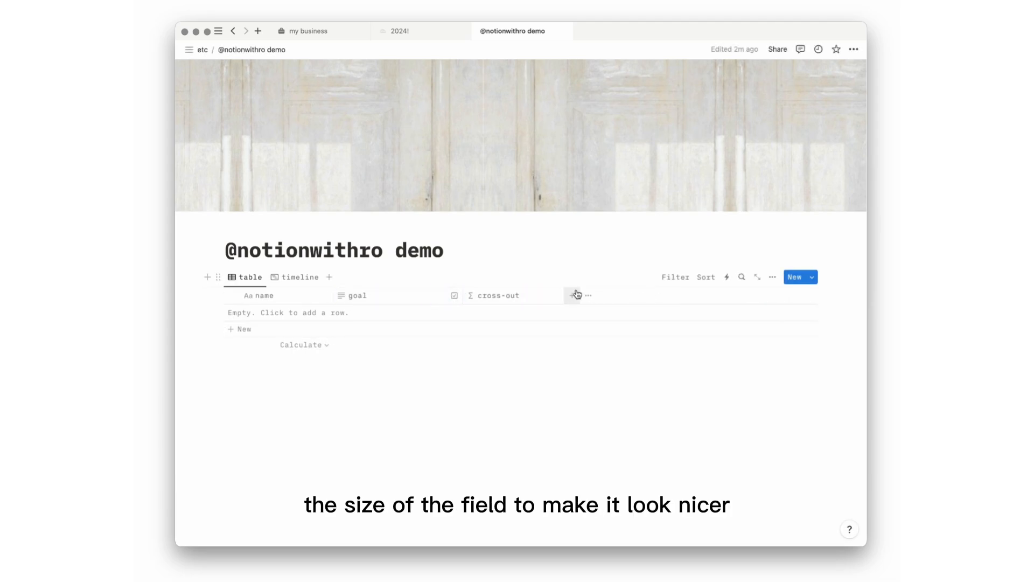
drag(358, 296, 272, 299)
drag(374, 296, 509, 299)
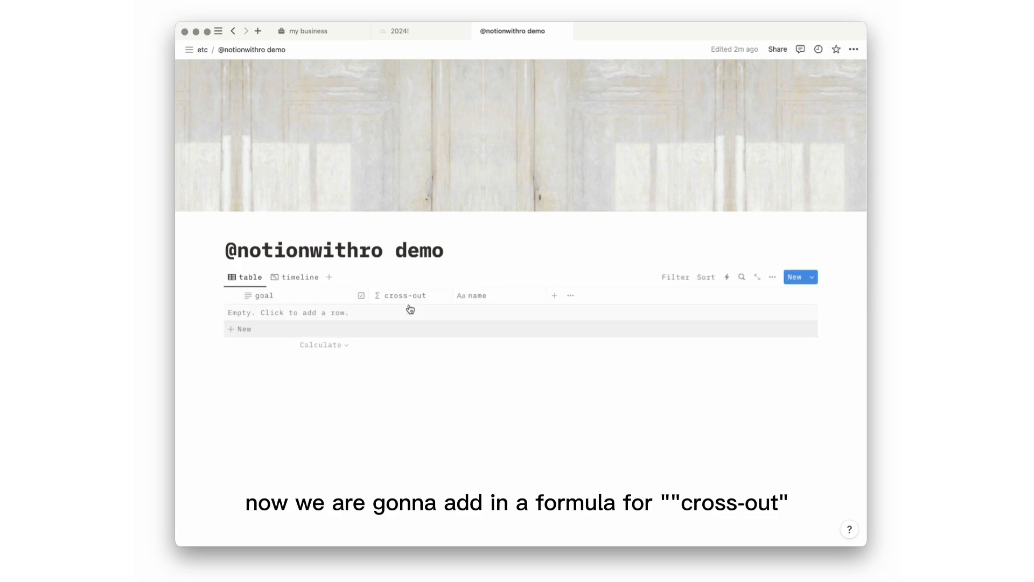
Start the cross-out property's formula with an if function that uses the done property as its condition
click(405, 296)
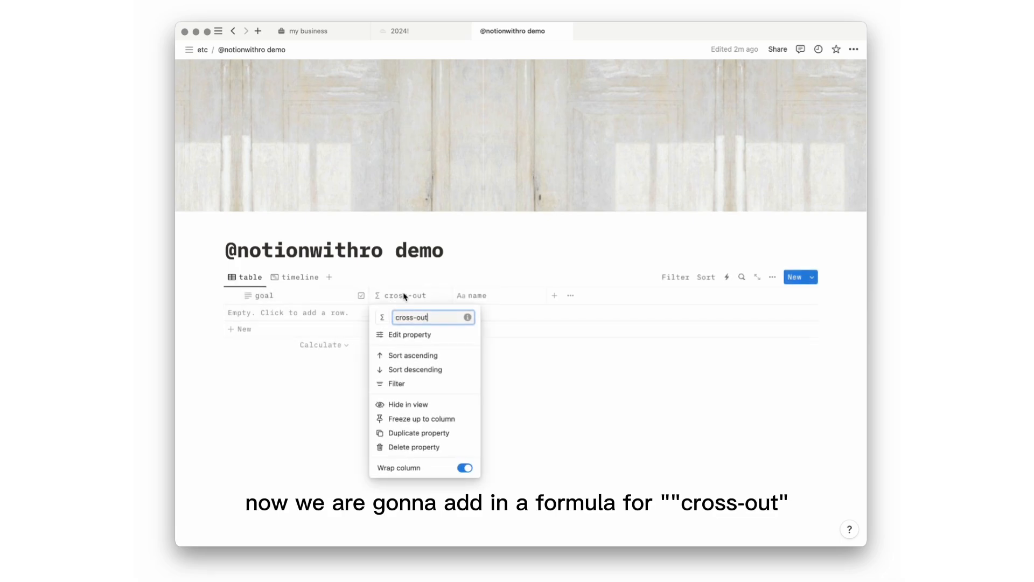
click(404, 335)
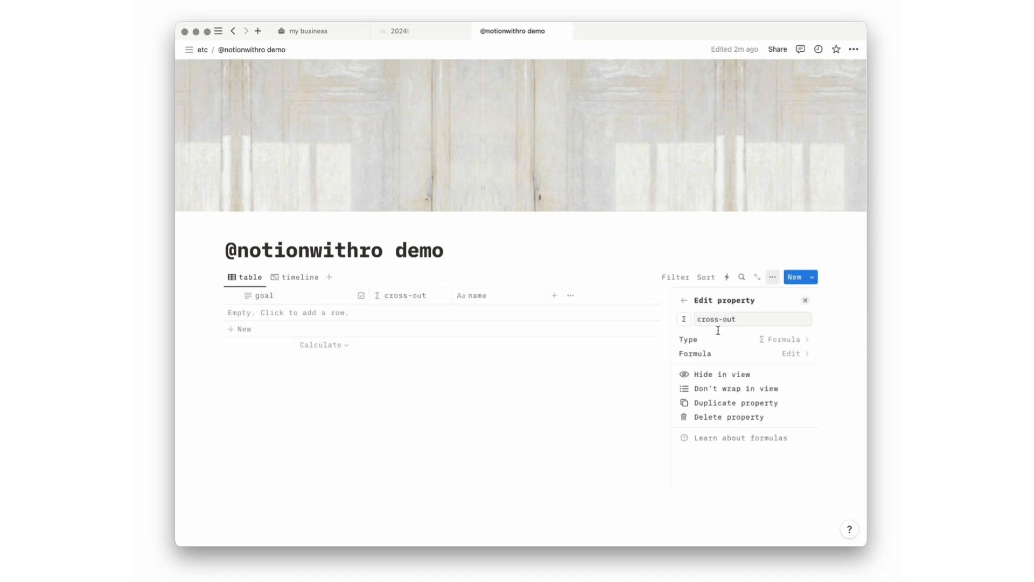
click(730, 354)
text(if()
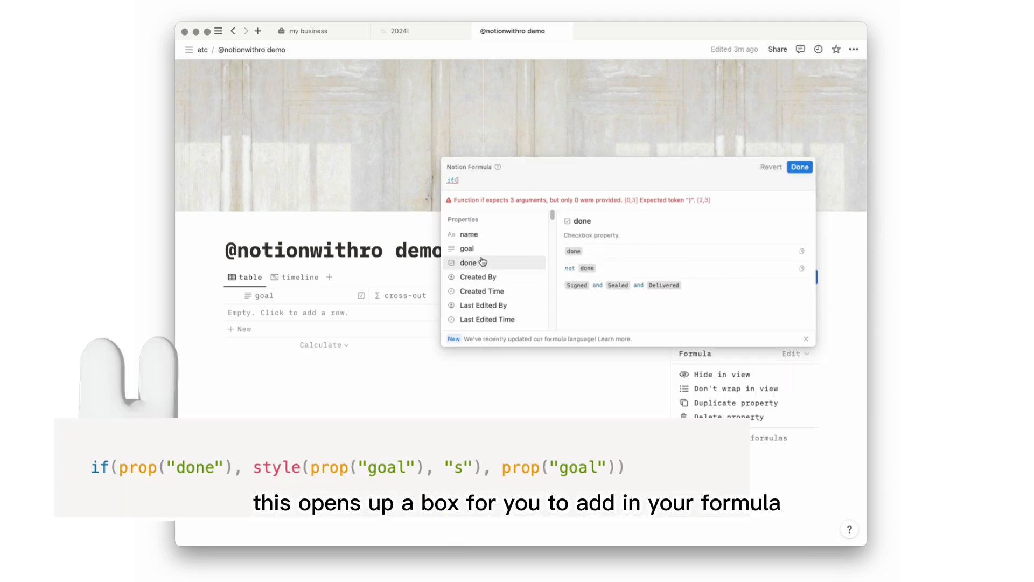
click(536, 262)
Add style(goal, "s") as the formula's true result so that completed goals are struck through
text(, stly)
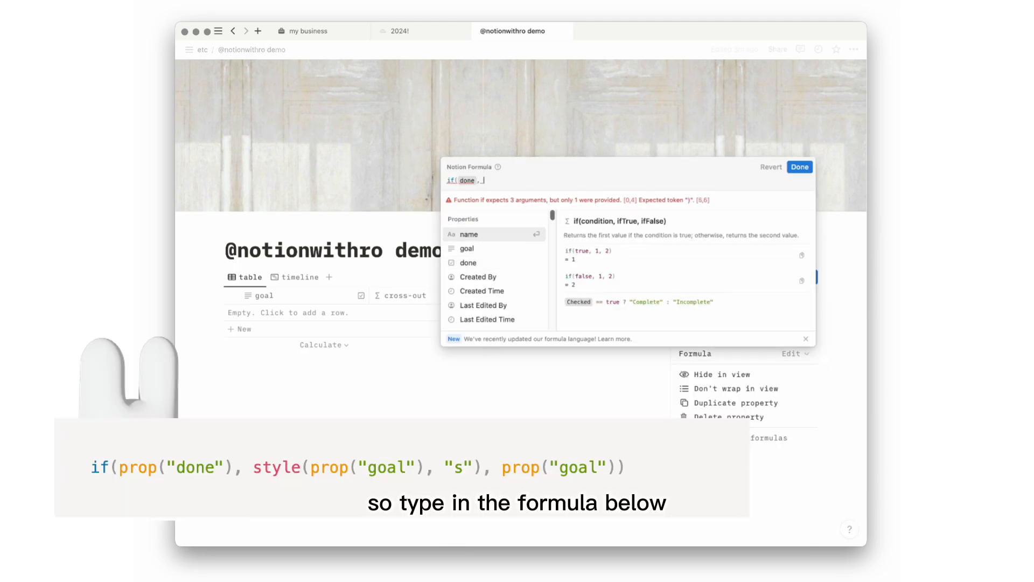
key(BackSpace)
key(BackSpace)
text(yle(")
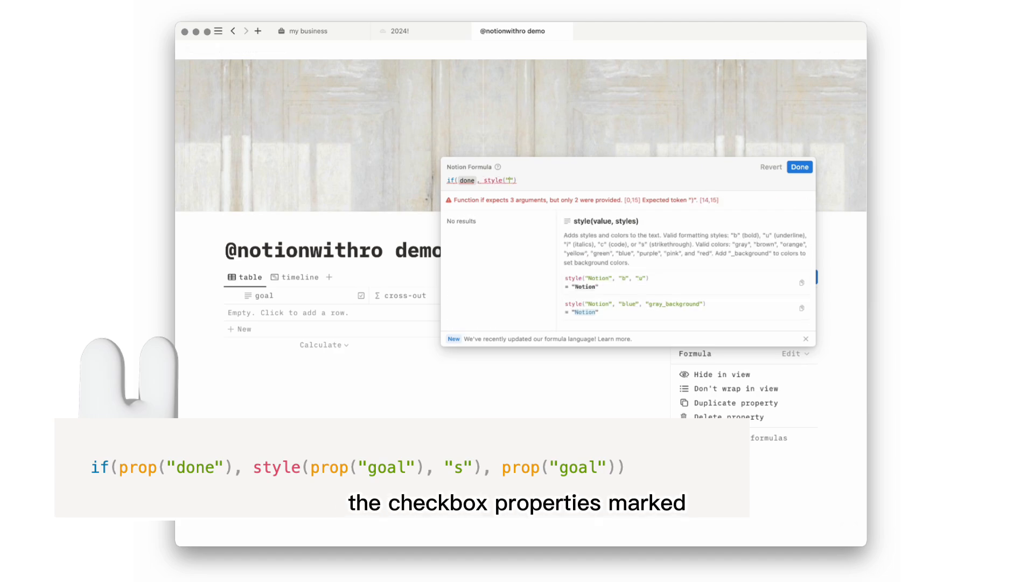
text(s)
text(go)
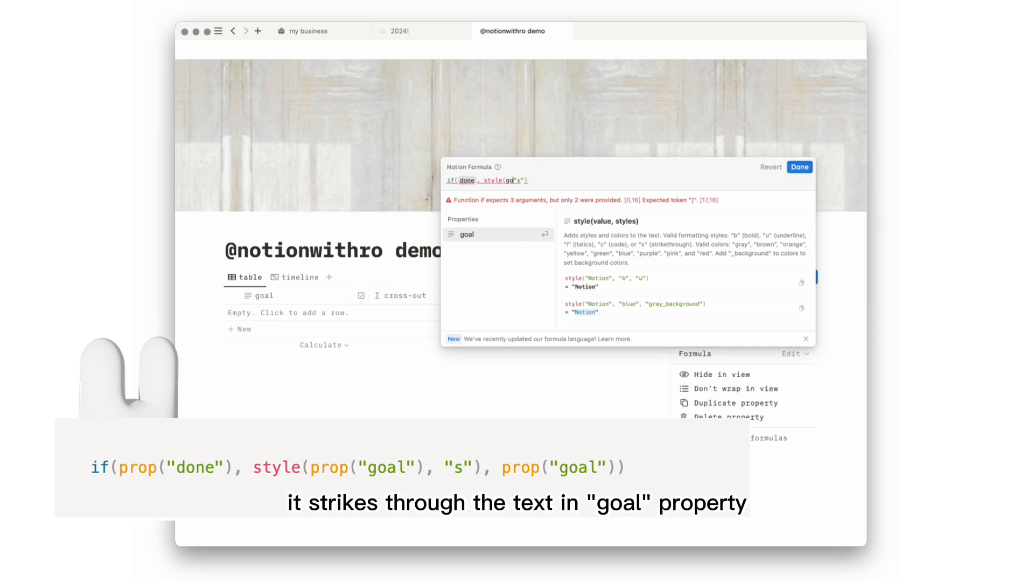
click(514, 238)
text(,)
click(564, 181)
text(,)
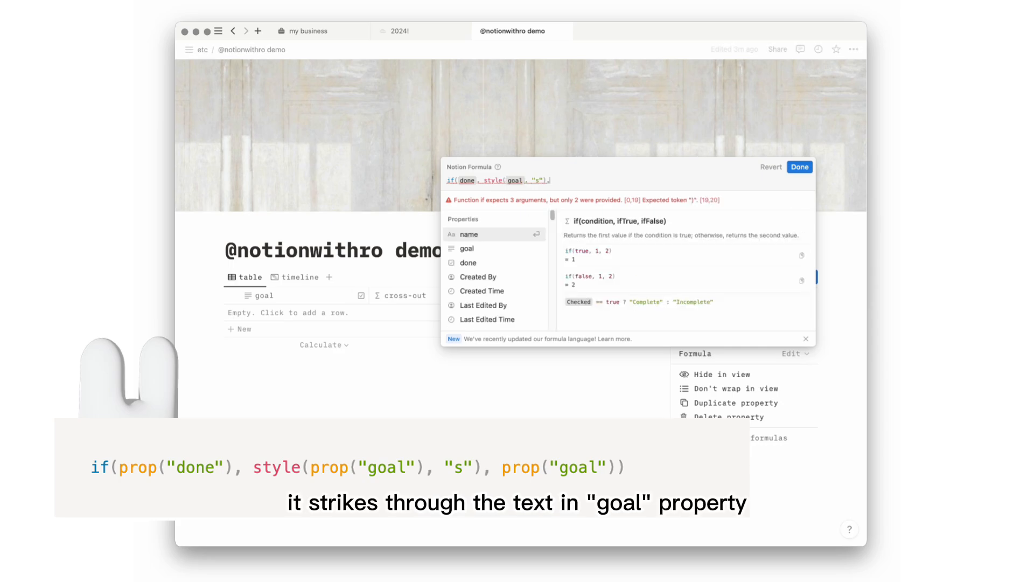
Complete the formula with the goal property as the false result, and save it
text( goal))
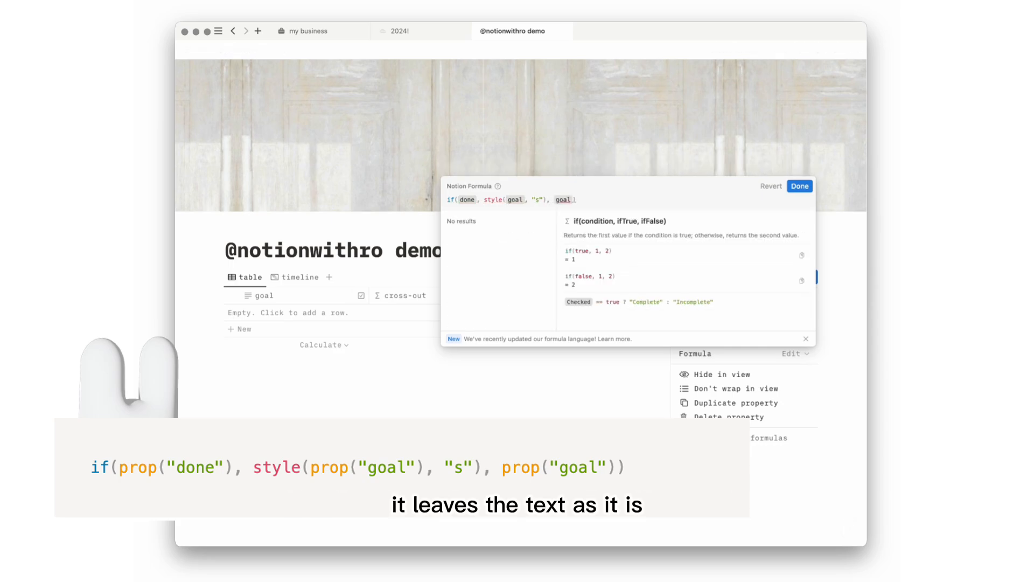
triple_click(636, 201)
click(636, 201)
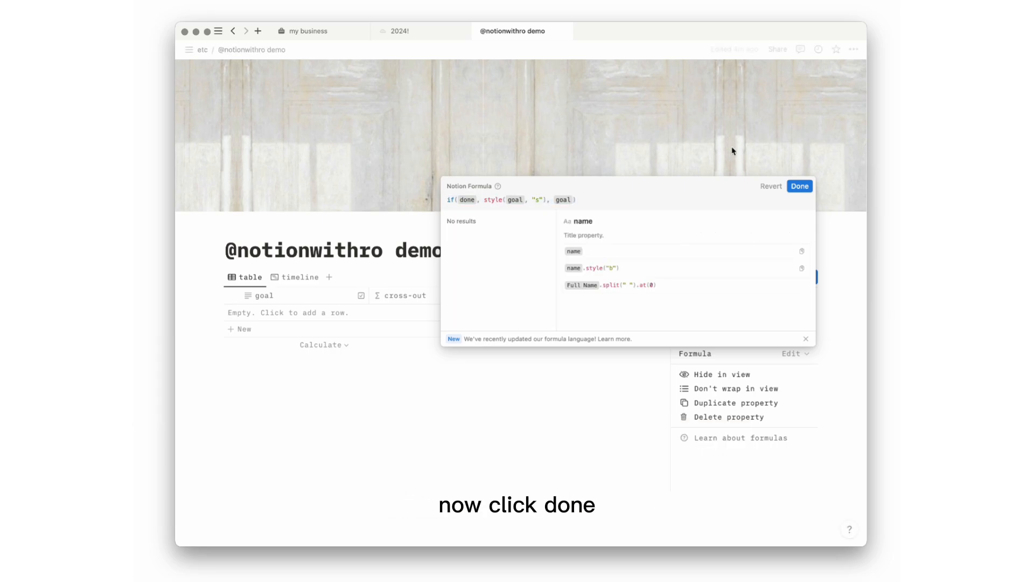
click(799, 187)
click(404, 374)
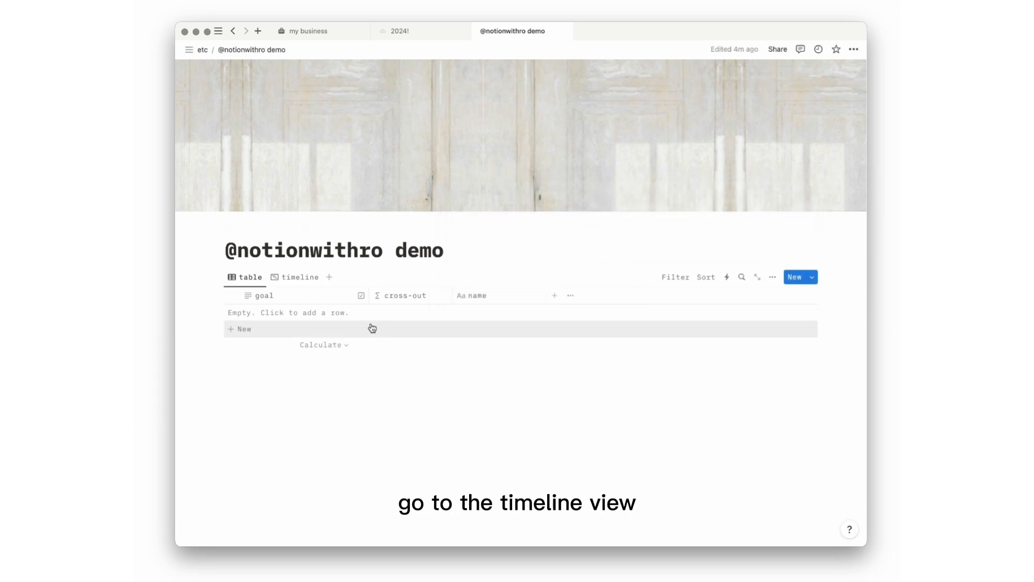
In the timeline view, add a card spanning January 30 to February 3, 2024 and open it
click(297, 277)
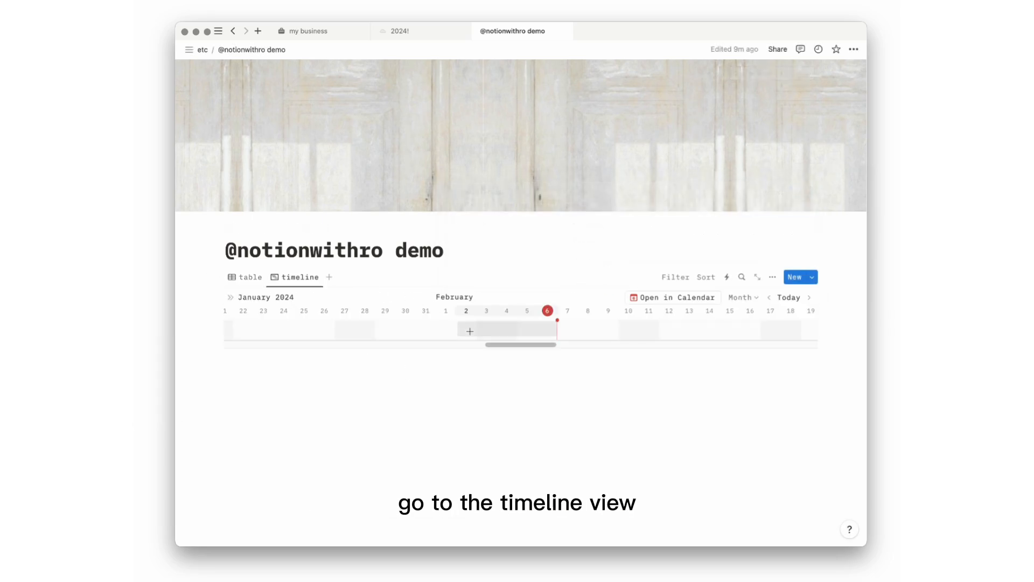
click(406, 329)
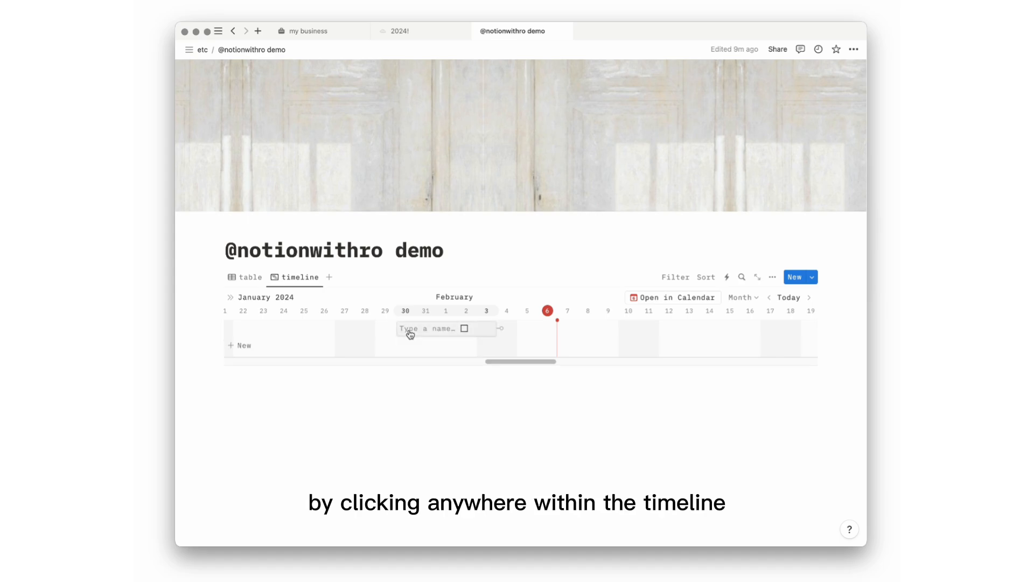
click(451, 333)
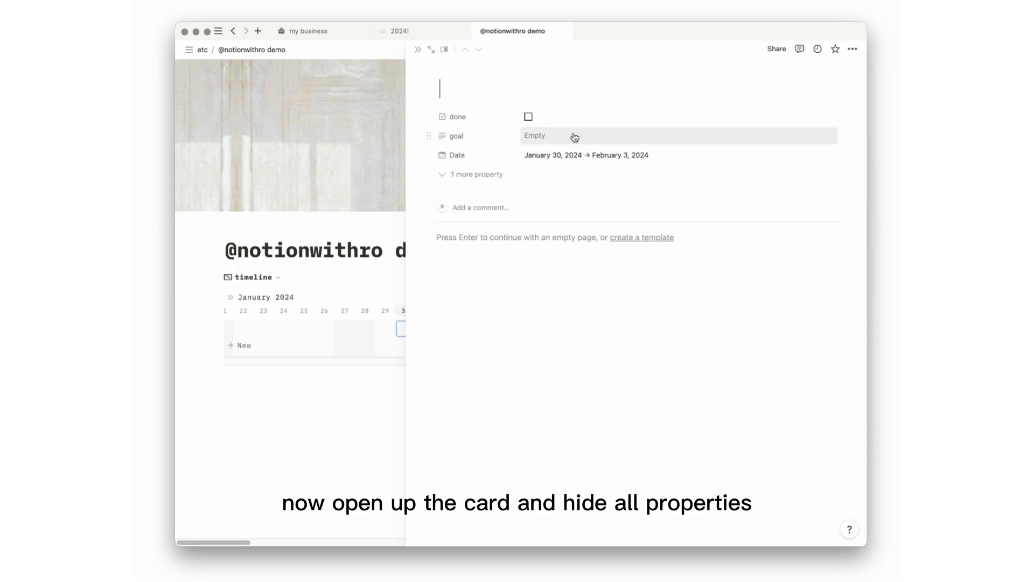
Set the Date property on the card's page to always hide
click(486, 162)
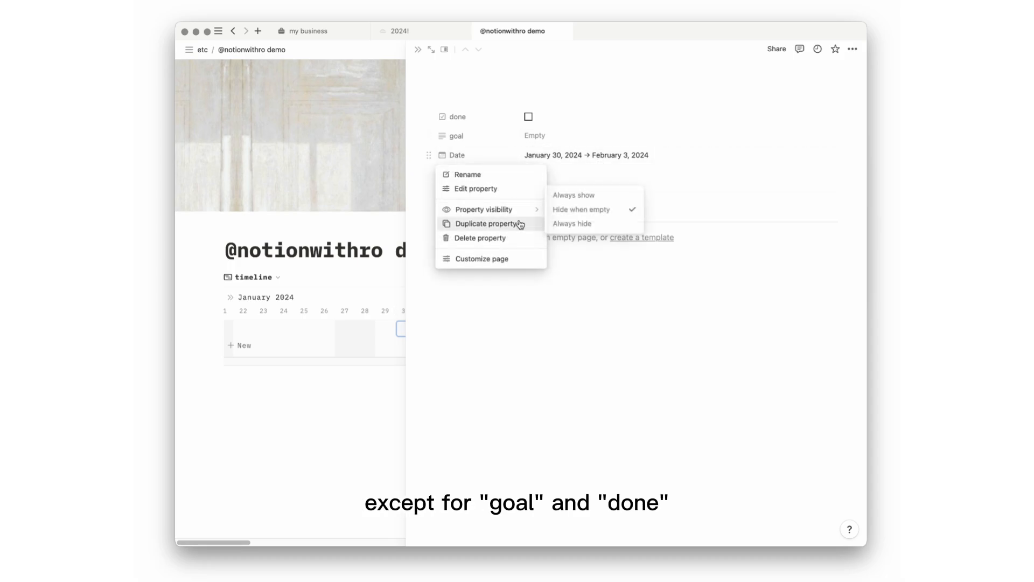
mouse_move(530, 218)
click(562, 224)
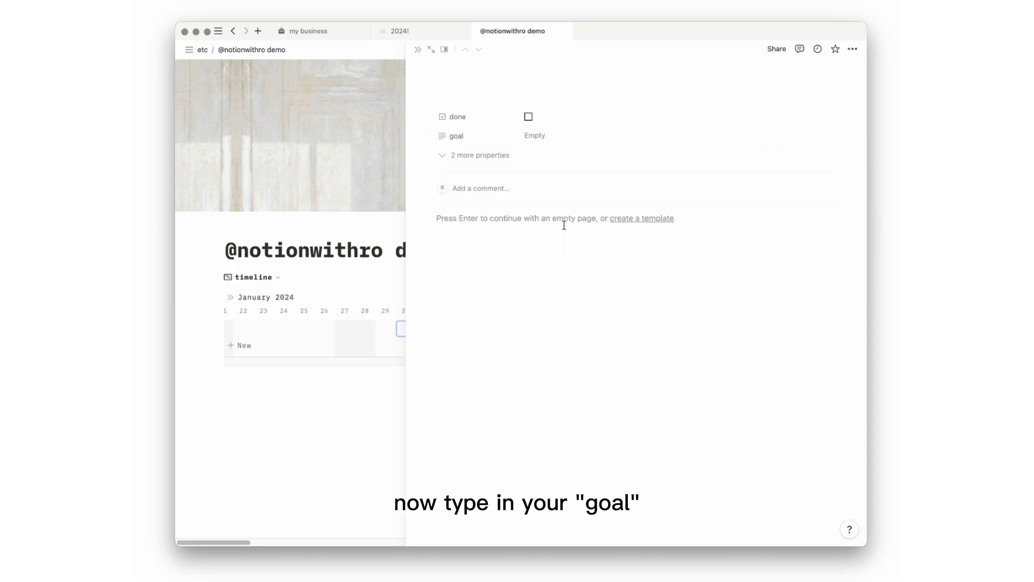
Enter "post every week" as the card's goal and close its page
click(538, 134)
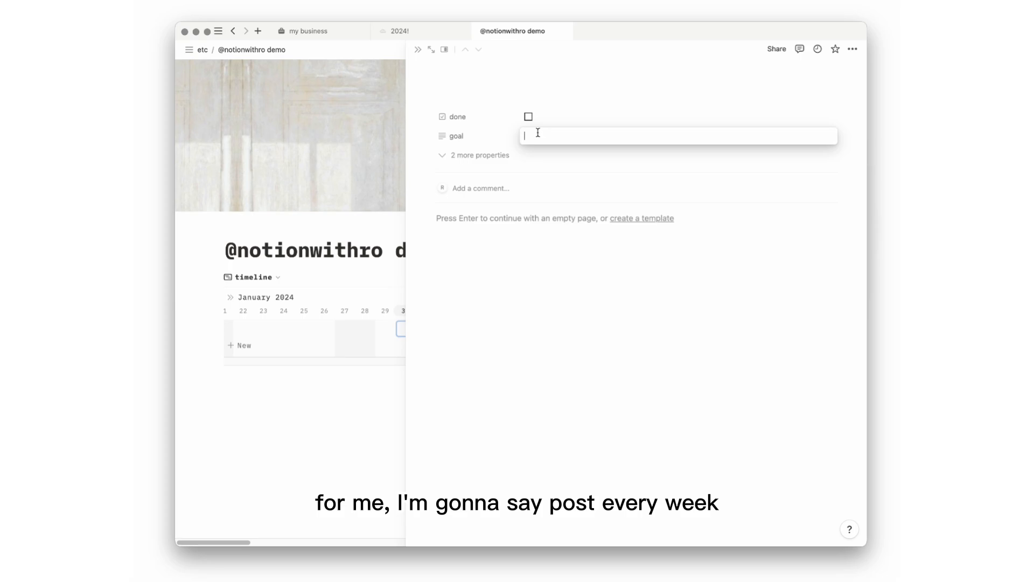
text(post eve)
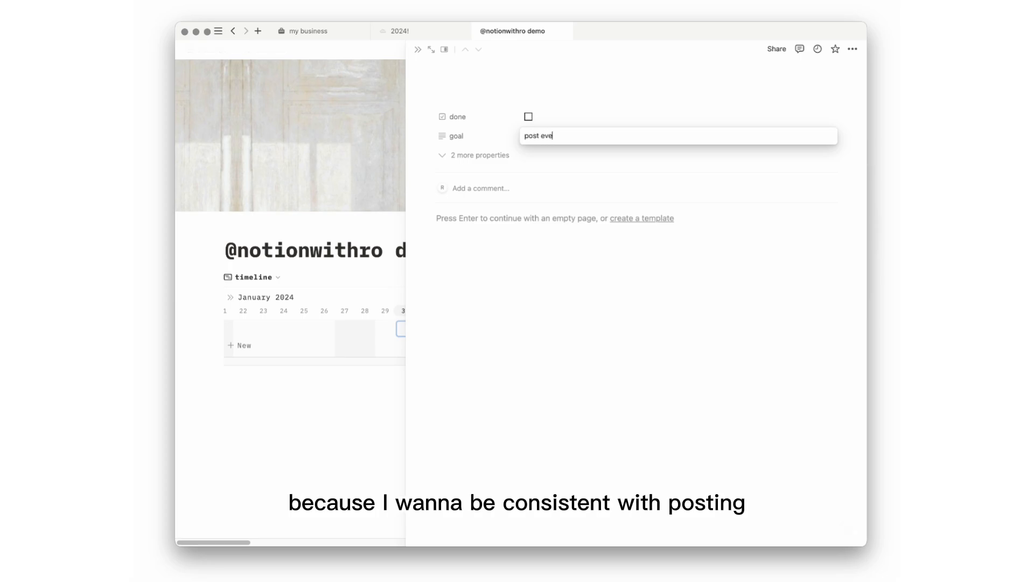
text(ry week)
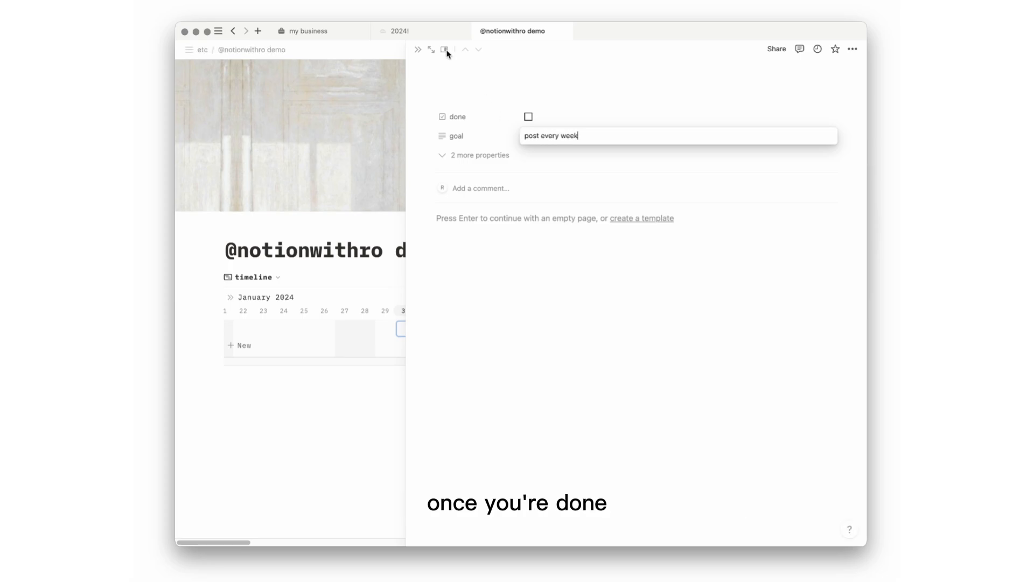
click(418, 49)
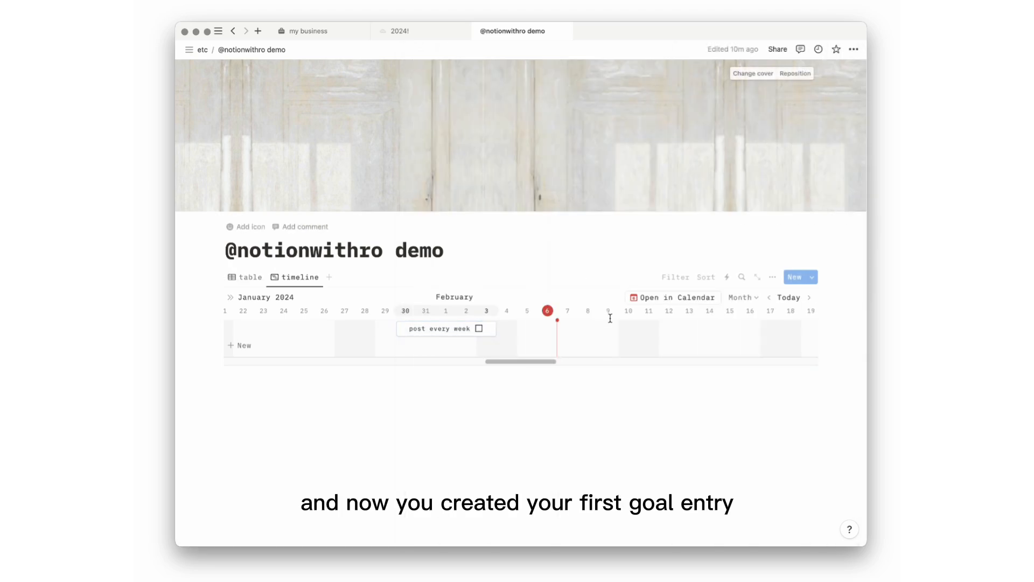
Hide all properties on the timeline cards, and show only cross-out and done again
click(773, 277)
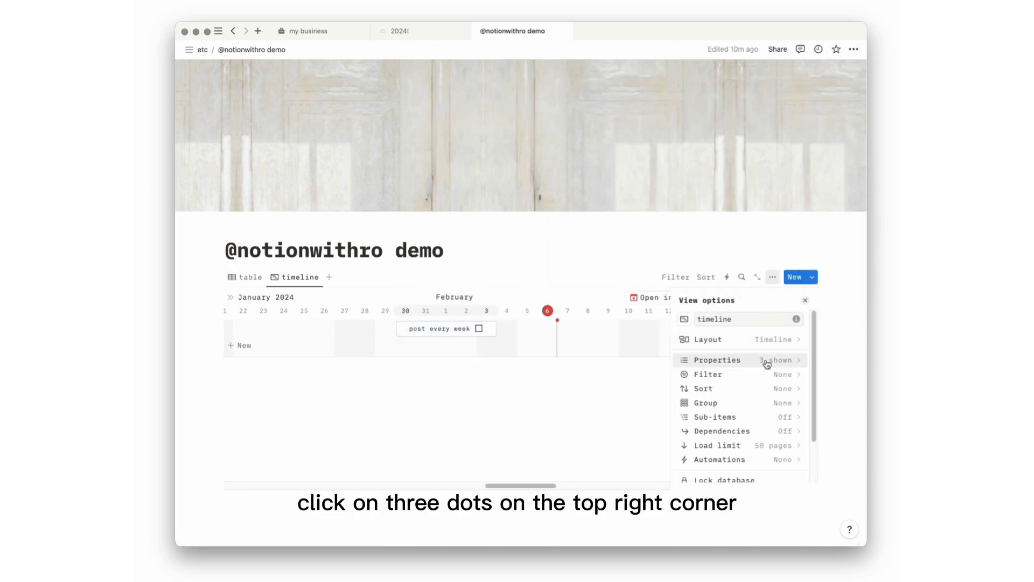
click(767, 364)
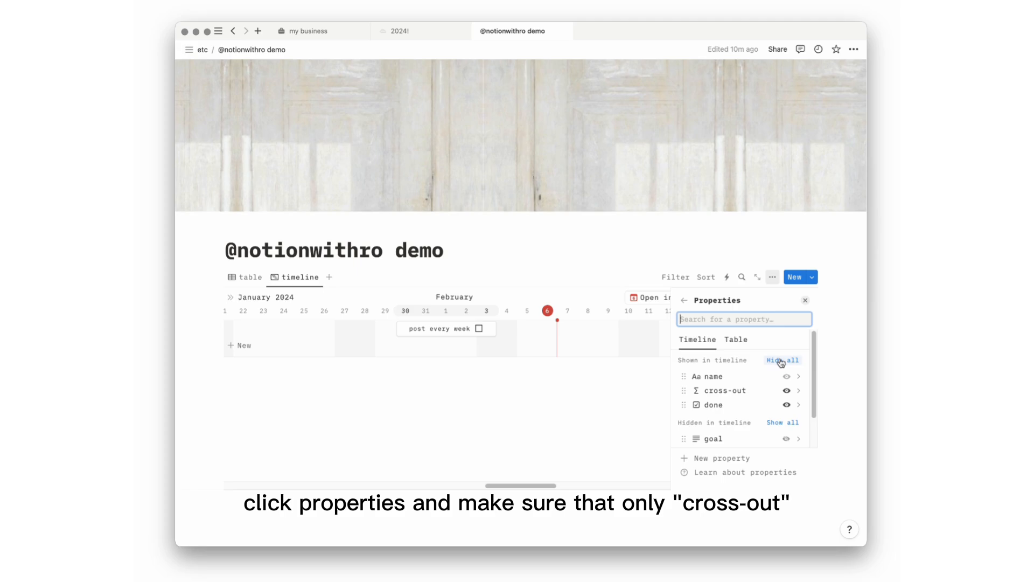
click(781, 361)
scroll(786, 385, down, 2)
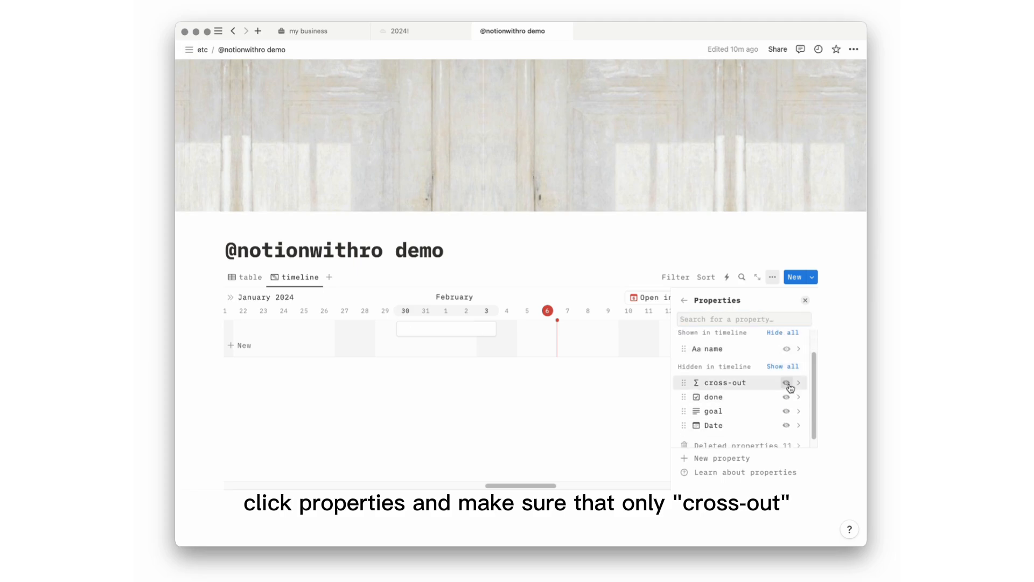
click(788, 384)
click(786, 397)
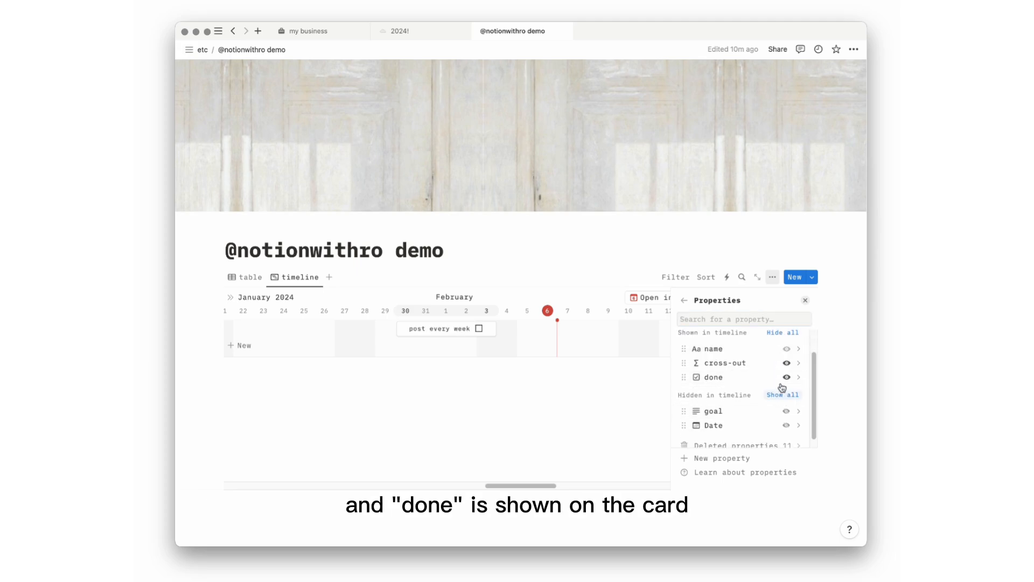
click(805, 301)
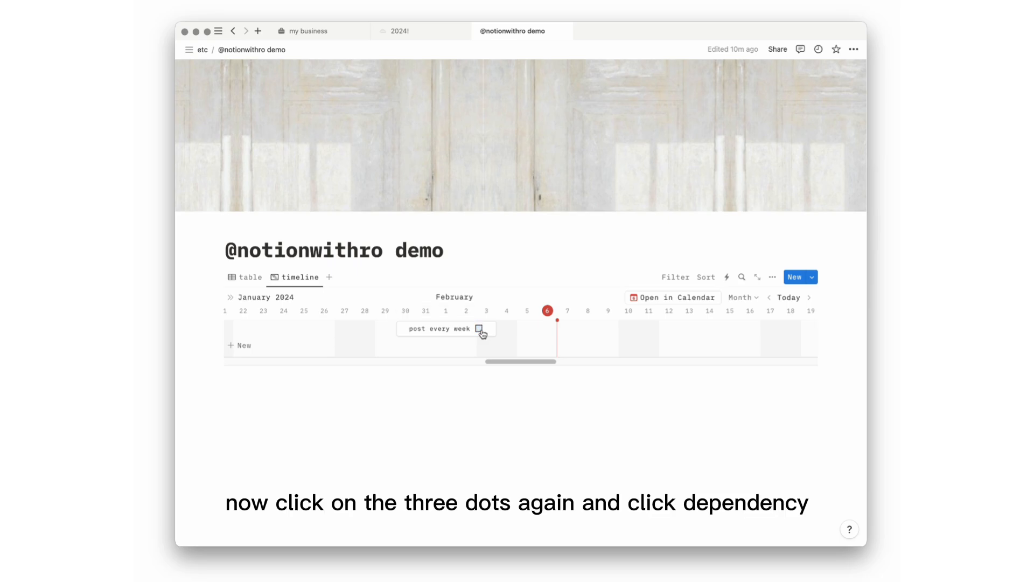
Turn on dependencies for the timeline with the option "Shift only when dates overlap"
click(772, 277)
scroll(743, 393, down, 1)
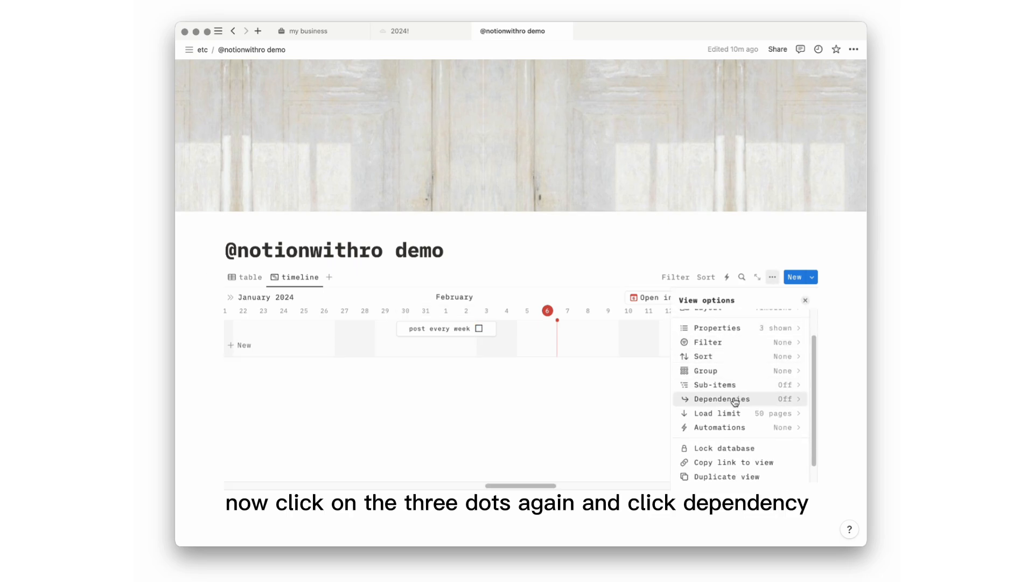
click(734, 399)
scroll(732, 431, down, 3)
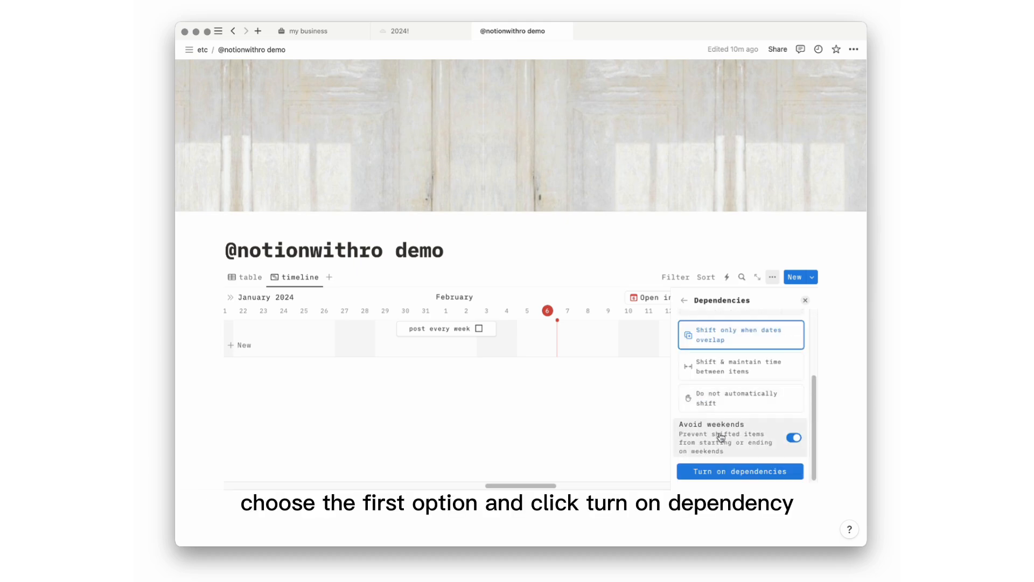
click(722, 473)
Add a timeline card spanning February 6 to 10 and hide all its page properties except done and goal
click(544, 345)
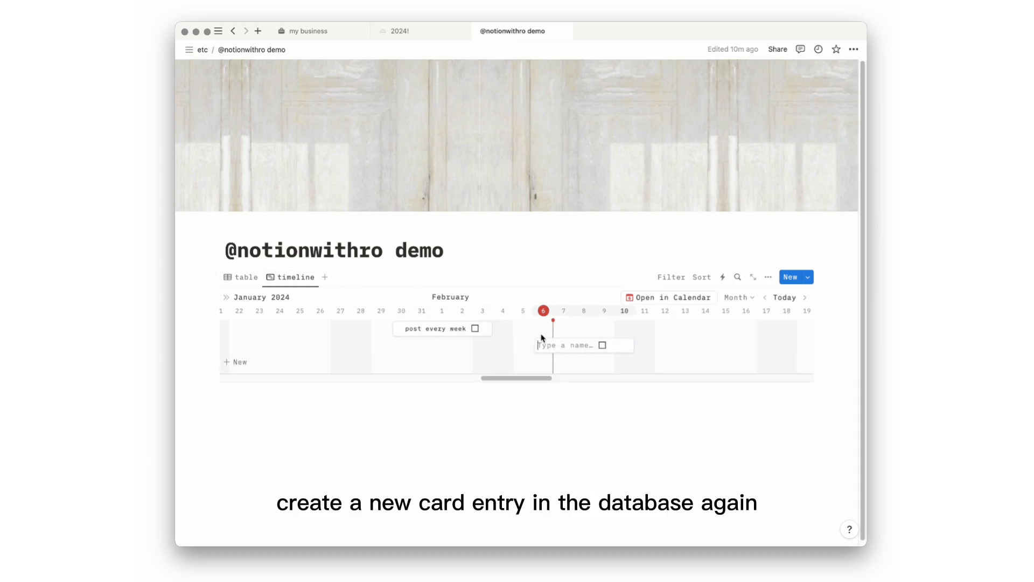
click(575, 351)
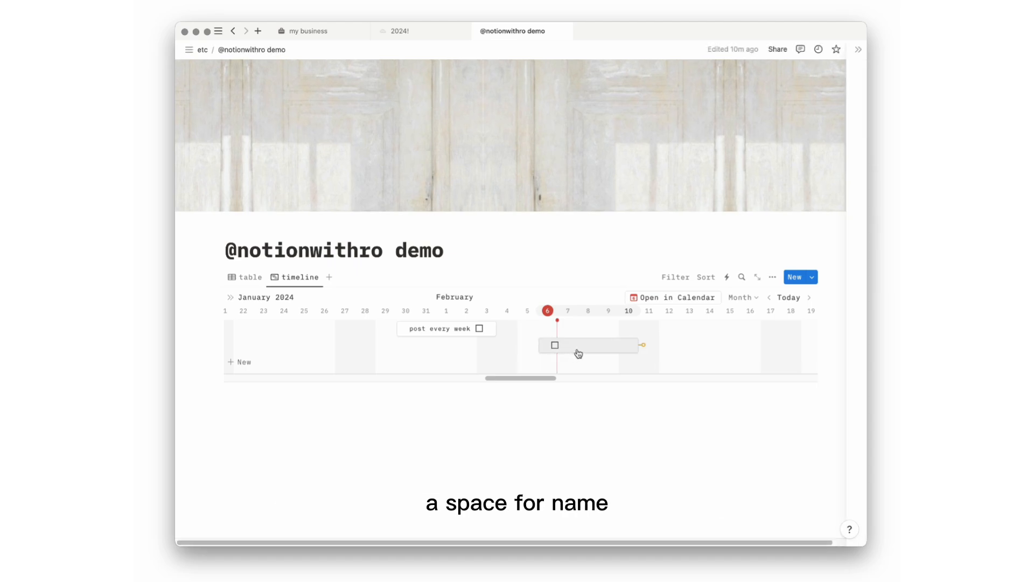
click(488, 160)
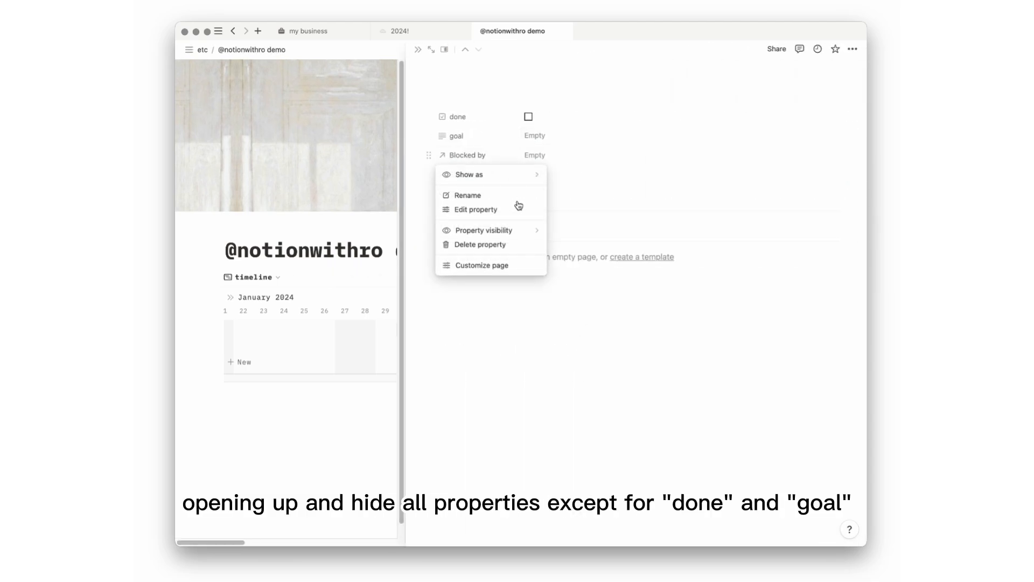
mouse_move(533, 230)
click(572, 245)
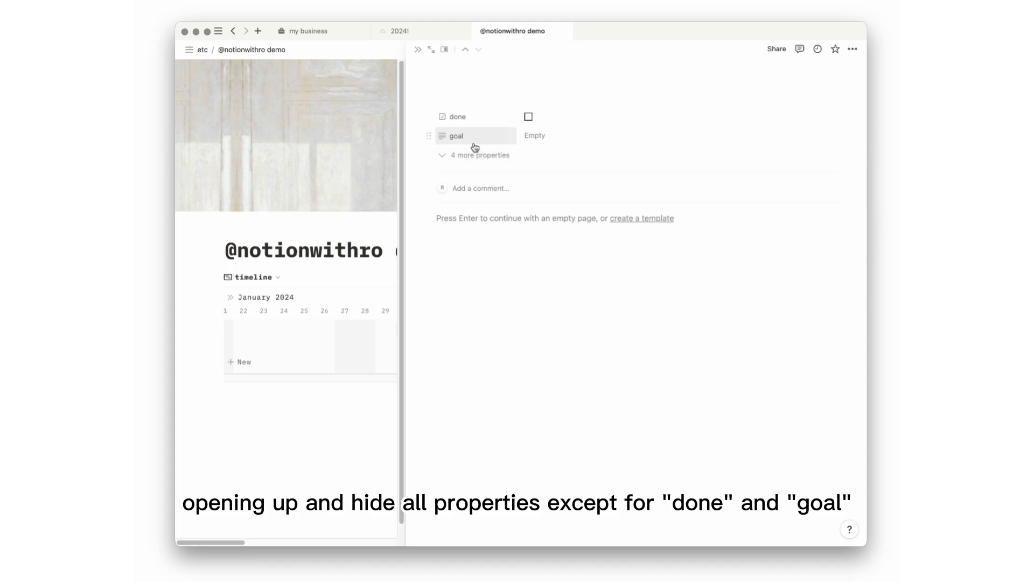
Enter "sns management" as the new card's goal and close its page
click(532, 138)
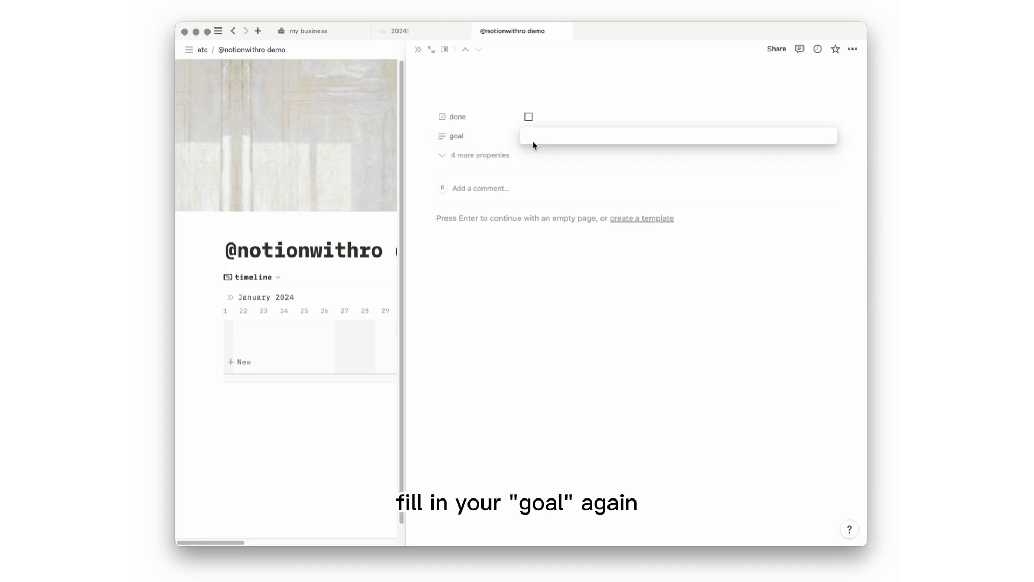
text(sns manage)
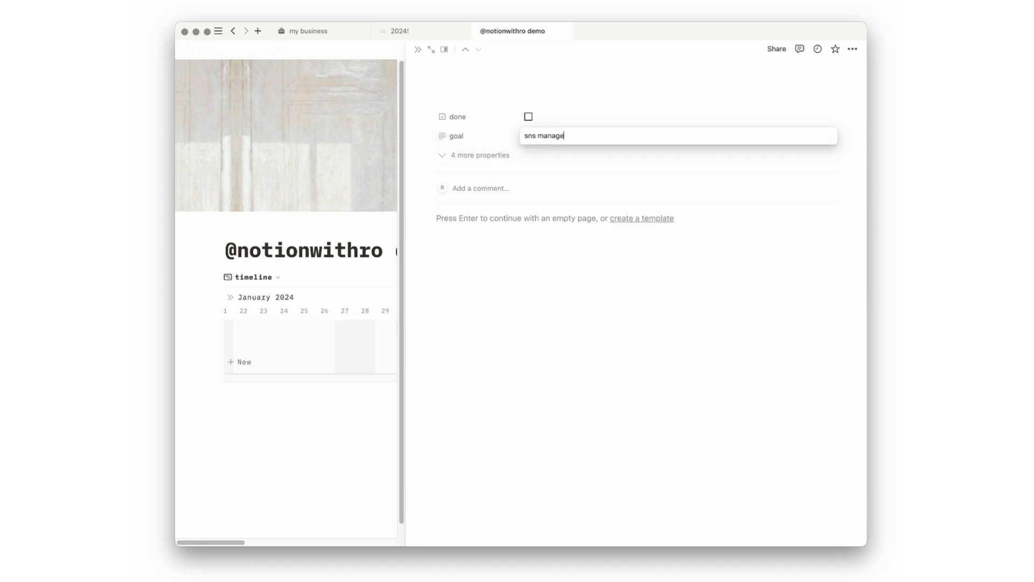
text(ment)
click(503, 94)
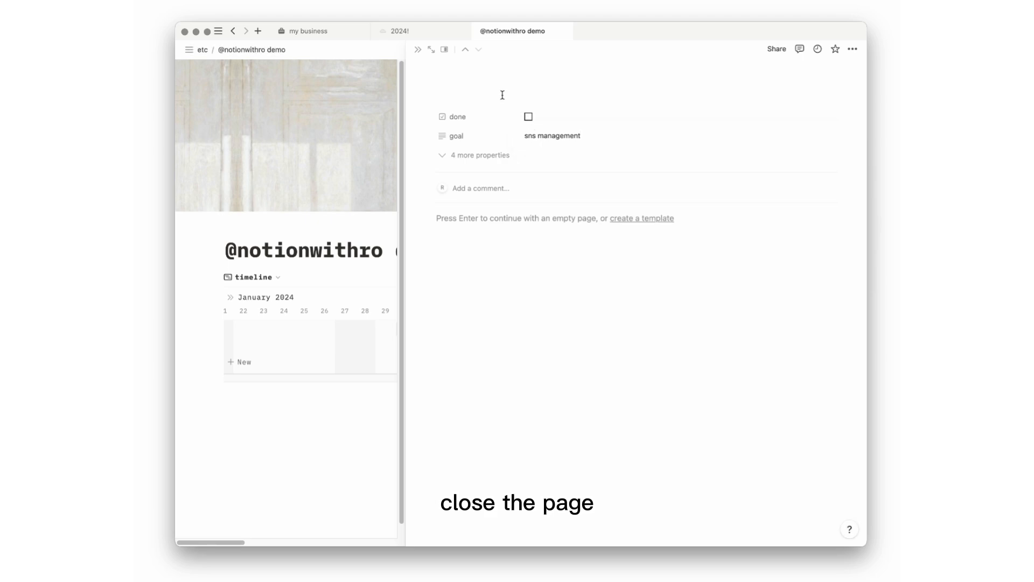
click(418, 49)
Move the sns management card to January 29 to February 2 and link it by dependency to the post every week card
drag(554, 347, 393, 345)
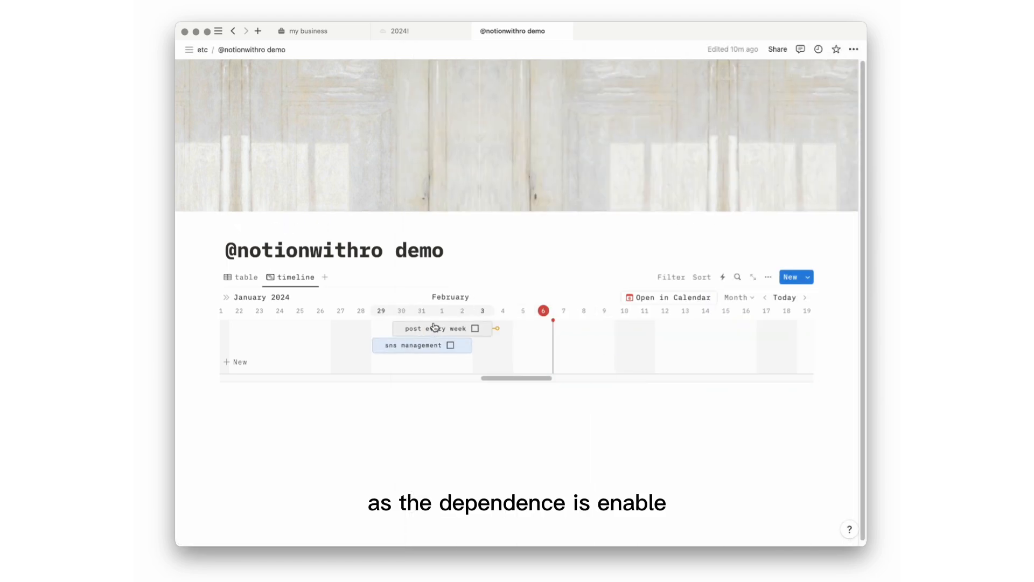
drag(479, 348, 549, 330)
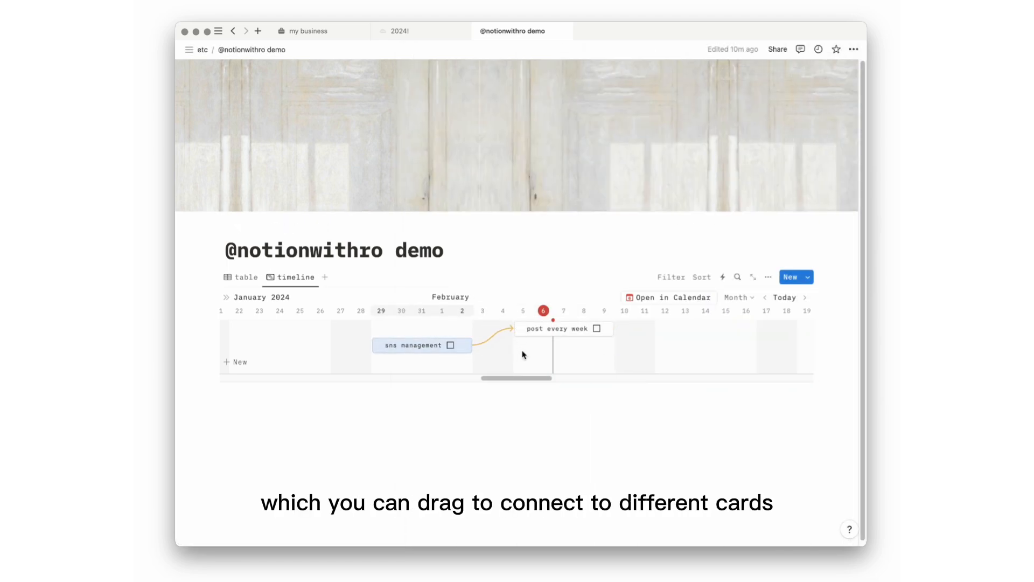
Add a timeline card spanning February 5 to 9 with the goal "start youtube channel" and link the sns management card to it by dependency
click(526, 360)
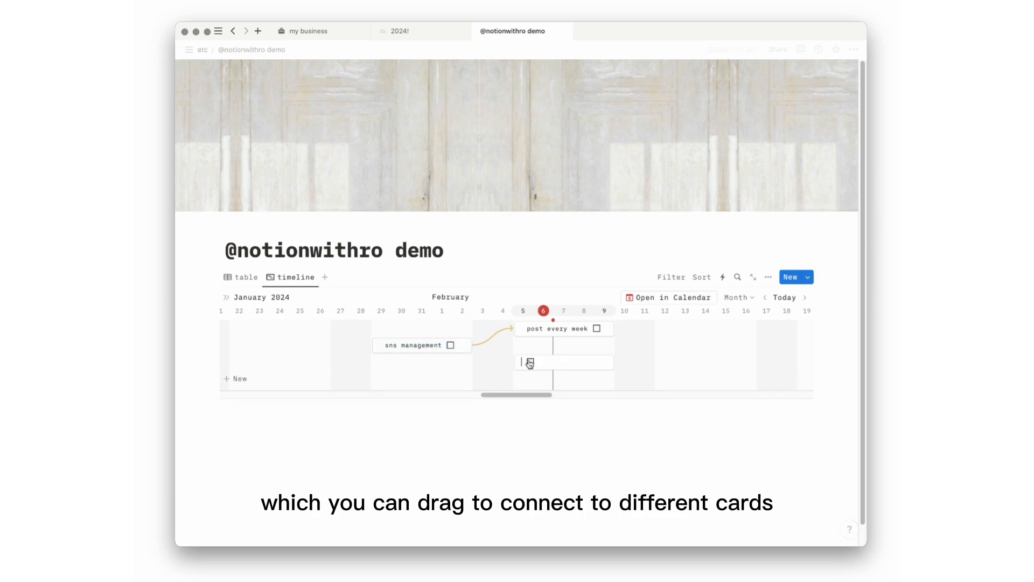
text(start youtube channel)
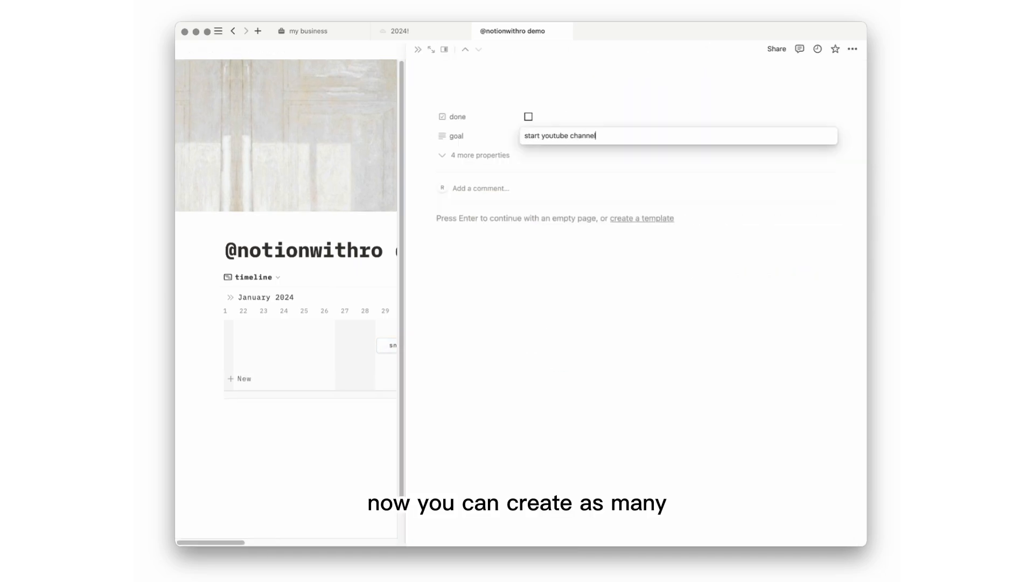
key(Return)
click(418, 49)
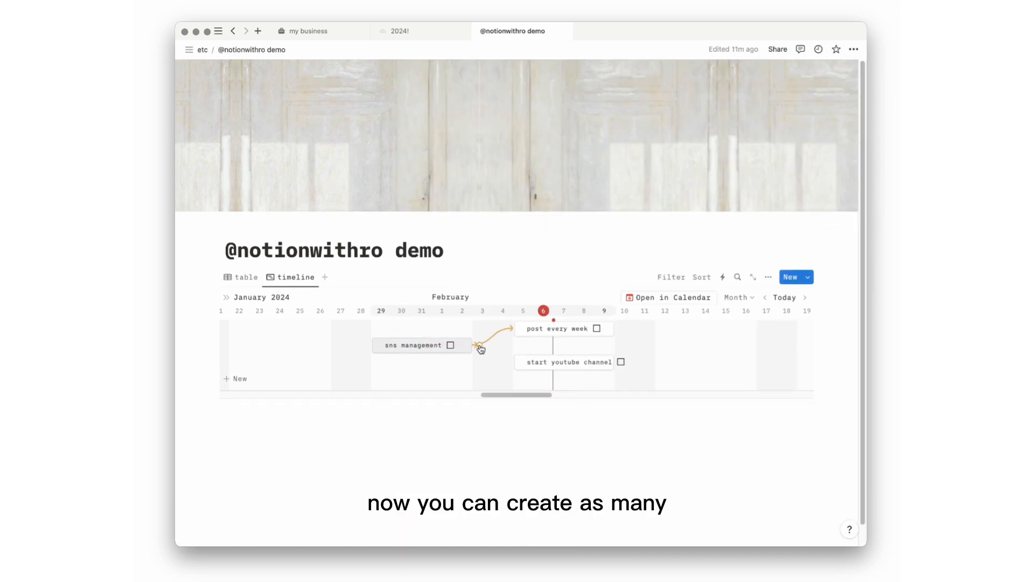
drag(478, 348, 534, 362)
Add a timeline card with the goal "2024" ahead of the sns management card
click(322, 379)
text(2024)
drag(411, 380, 353, 382)
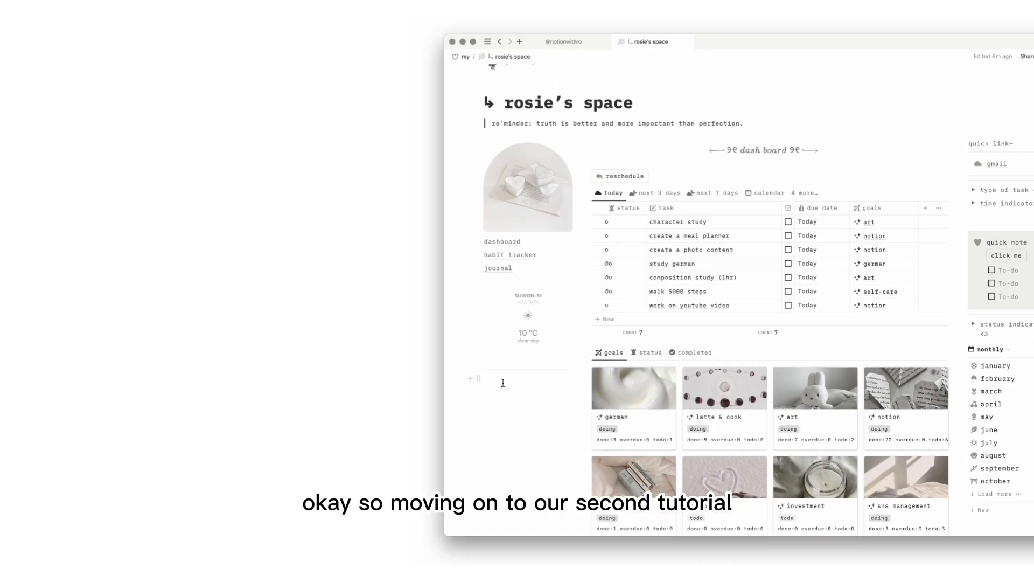
Insert an inline database named "d-day counter" below the weather widget on rosie's space and hide its title
click(503, 383)
text(/data)
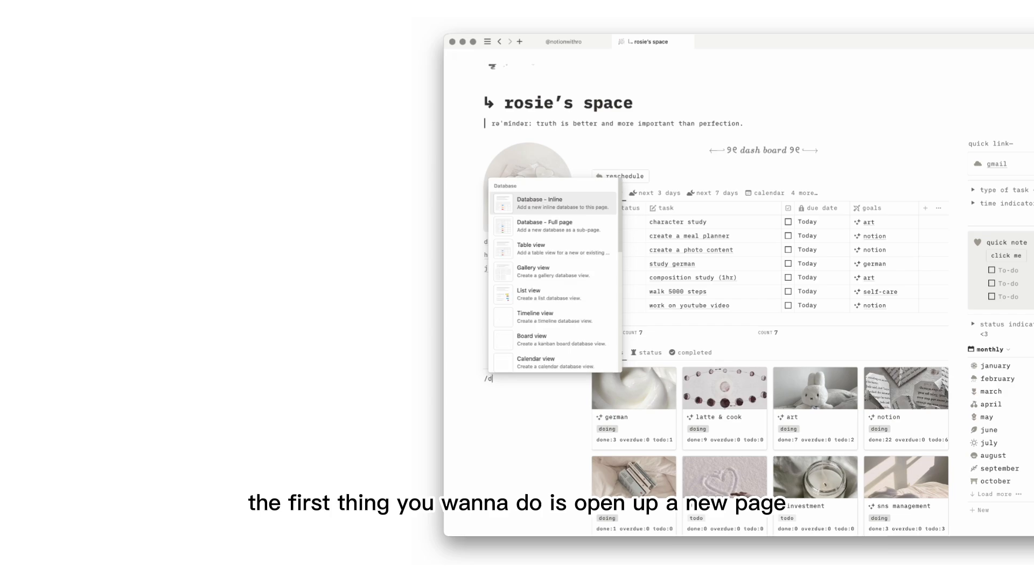
click(553, 202)
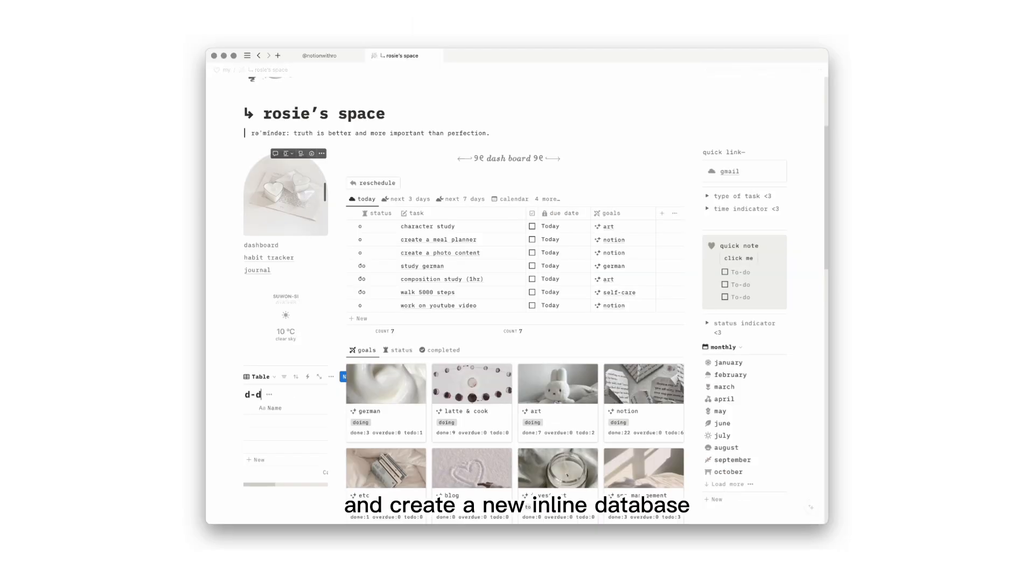
text(d-day counter)
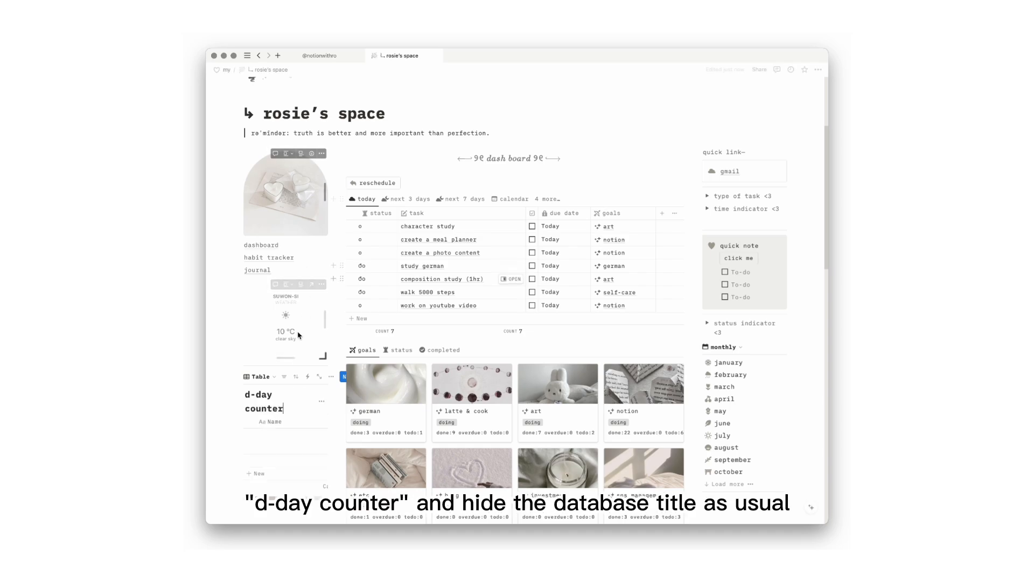
click(321, 403)
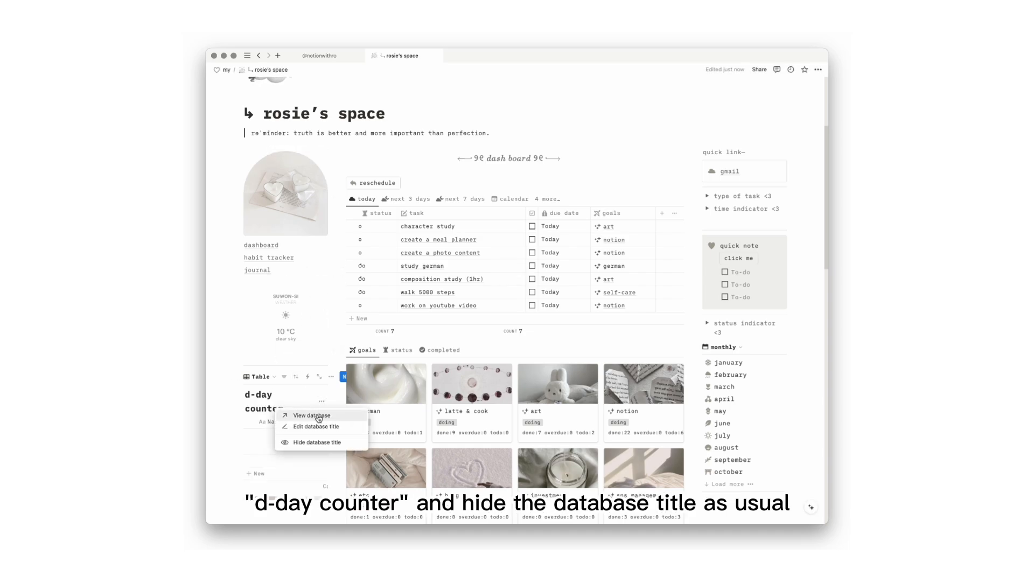
click(317, 441)
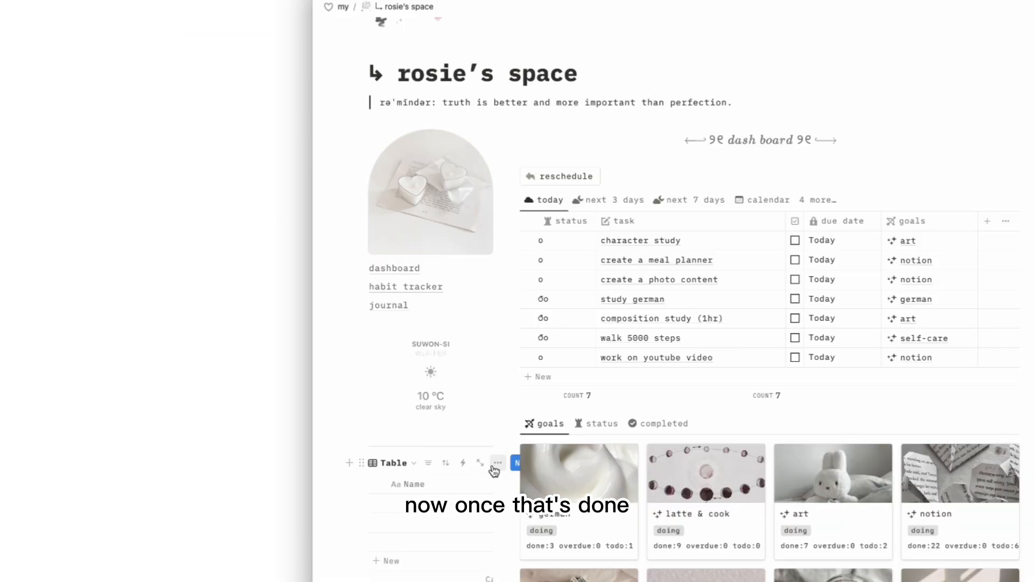
Change the d-day counter database to a gallery layout with card preview None and card size Small
click(496, 462)
click(474, 230)
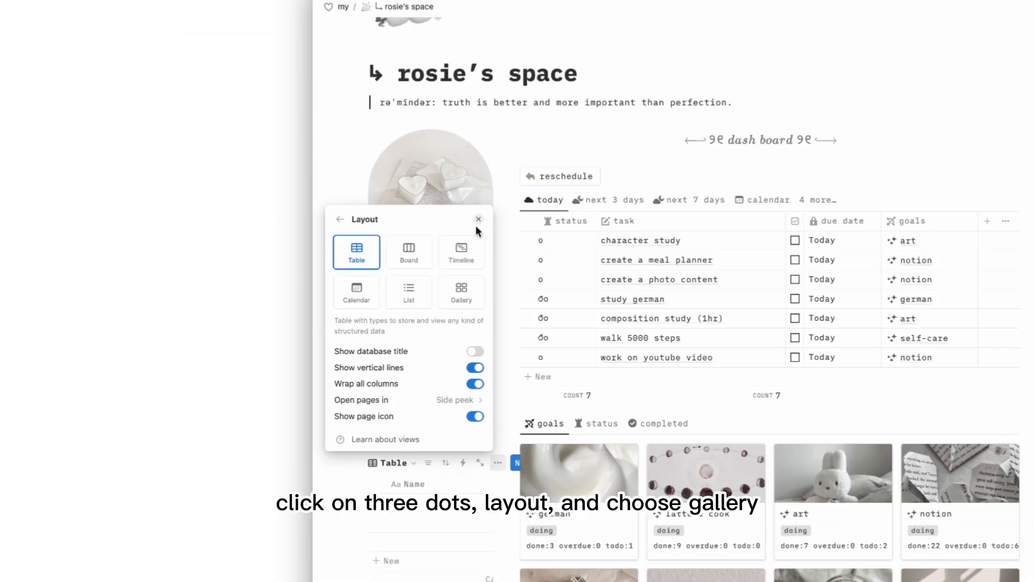
click(461, 304)
click(464, 341)
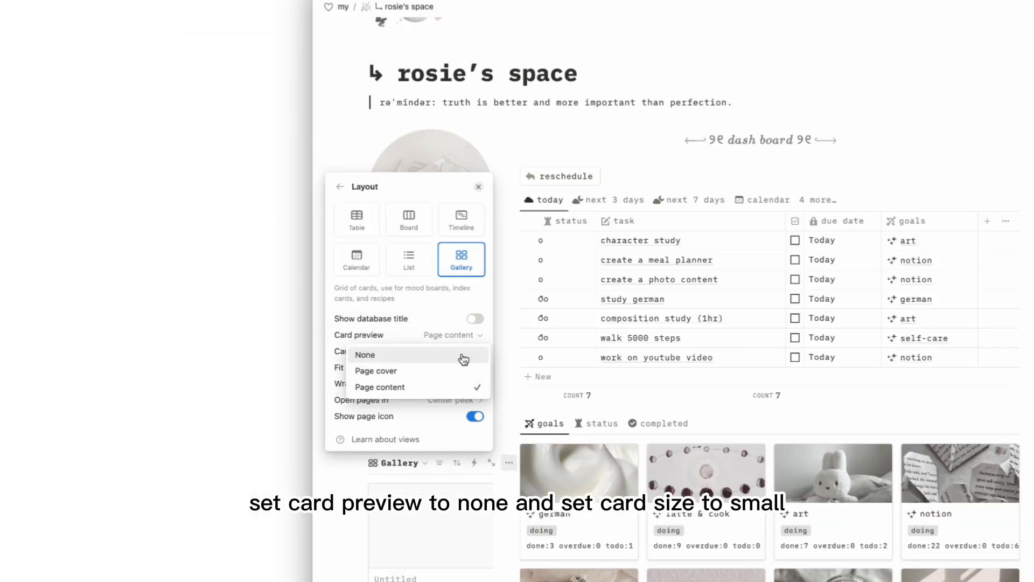
click(463, 357)
click(468, 387)
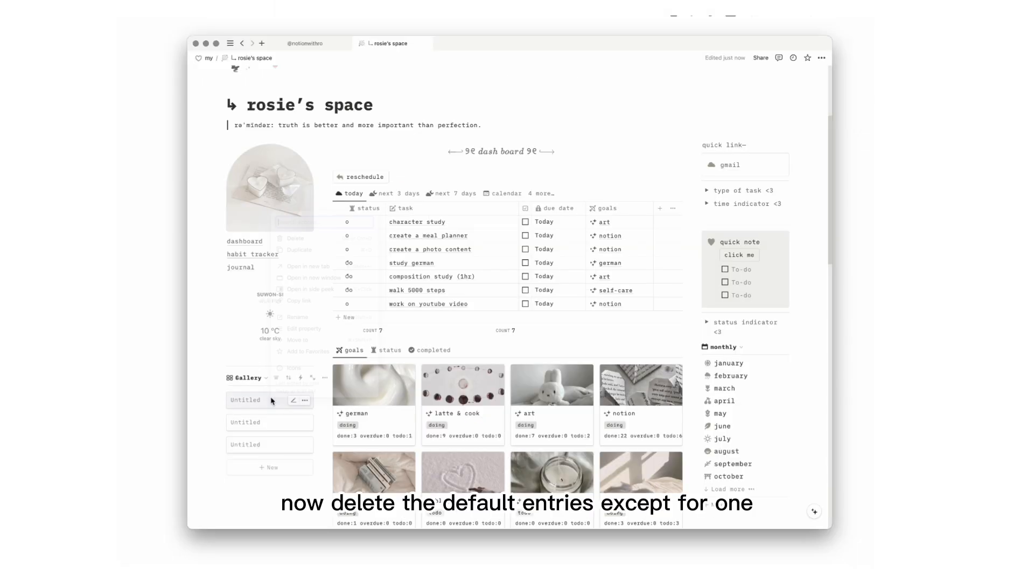
Delete two of the three default untitled entries from the gallery
right_click(272, 399)
click(295, 238)
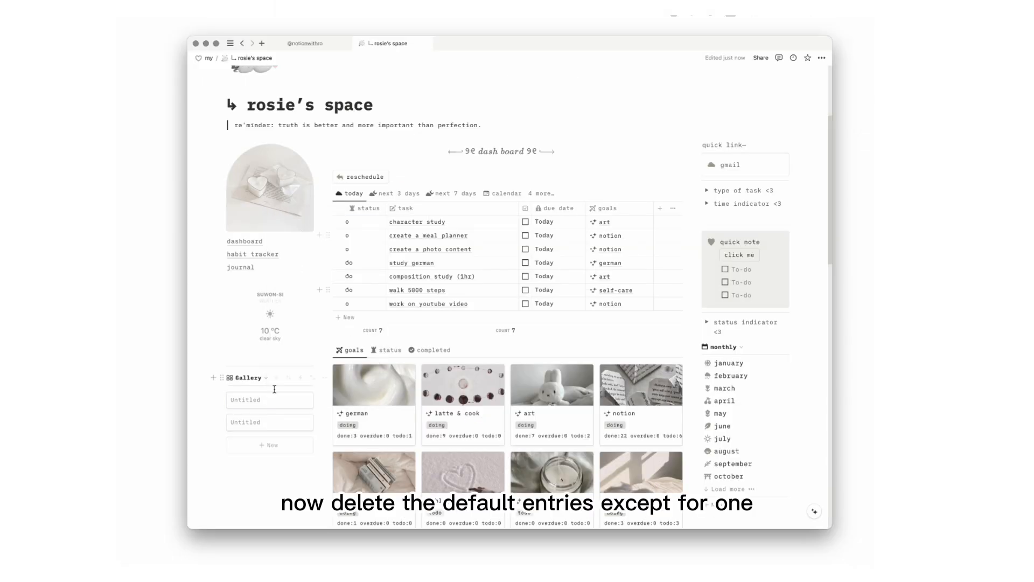
right_click(265, 400)
click(290, 242)
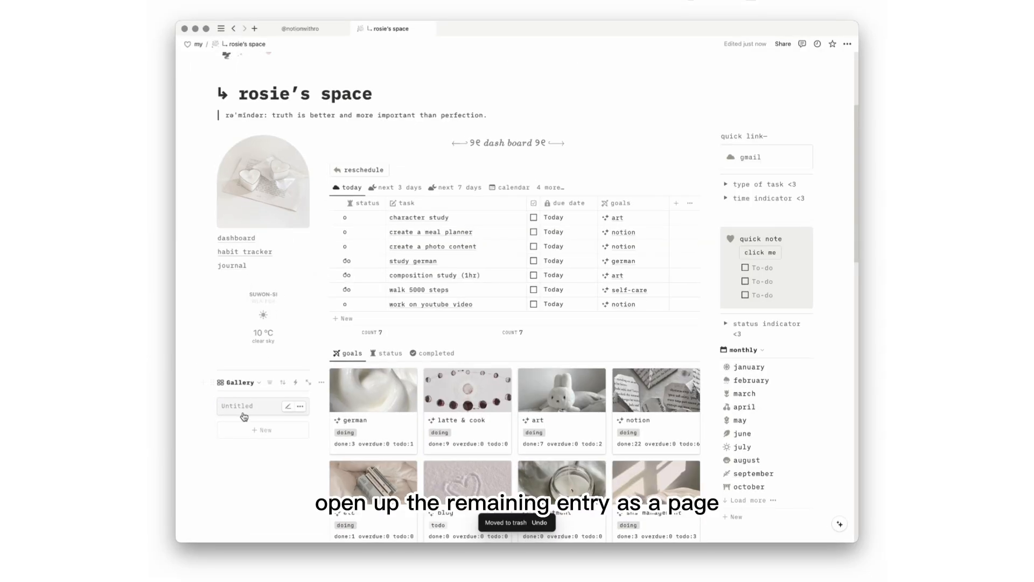
Open the remaining gallery entry, title it "my birthday" and delete its Tags property
click(243, 412)
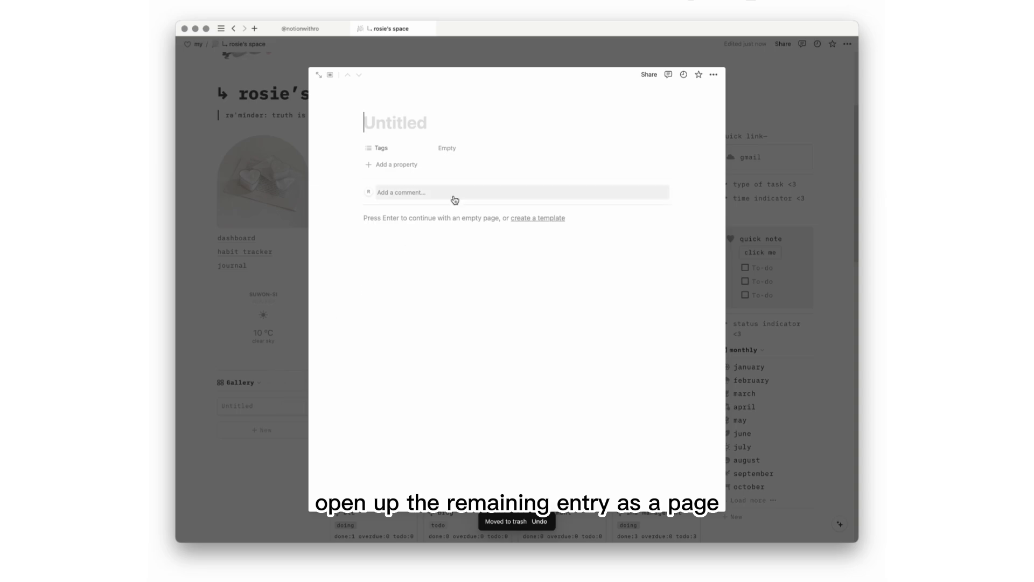
text(my birthda)
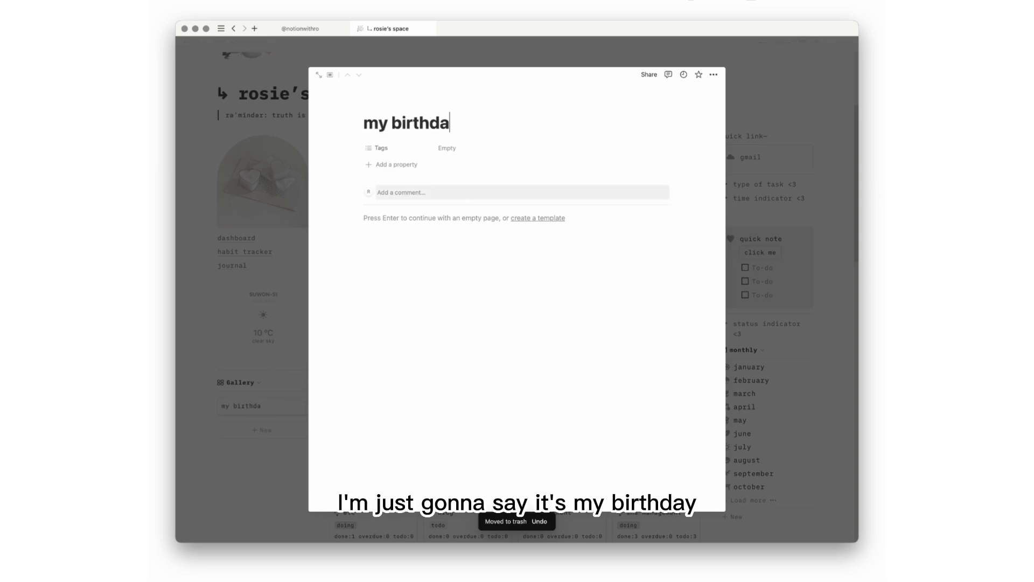
text(y)
click(408, 147)
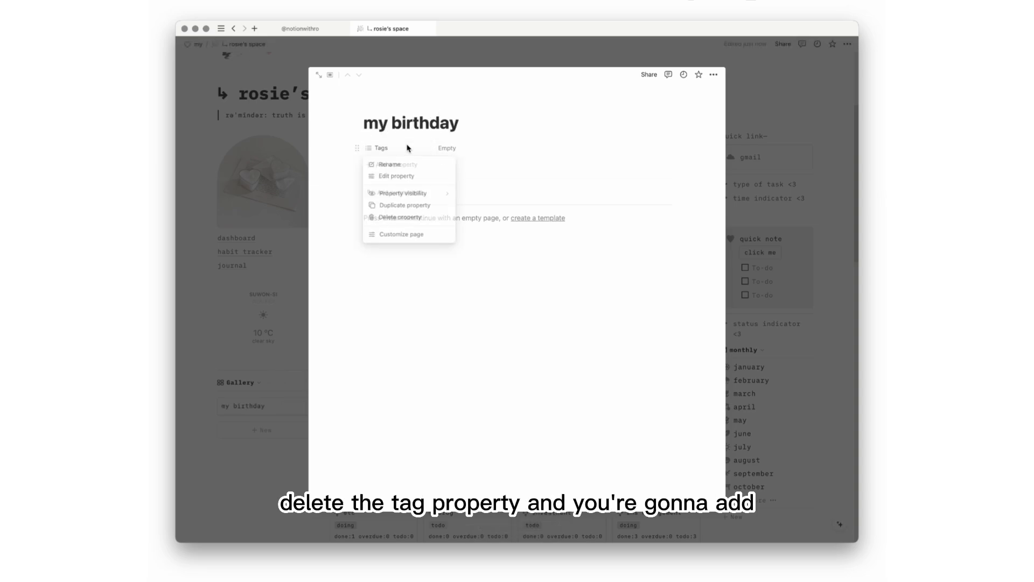
click(414, 218)
click(518, 295)
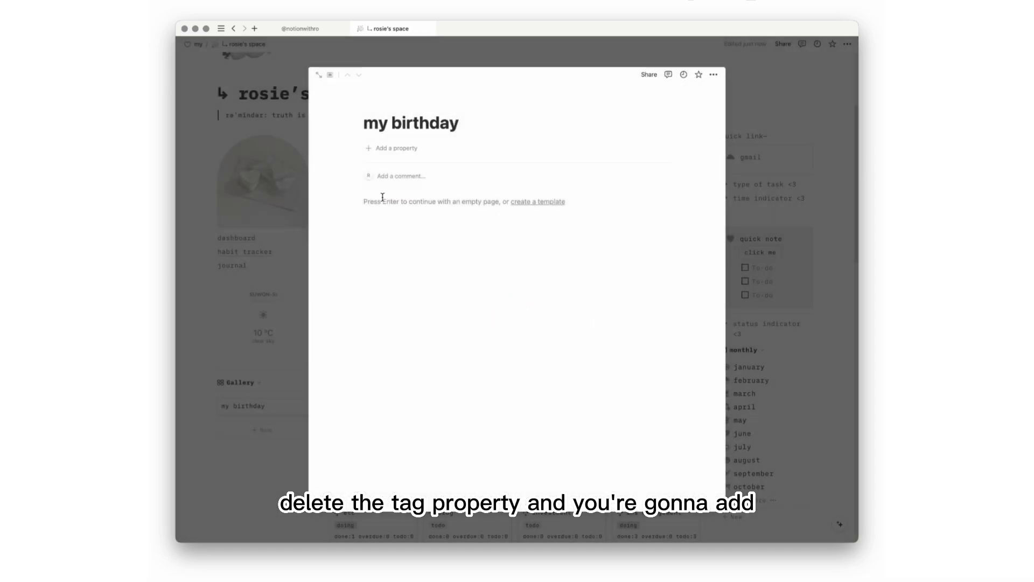
Add a Date property named "date" to the entry and set it to March 16, 2024
click(386, 149)
text(da)
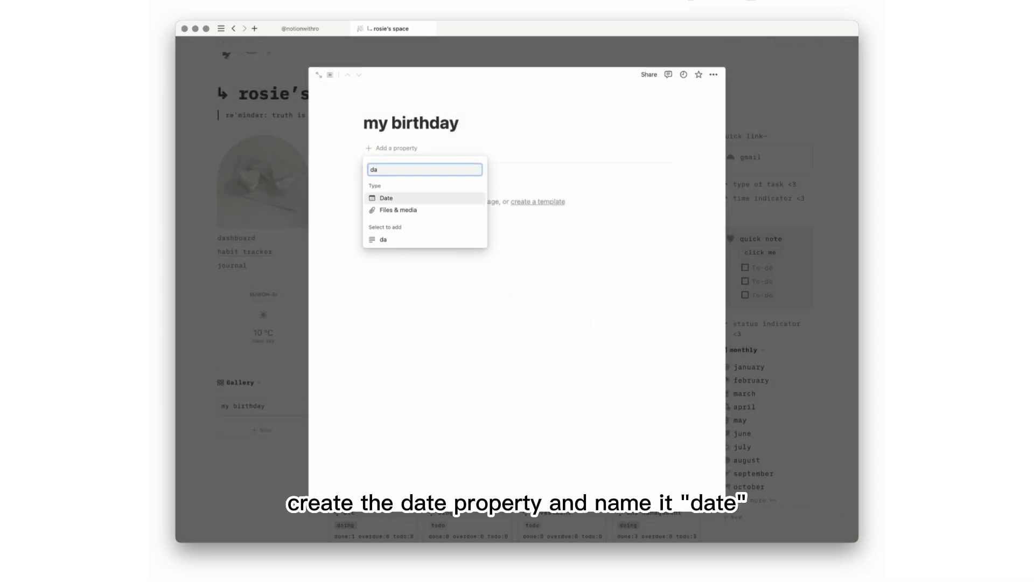
click(393, 199)
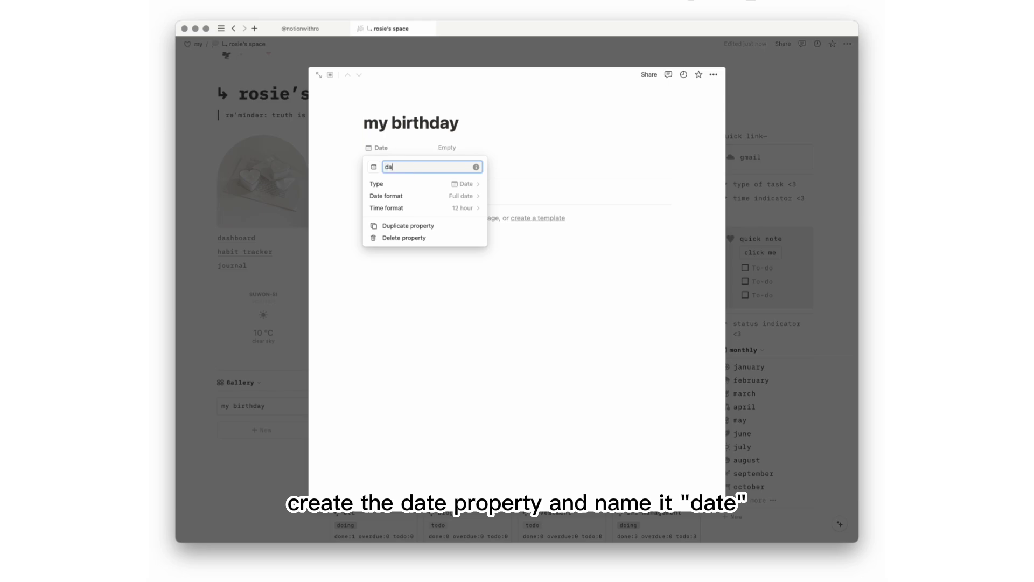
text(date)
key(Return)
click(439, 148)
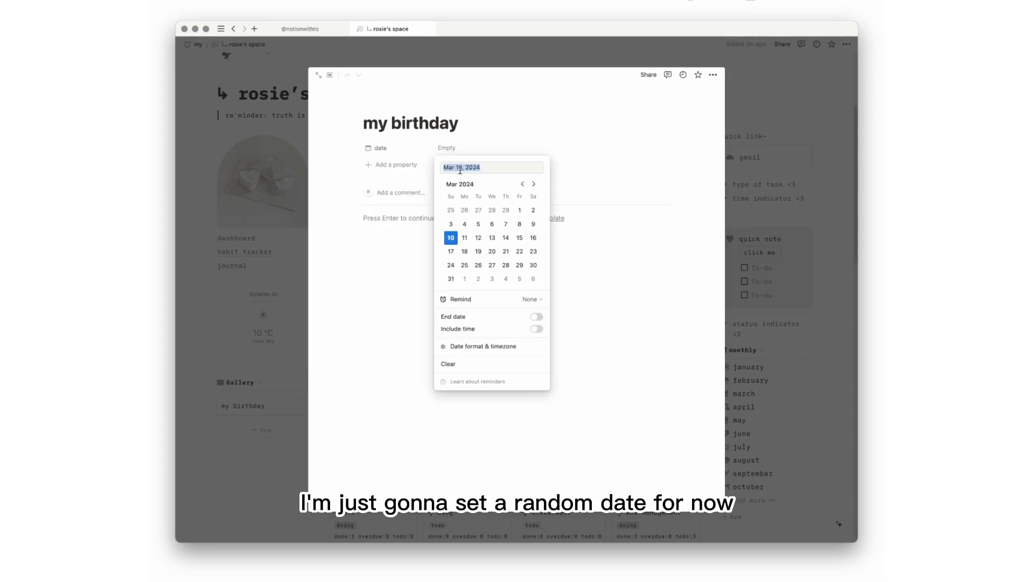
click(533, 237)
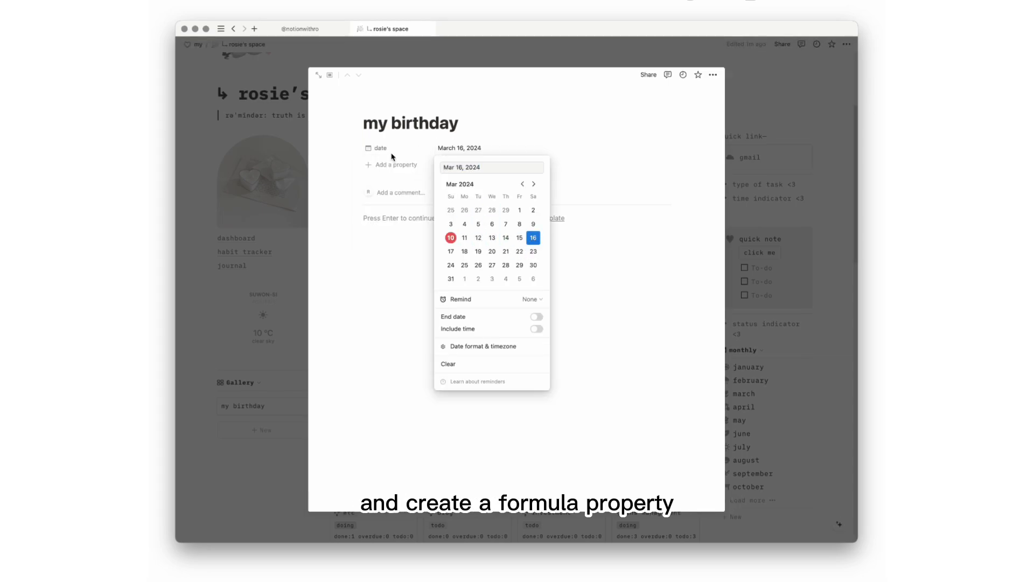
Add a Formula property named "calculateDate" to the my birthday entry
click(392, 161)
click(390, 167)
text(formula)
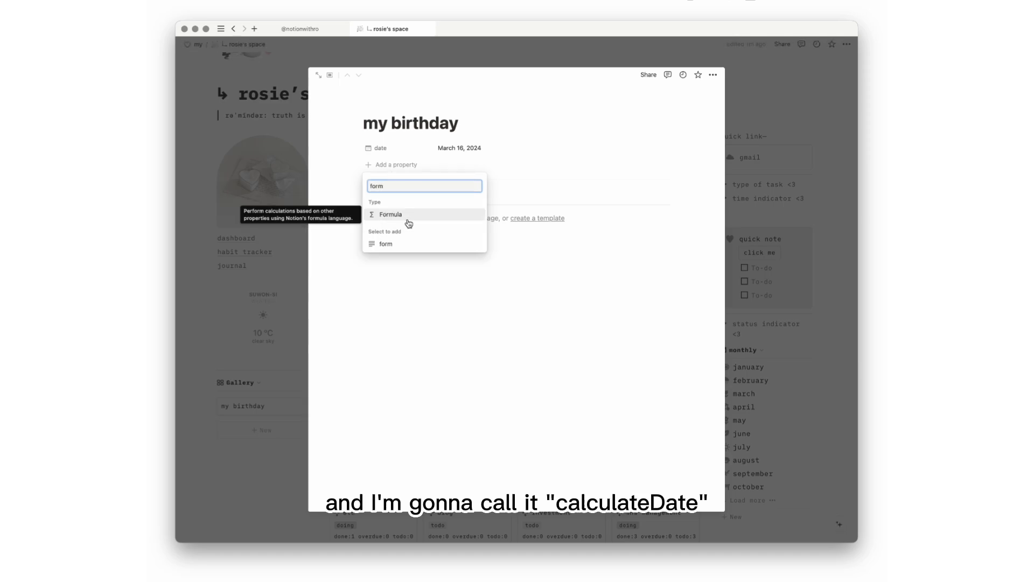
click(406, 218)
double_click(414, 167)
text(cac)
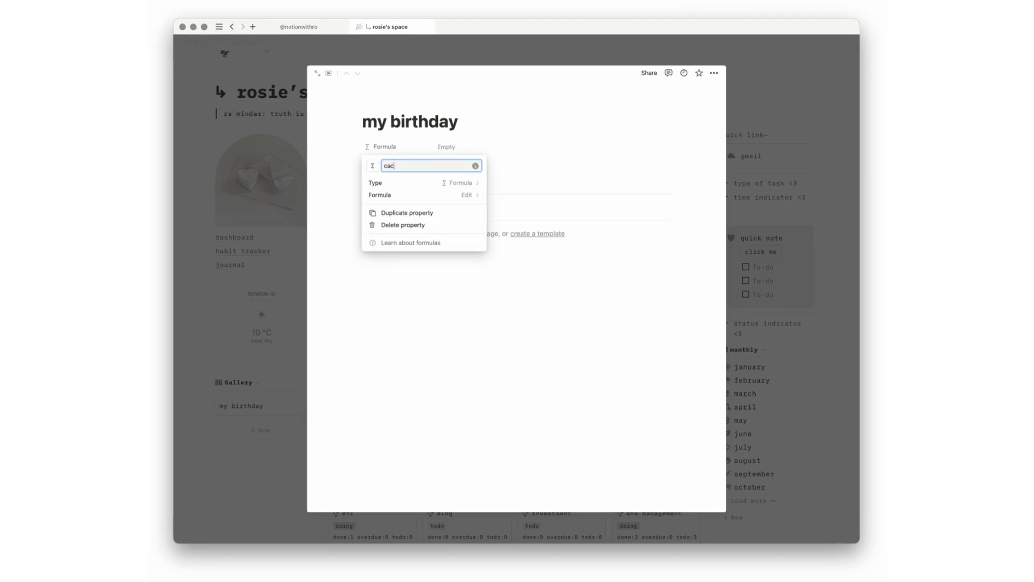
text(culateDate)
key(Return)
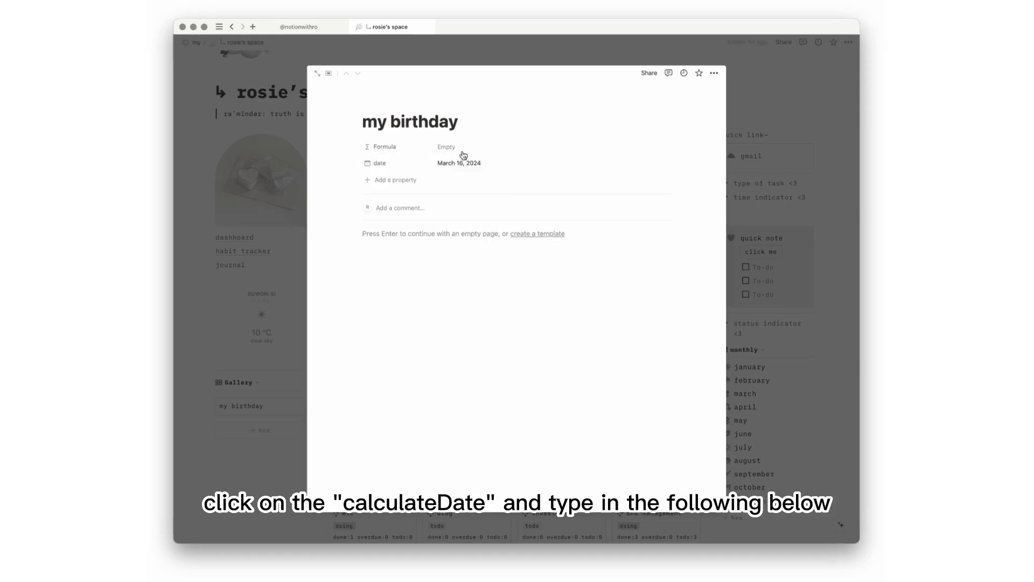
Set the calculateDate formula to dateBetween(date, now(), "days"), using the date property as its first argument
click(453, 146)
text(dateBe)
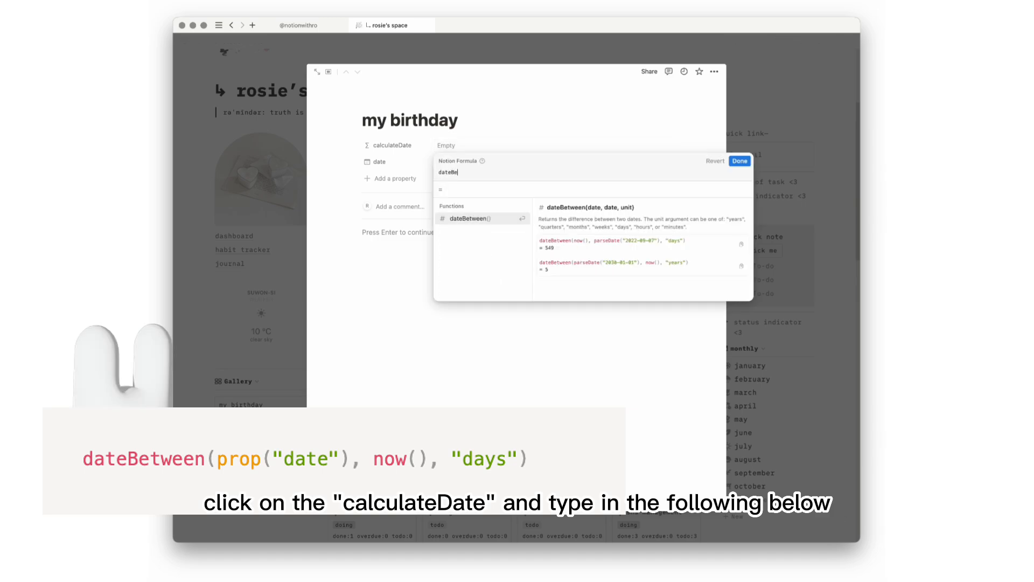
text(te, now)
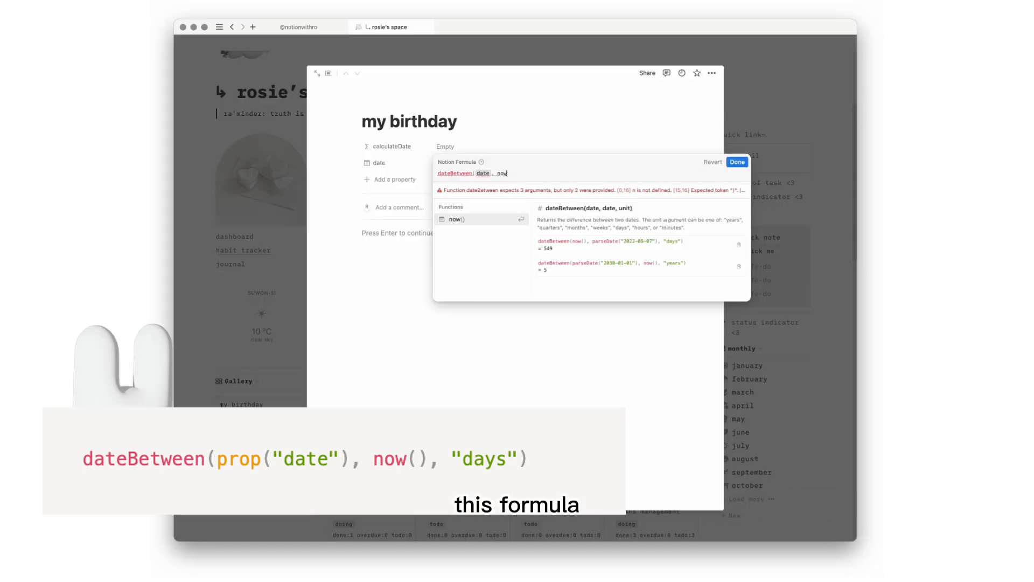
text((), "da)
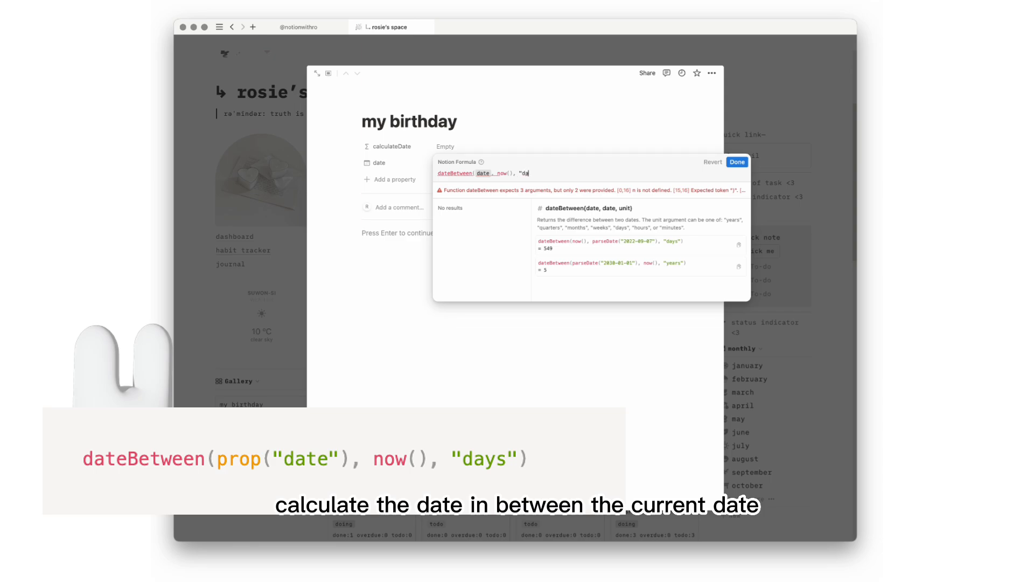
text(ys")
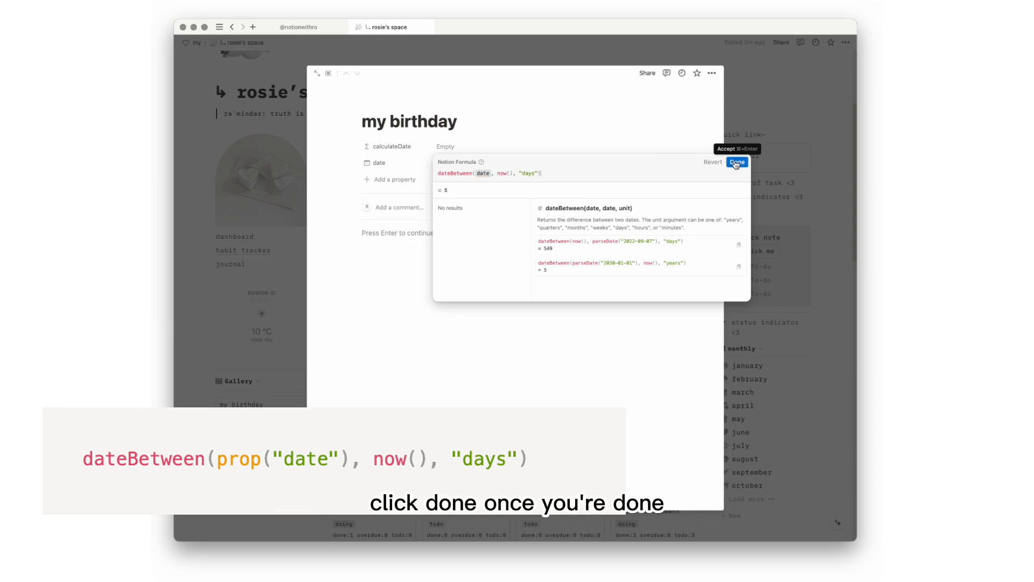
click(737, 162)
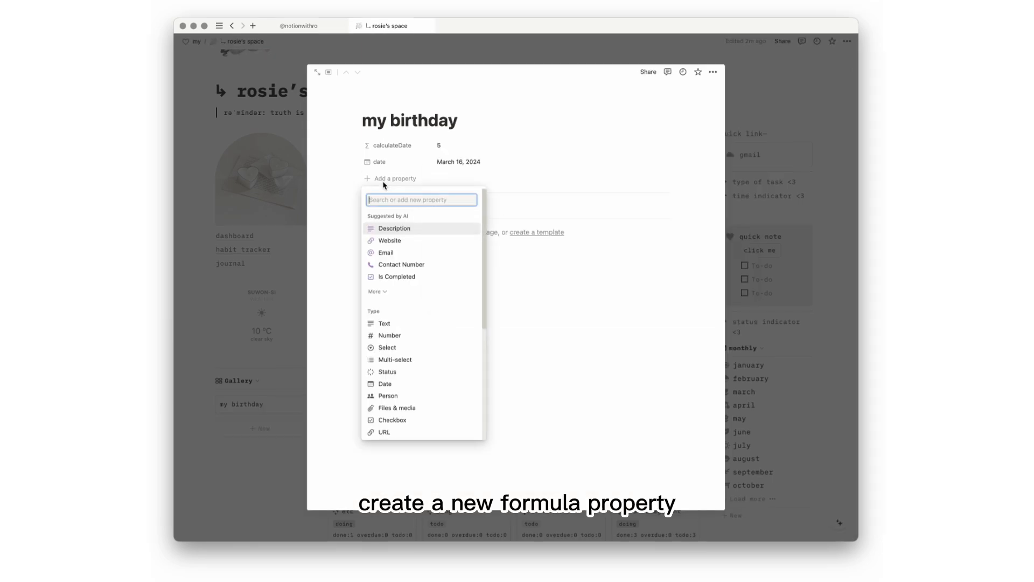
Add a second Formula property to the entry and name it "display"
text(for)
click(395, 229)
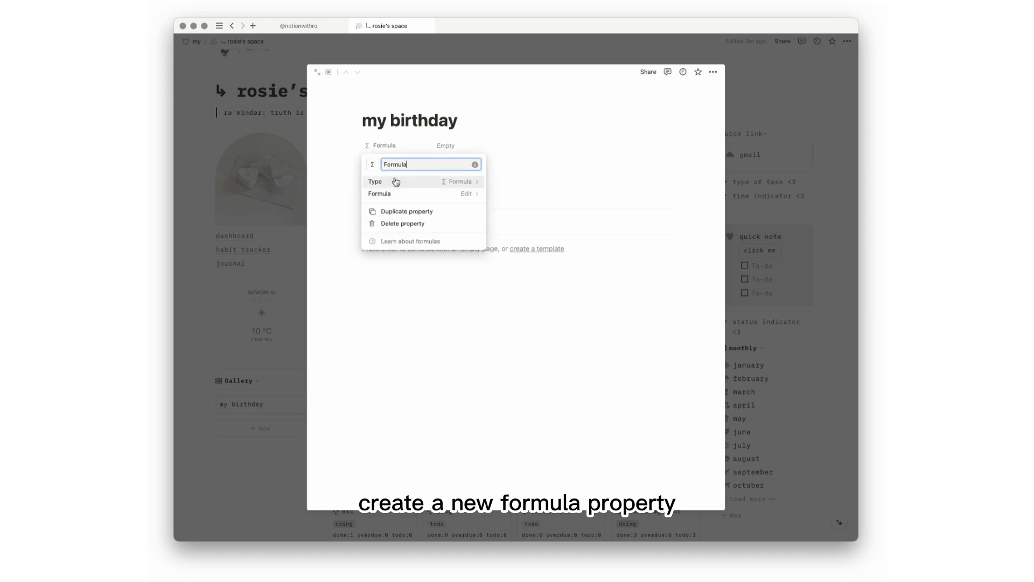
key(super+a)
text(display)
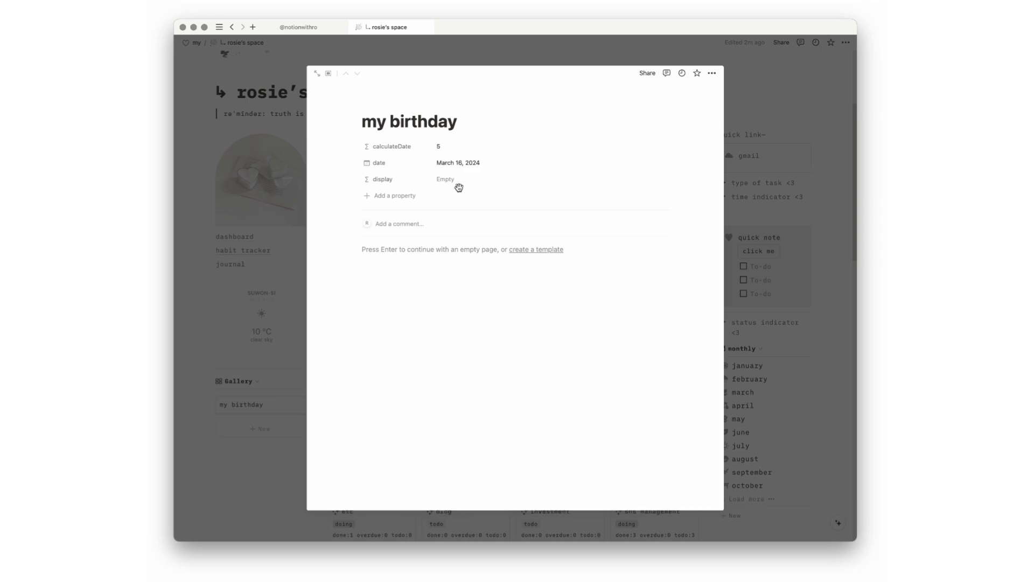
Start the display formula with let(), storing format(calculateDate) in a variable named day
click(459, 186)
text(let()
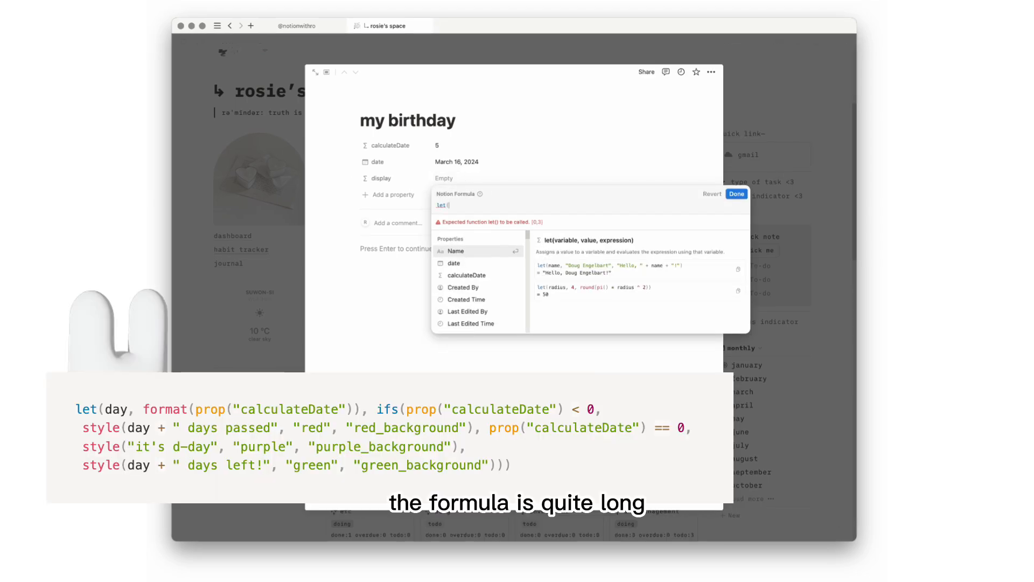
key(Left)
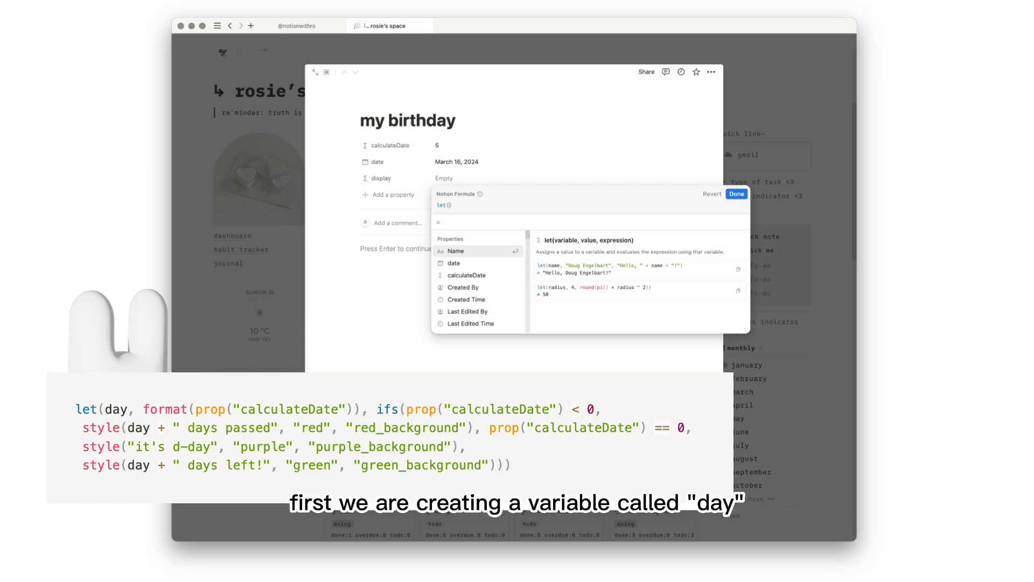
text(day)
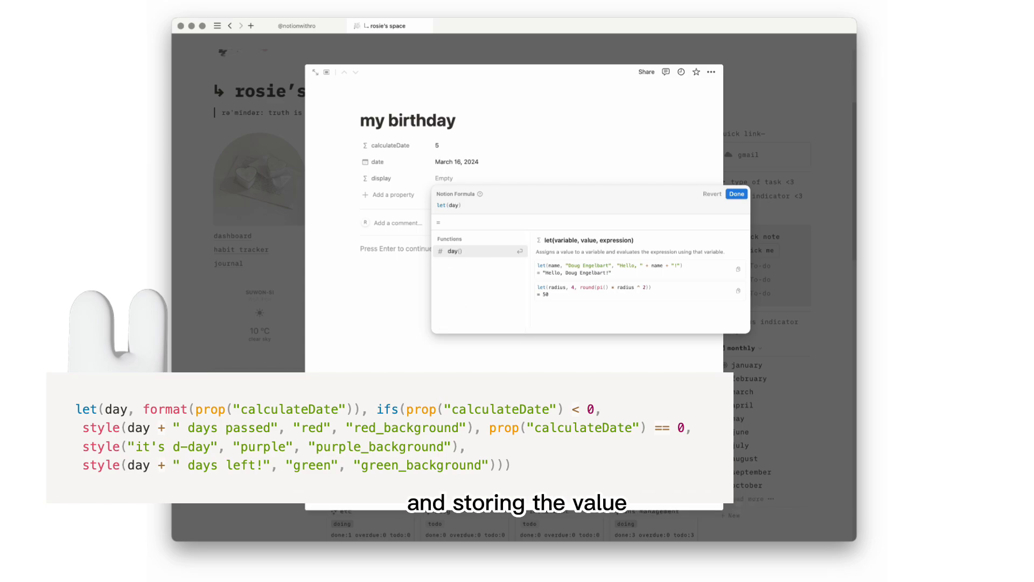
text(, form)
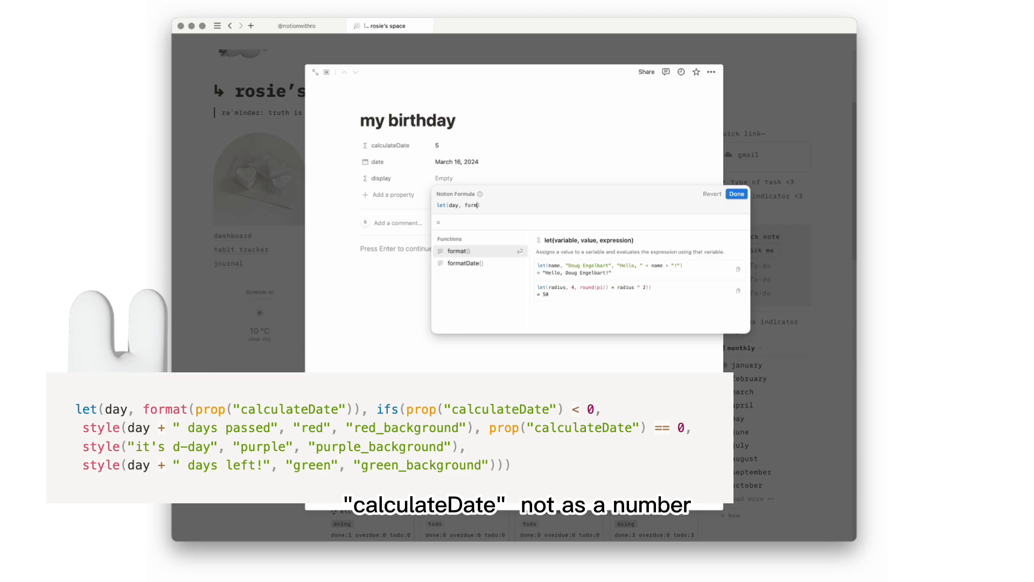
text(at()
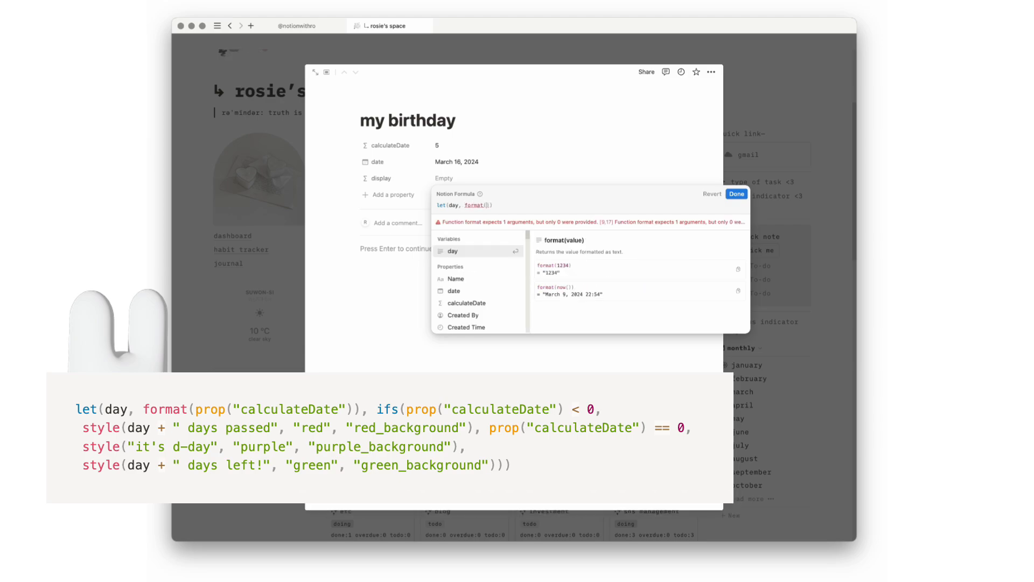
click(468, 304)
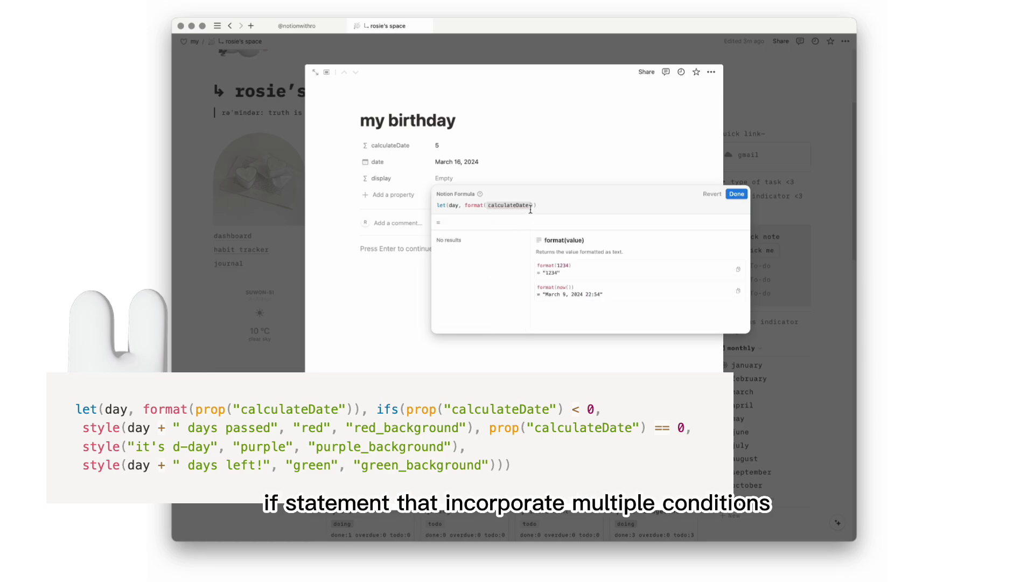
text(, )
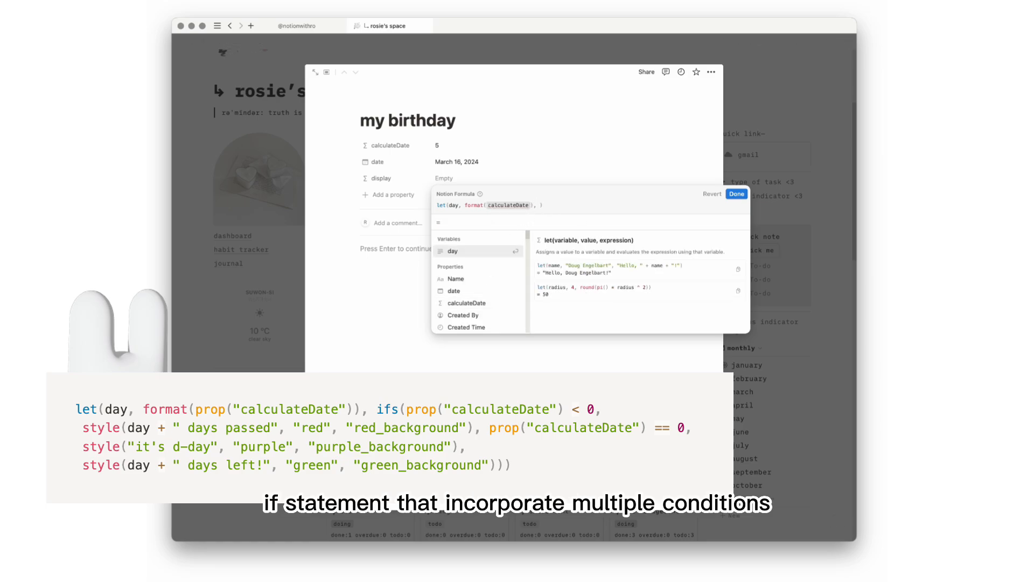
Add an ifs() condition for calculateDate < 0 that styles day + "days passed" with "red" and "red_background"
text(ifs()
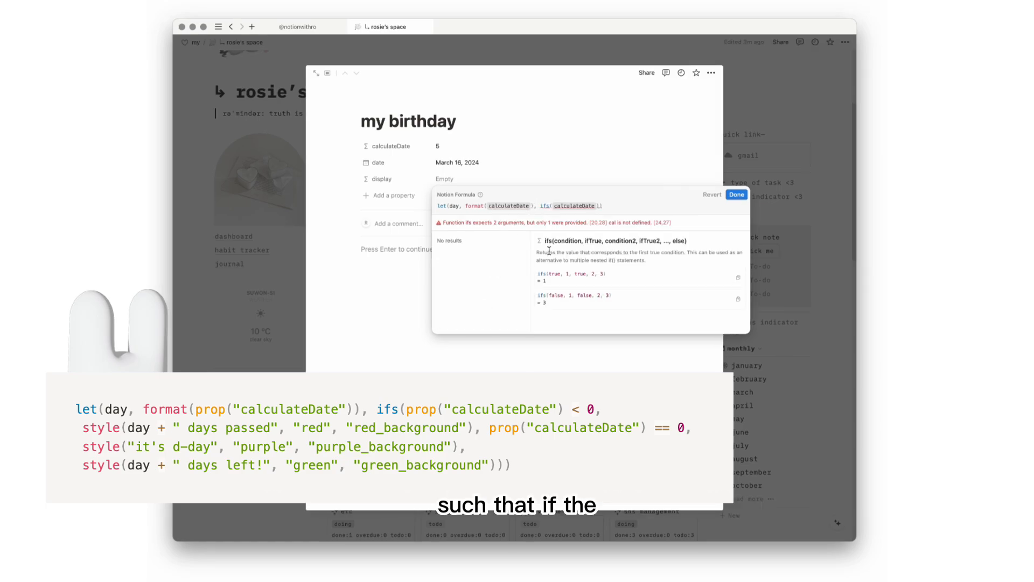
text(<)
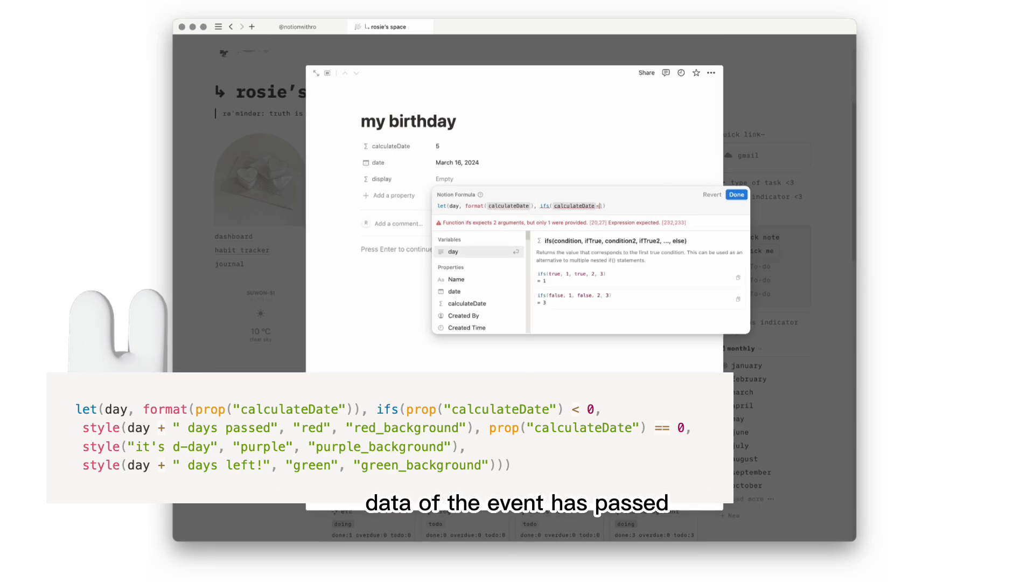
text( 0, style(da)
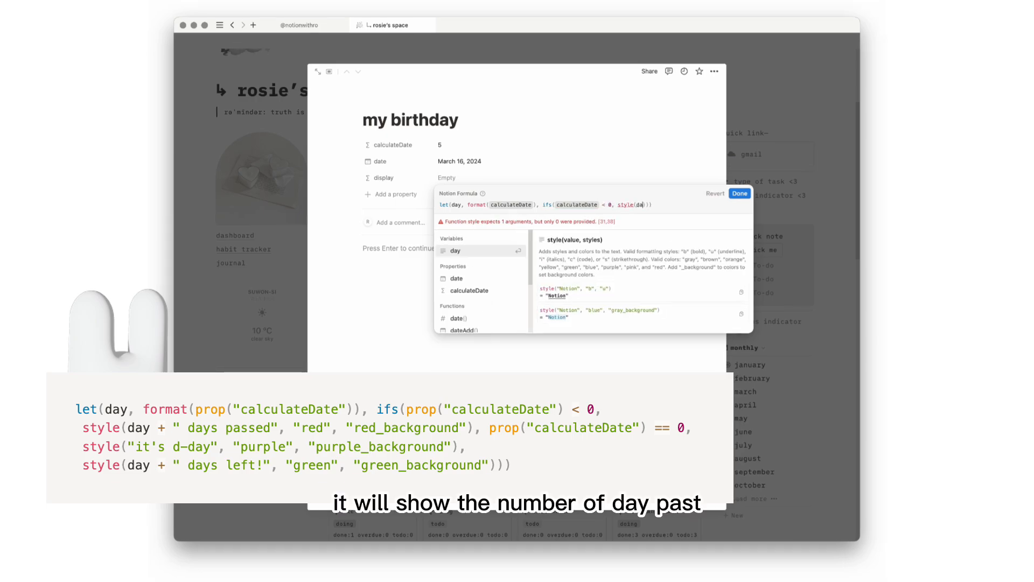
text(y + "days passed", "red", "red_backro)
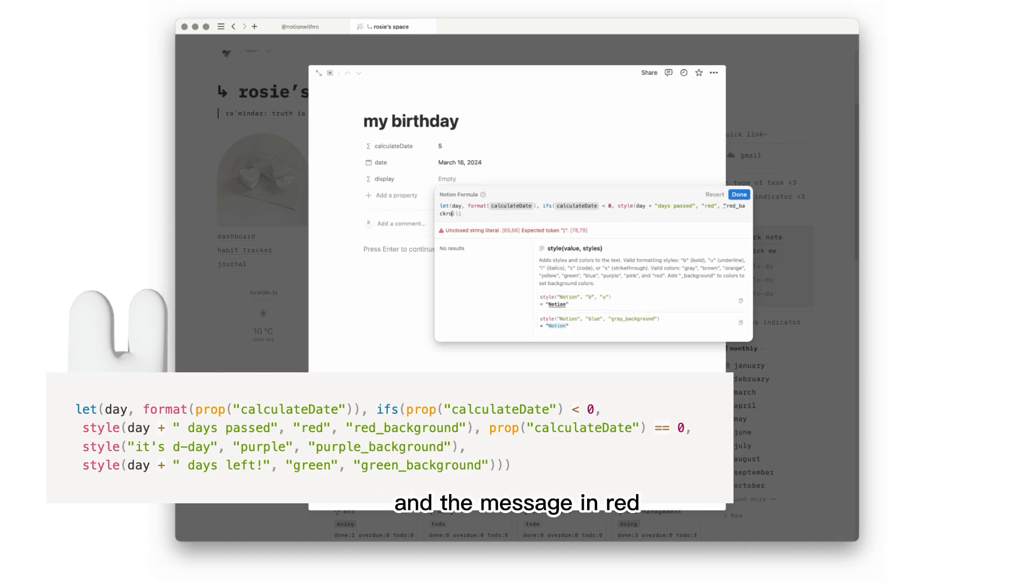
key(BackSpace)
key(BackSpace)
text(ground")
Complete the formula with "it's d-day" in purple for calculateDate == 0, otherwise day + " days left!" in green, both with matching backgrounds, and apply it
text(), calculateDate == 0, style)
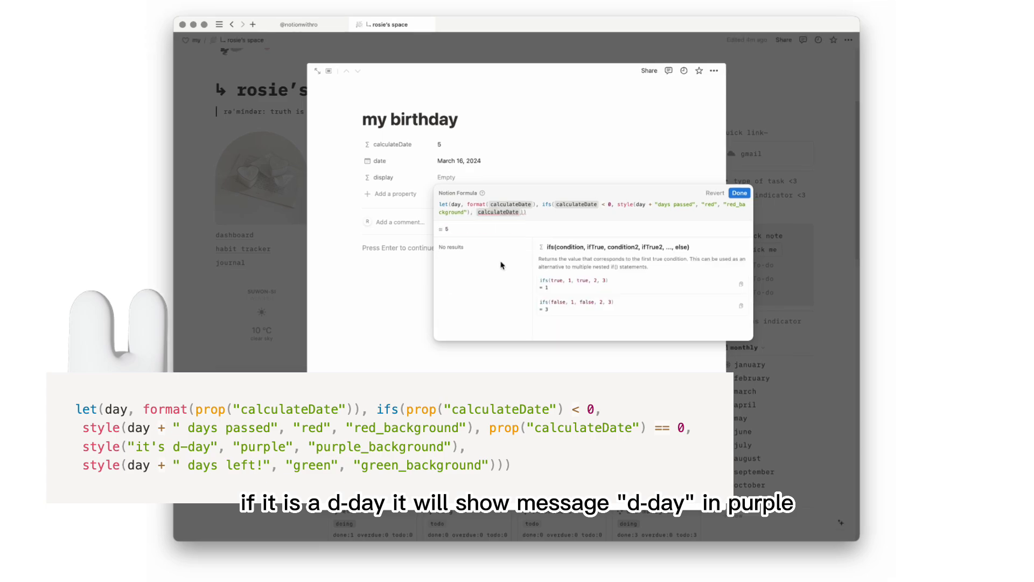
text(("it's d-day", "purple", "purple_background")
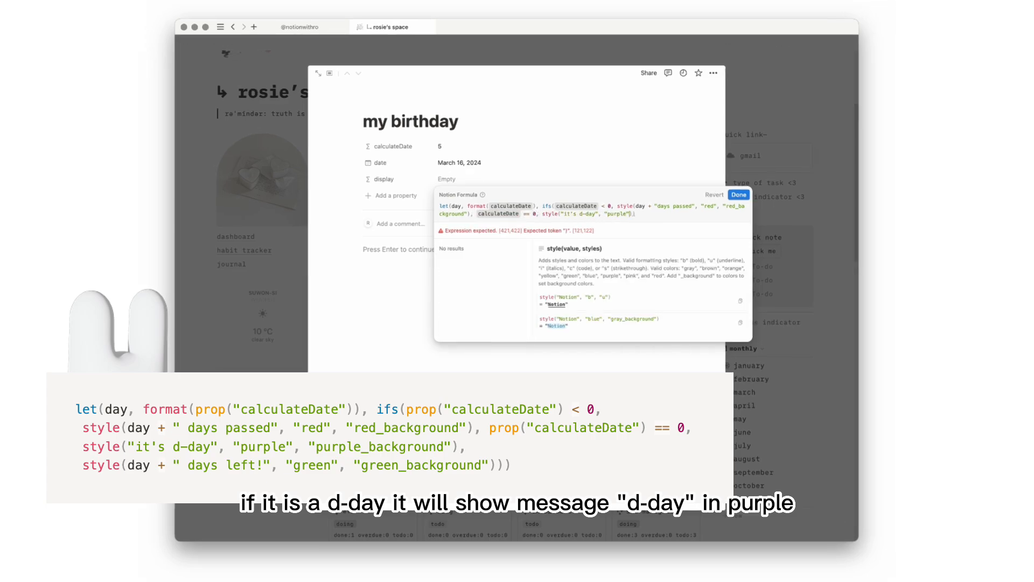
text(), style(day + " da)
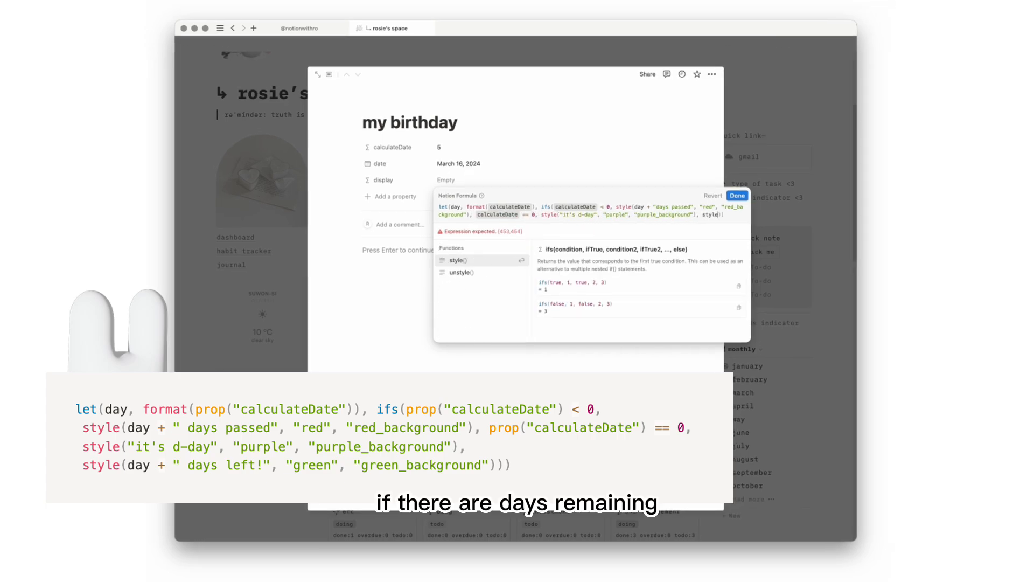
text(ys left!")
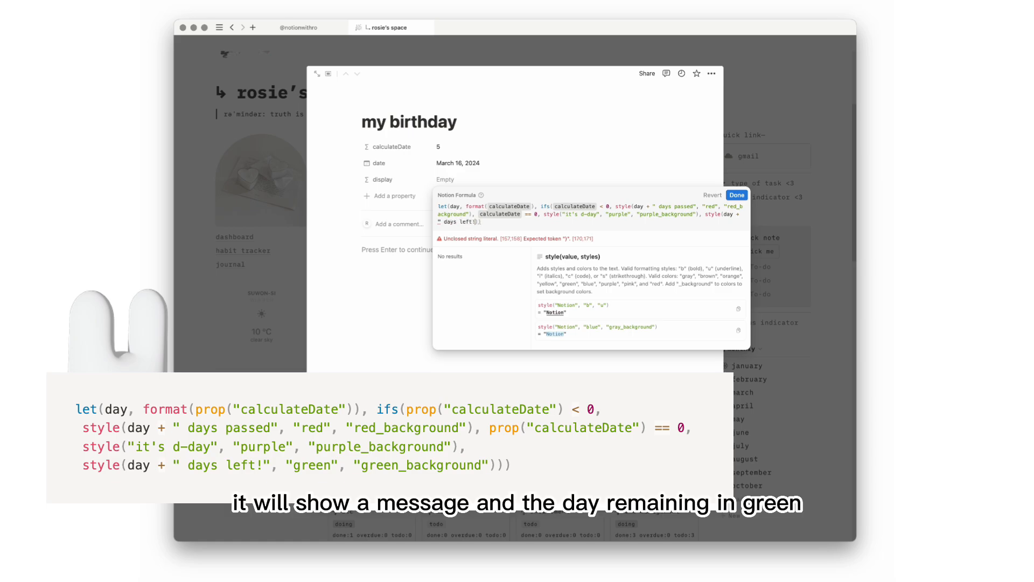
text(, "green", "green_background")
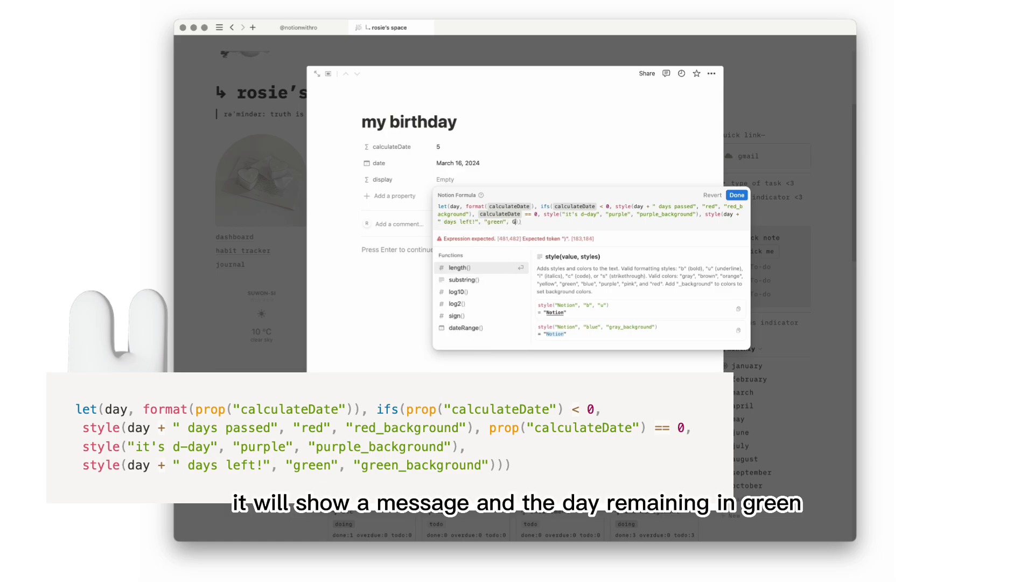
text())
click(737, 195)
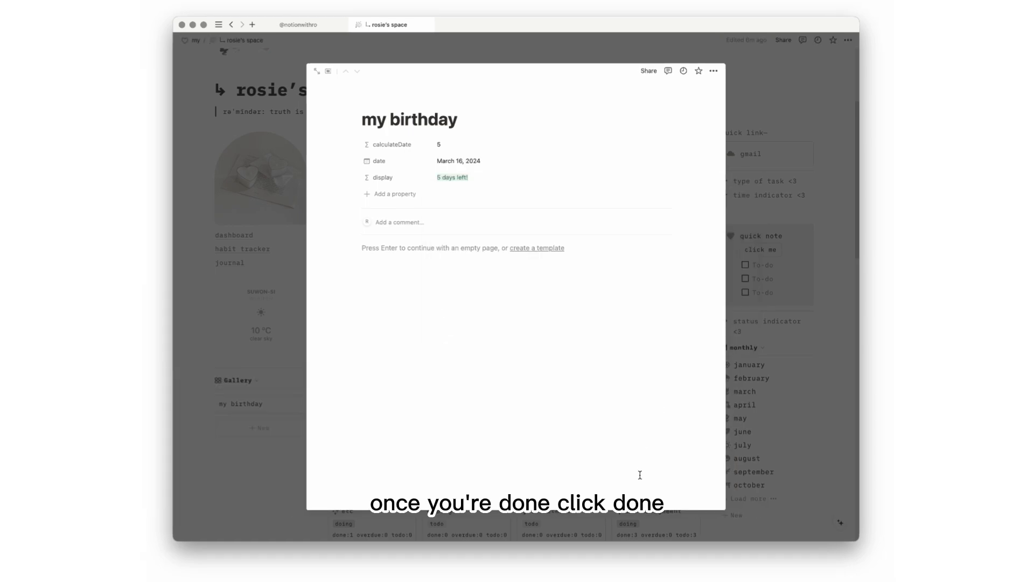
Test the display formula by setting the entry's date to March 8, March 10 and March 27, 2024 in turn
click(483, 161)
click(518, 237)
click(408, 281)
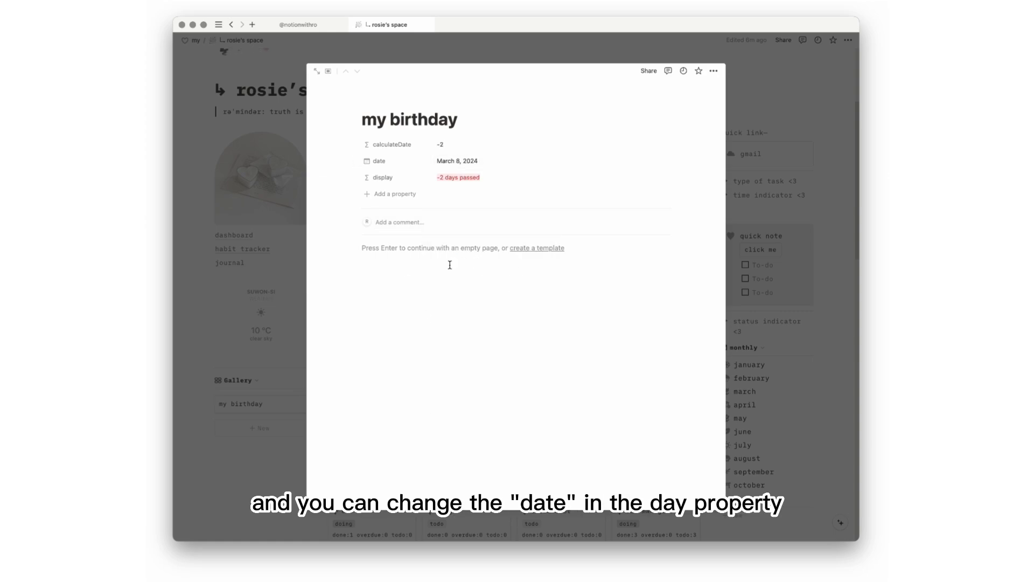
click(505, 162)
click(450, 251)
click(387, 321)
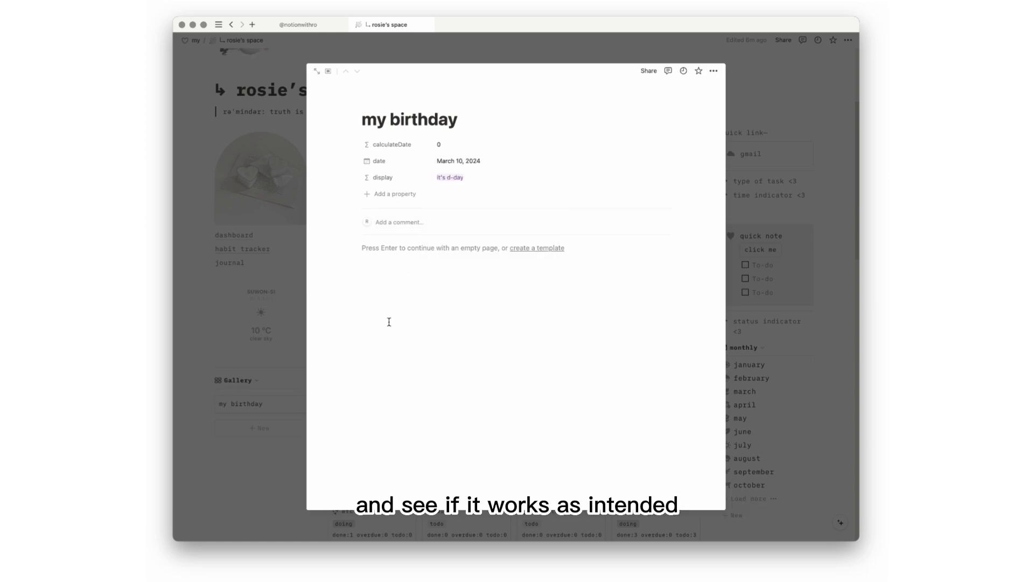
click(484, 161)
click(533, 251)
click(388, 306)
click(474, 161)
click(397, 291)
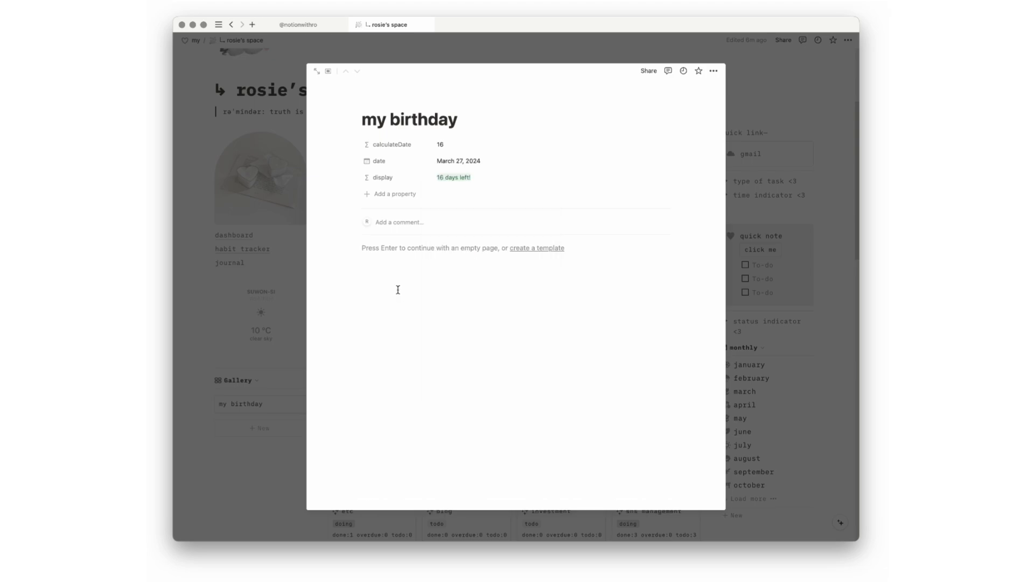
Append + 1 to the calculateDate formula to include the end date, and close the my birthday entry
click(460, 147)
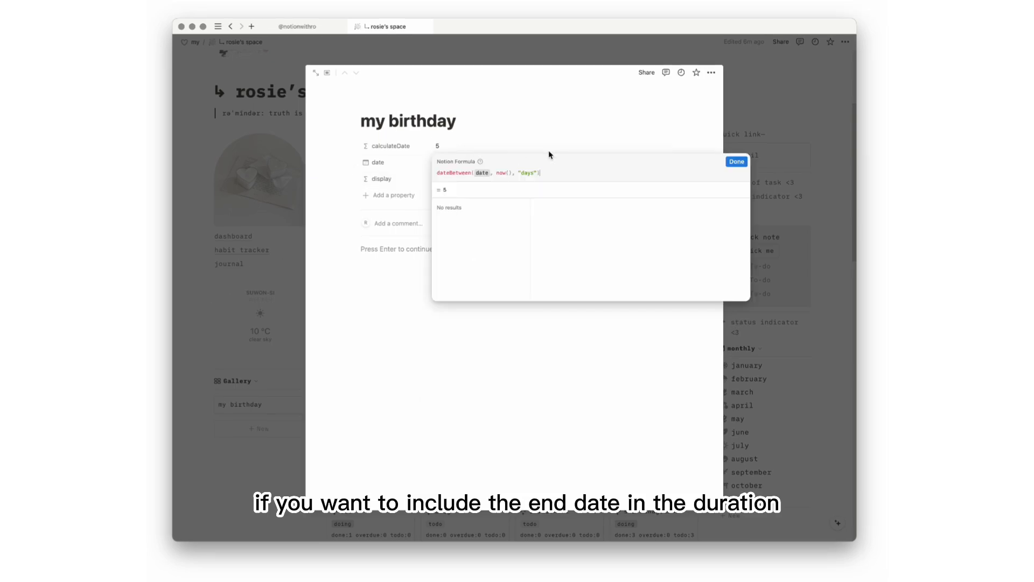
text(+ 1)
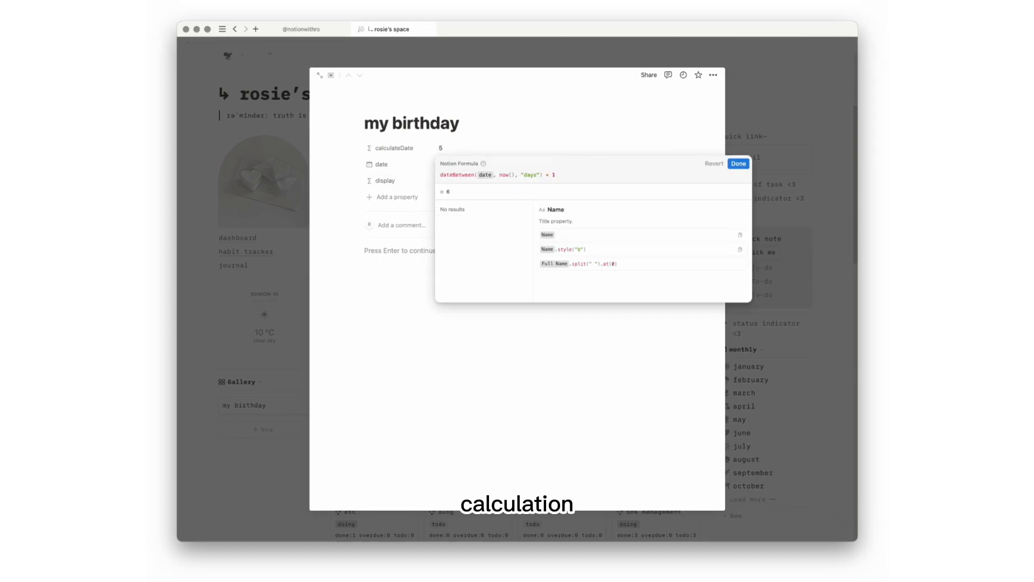
click(738, 164)
click(770, 269)
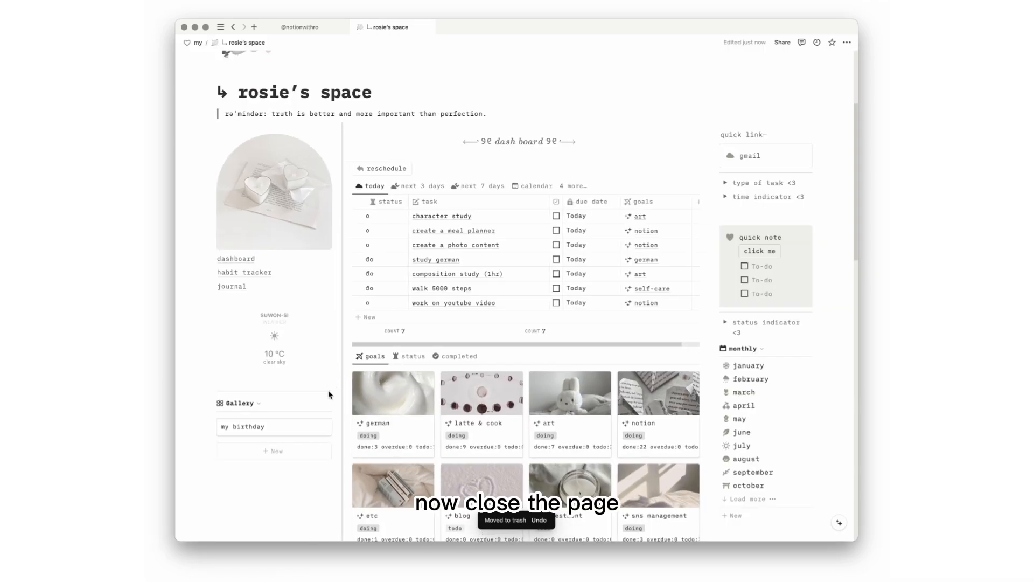
Show the display property on the gallery cards, leaving calculateDate and date hidden
click(577, 404)
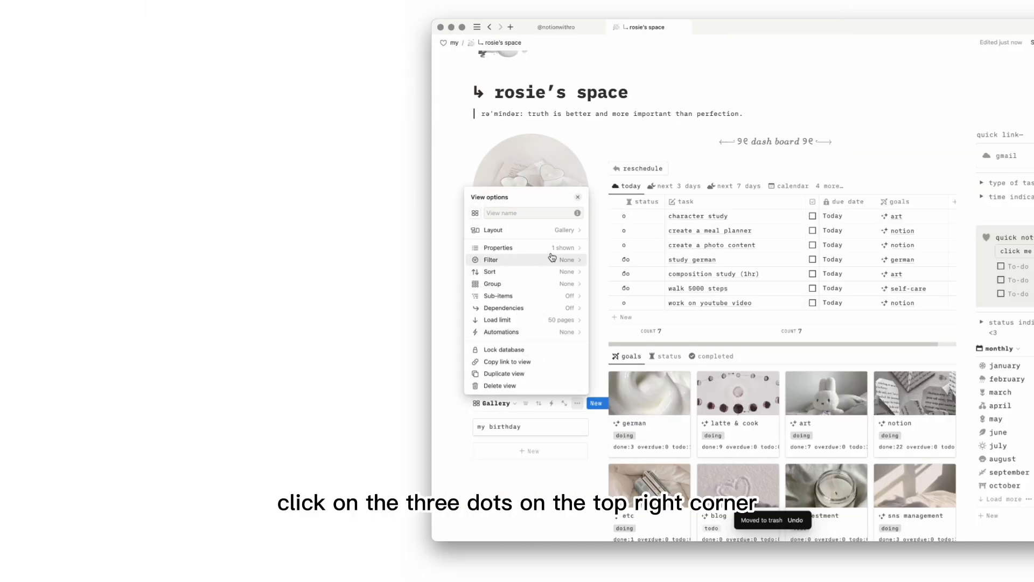
click(534, 242)
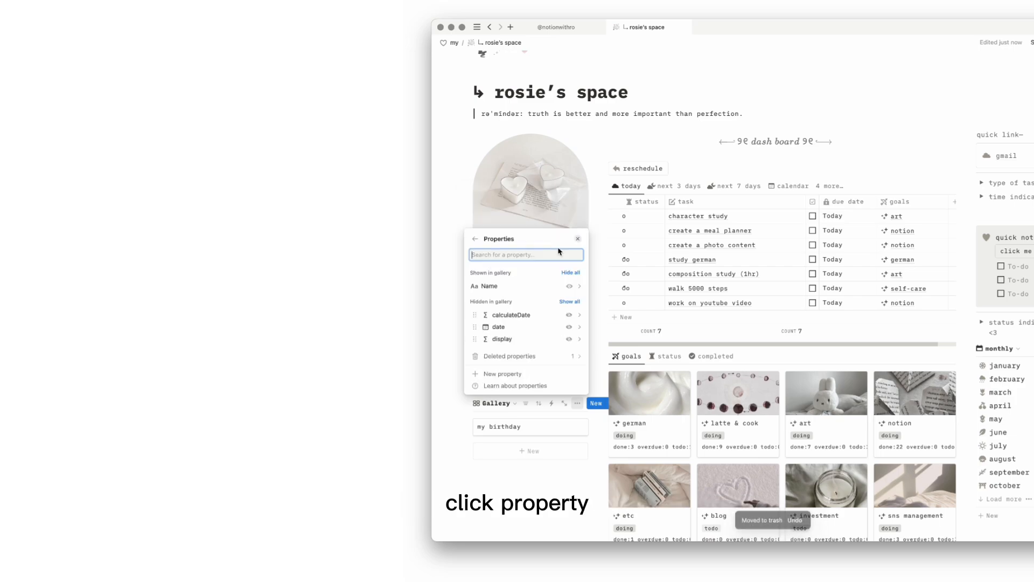
click(569, 339)
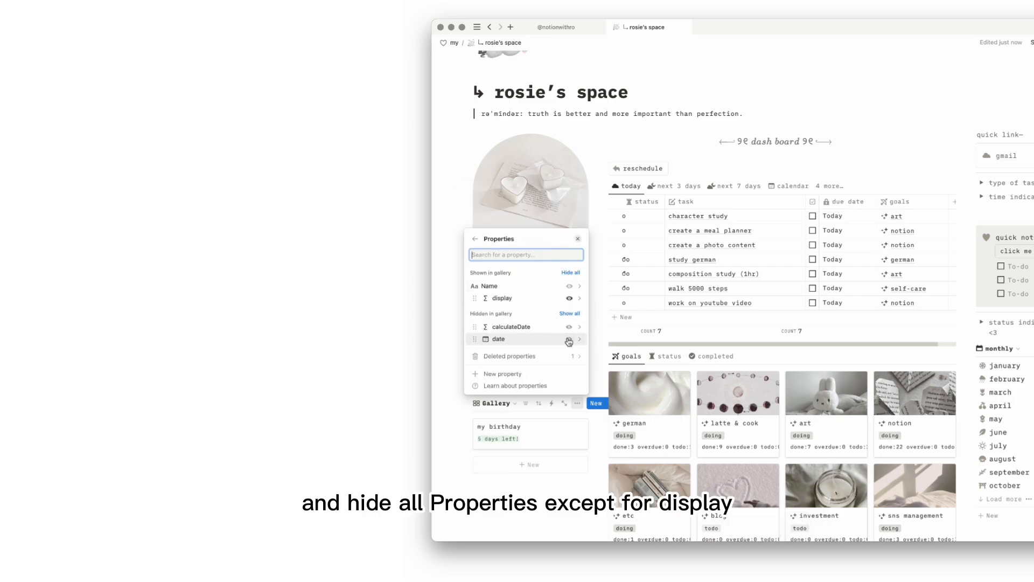
click(550, 487)
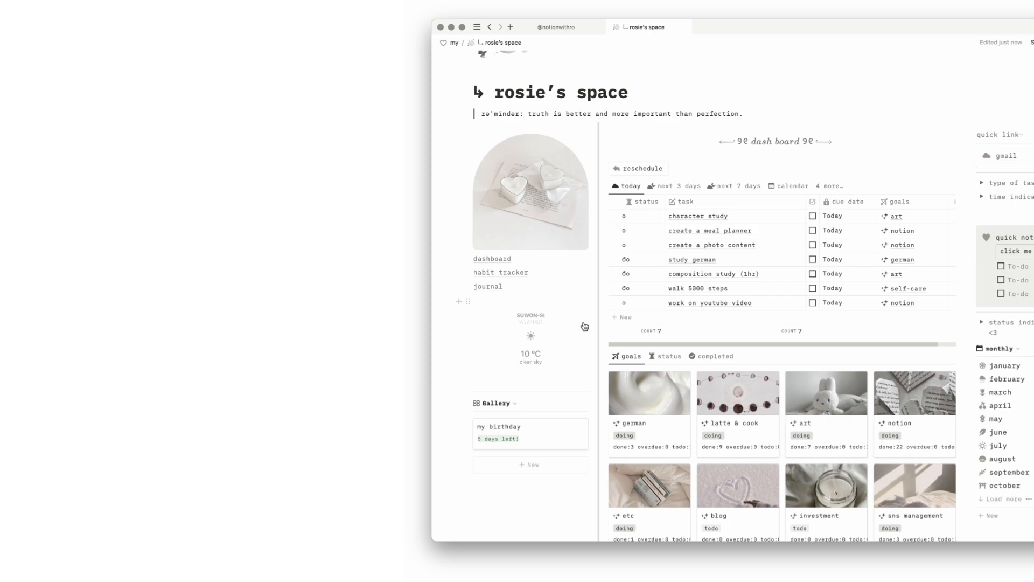
drag(584, 327, 580, 321)
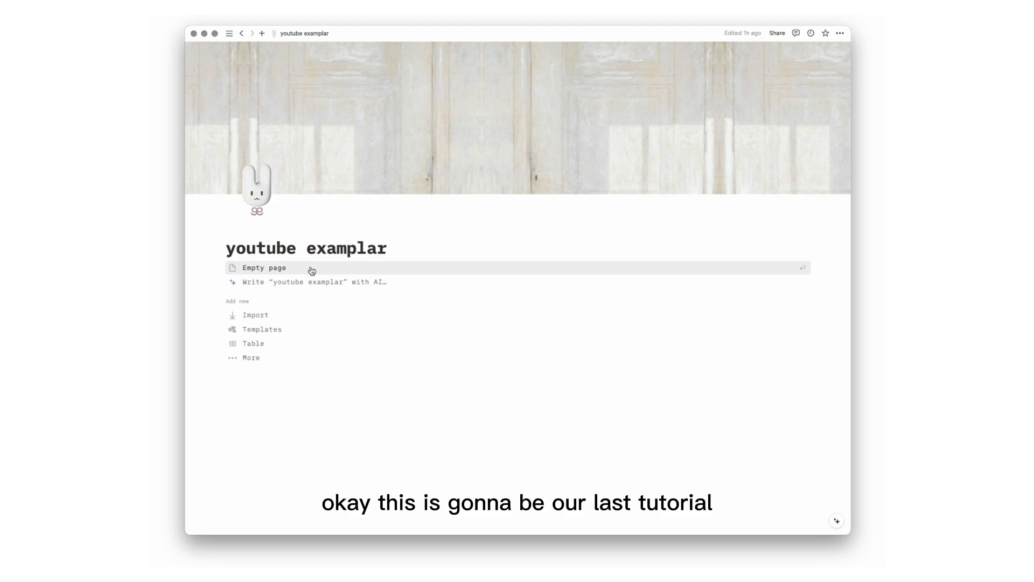
Start the youtube examplar page as an empty page and insert an inline database
click(310, 268)
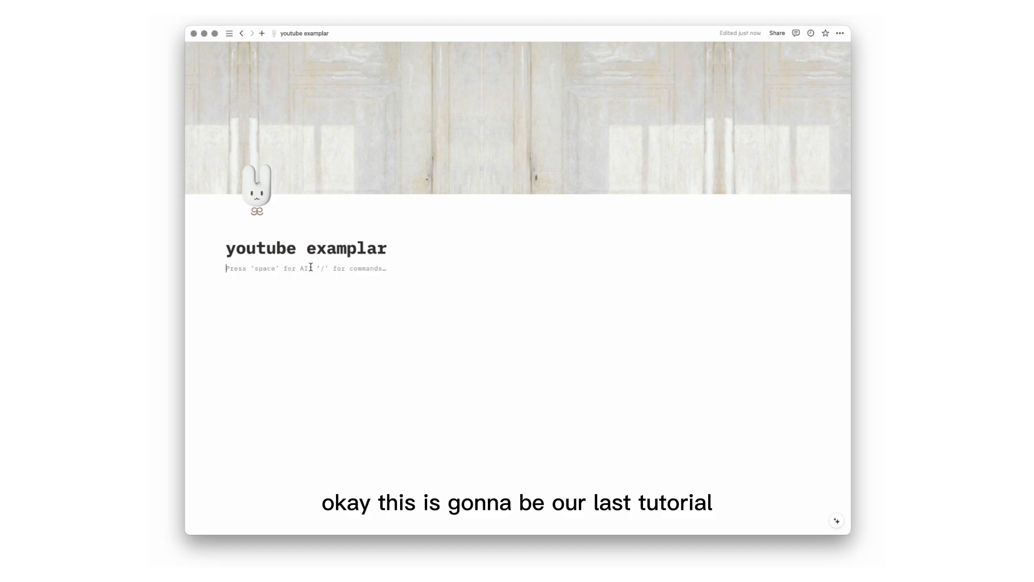
text(/datab)
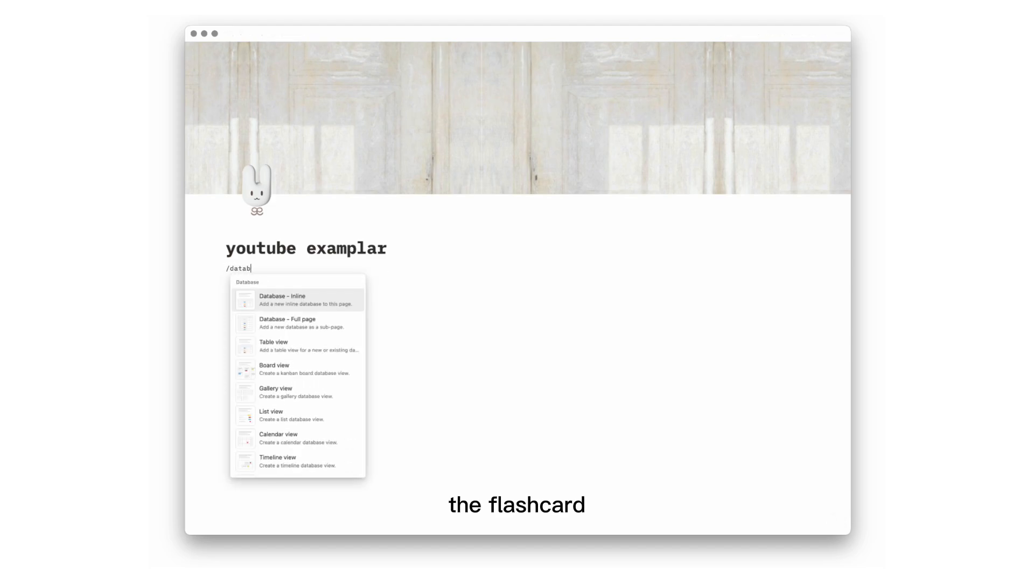
text(ase)
click(280, 301)
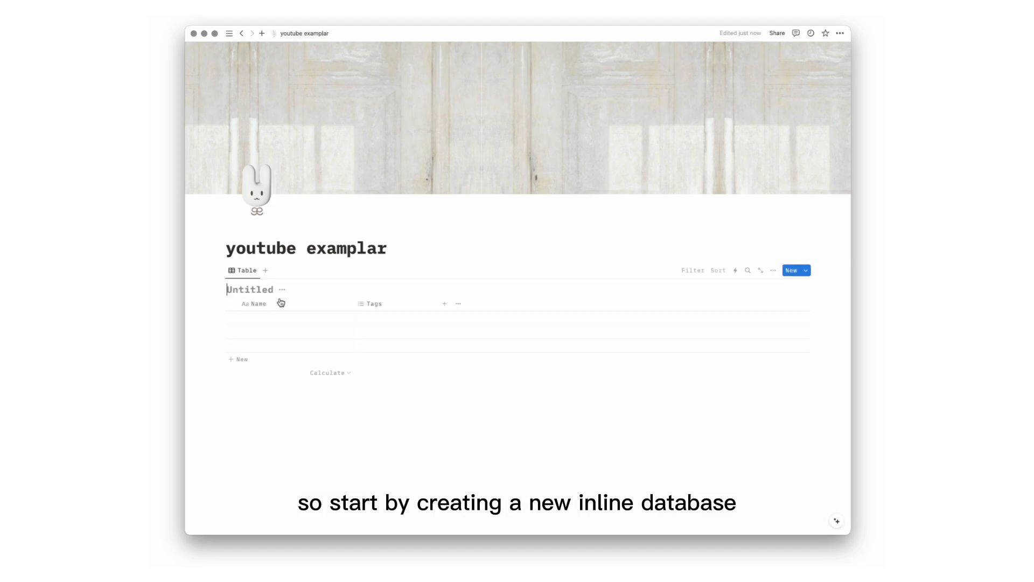
Name the new database "study flashcard" and hide its title
text(study fl)
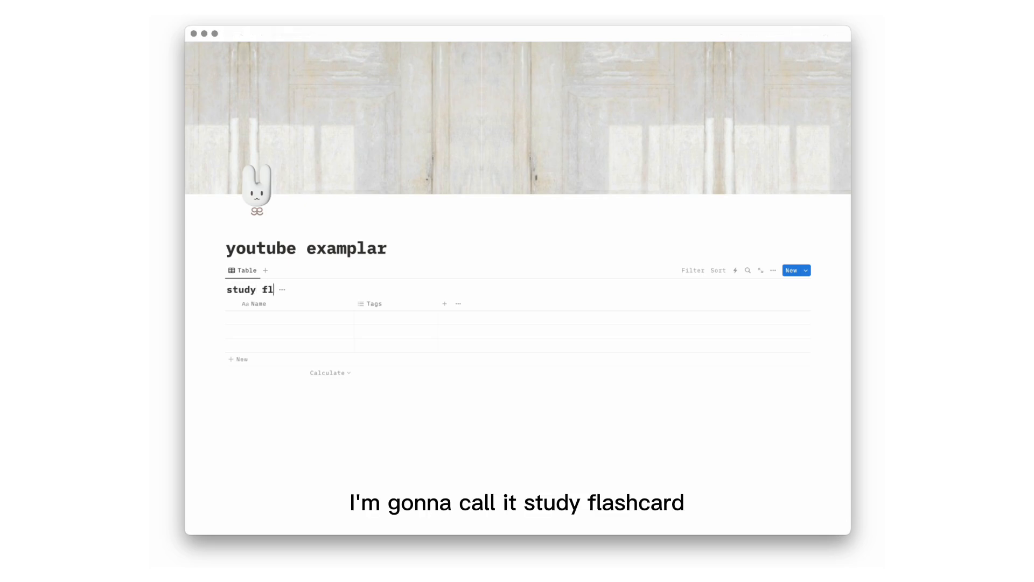
text(ashcard)
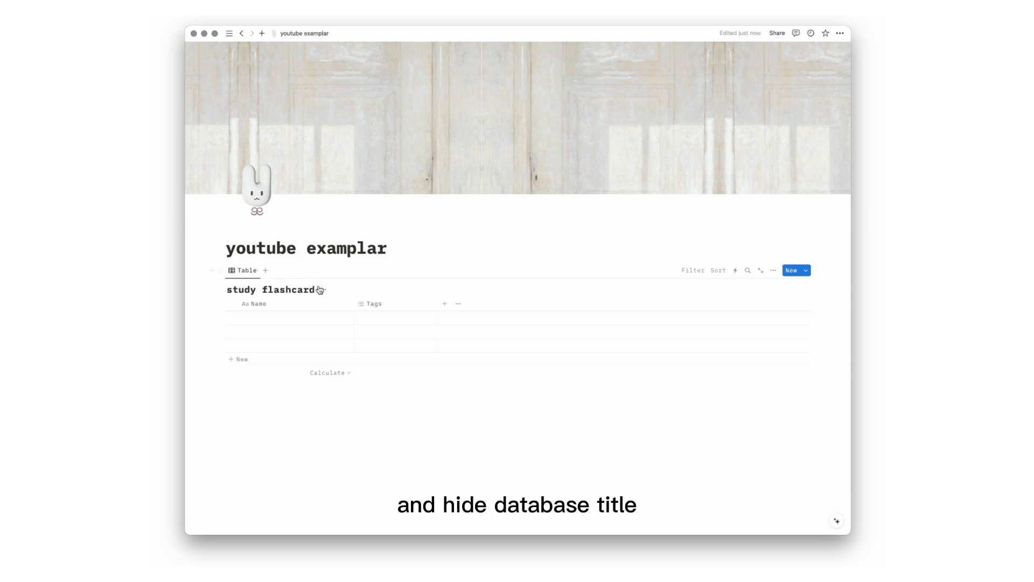
click(323, 289)
click(325, 333)
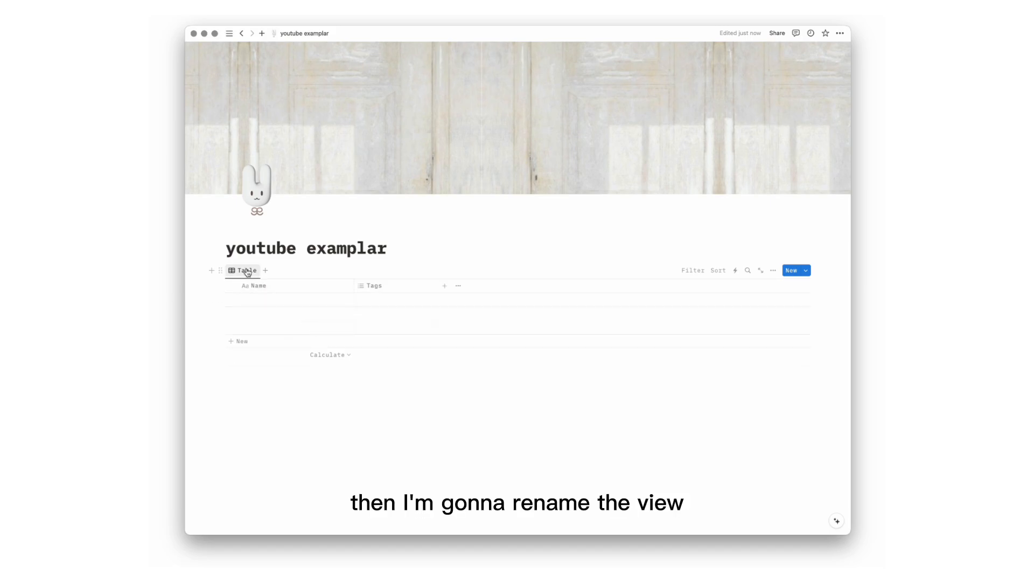
Rename the database's table view to "flashcard" and close the view options
click(256, 274)
click(249, 298)
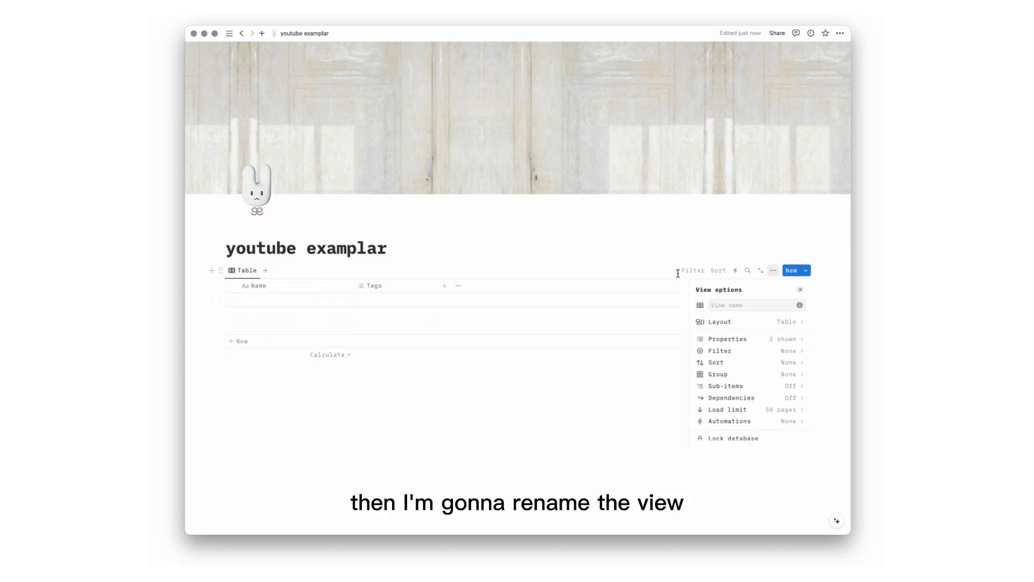
click(746, 303)
text(flas)
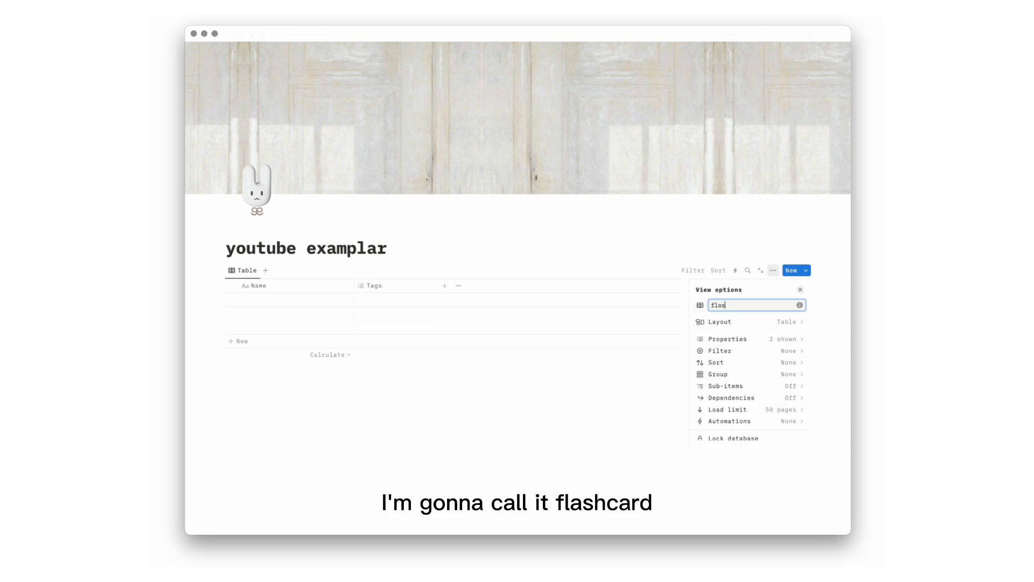
text(hcar)
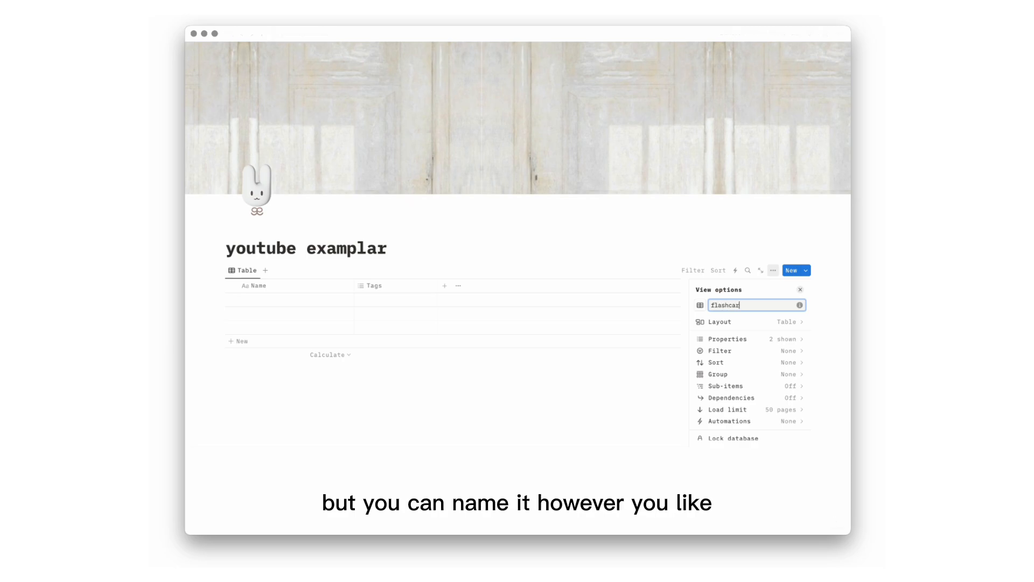
text(d)
click(533, 410)
Rename the title property to "note" and delete the Tags property
click(327, 291)
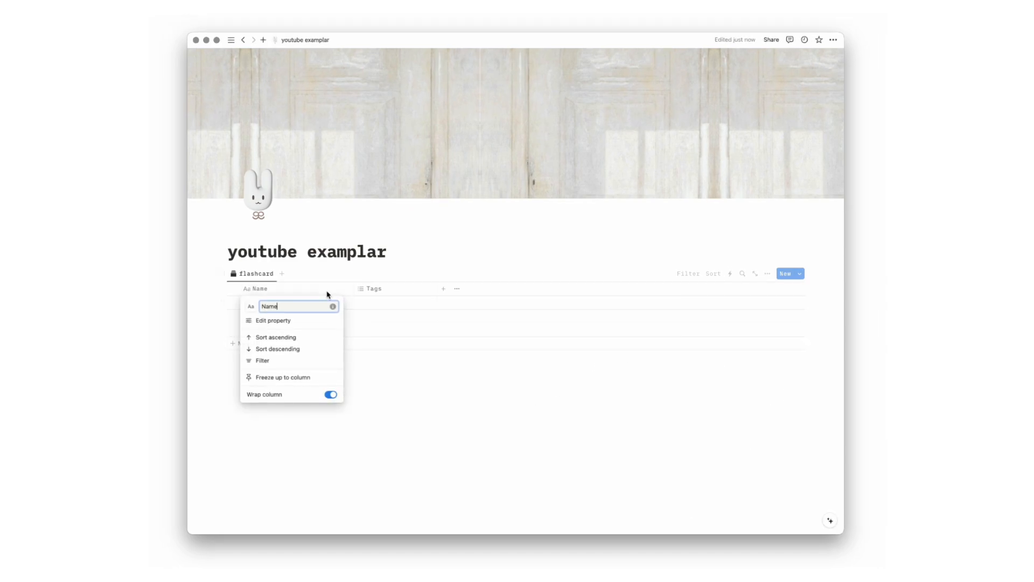
text(note)
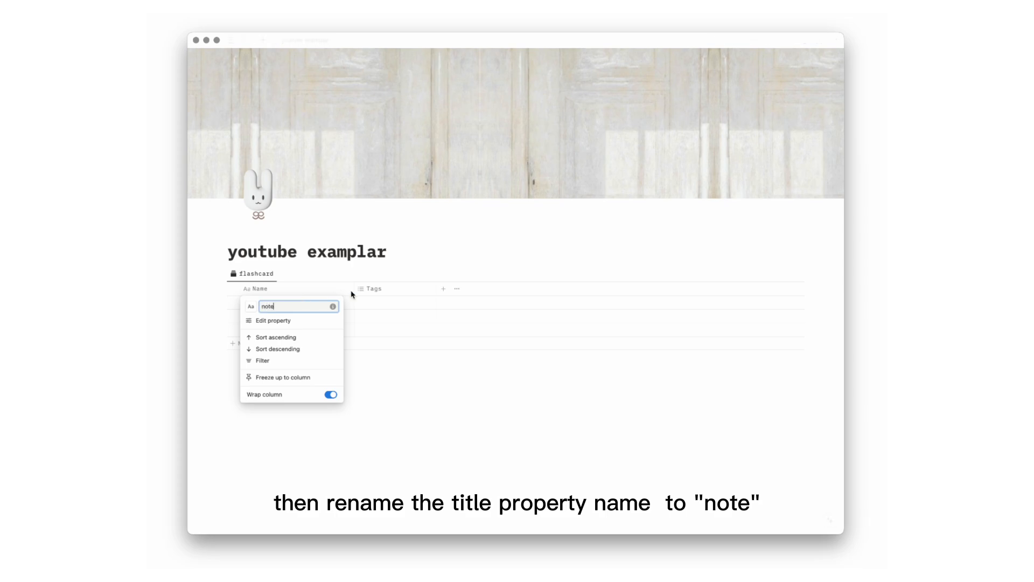
key(Return)
click(376, 290)
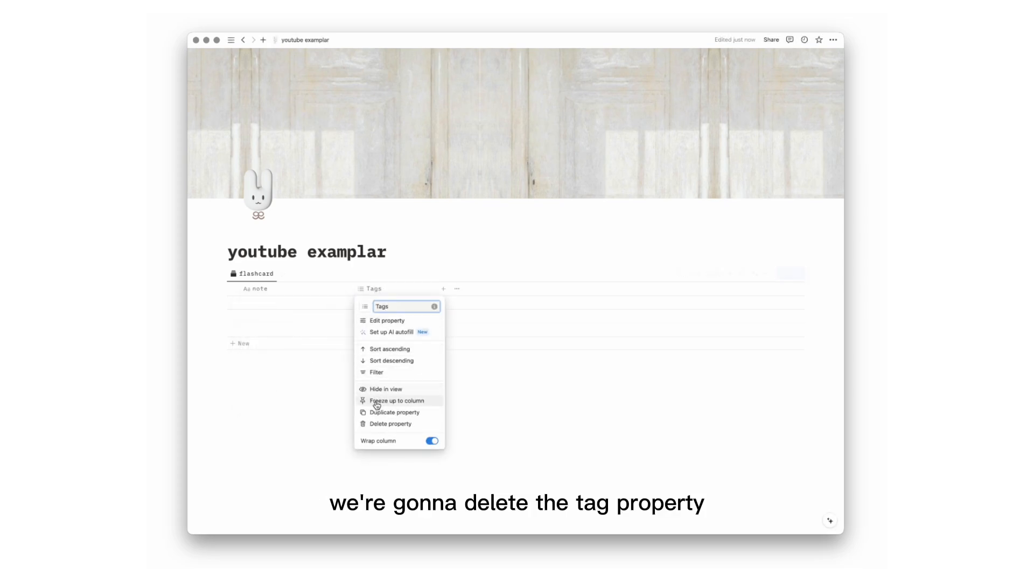
click(379, 423)
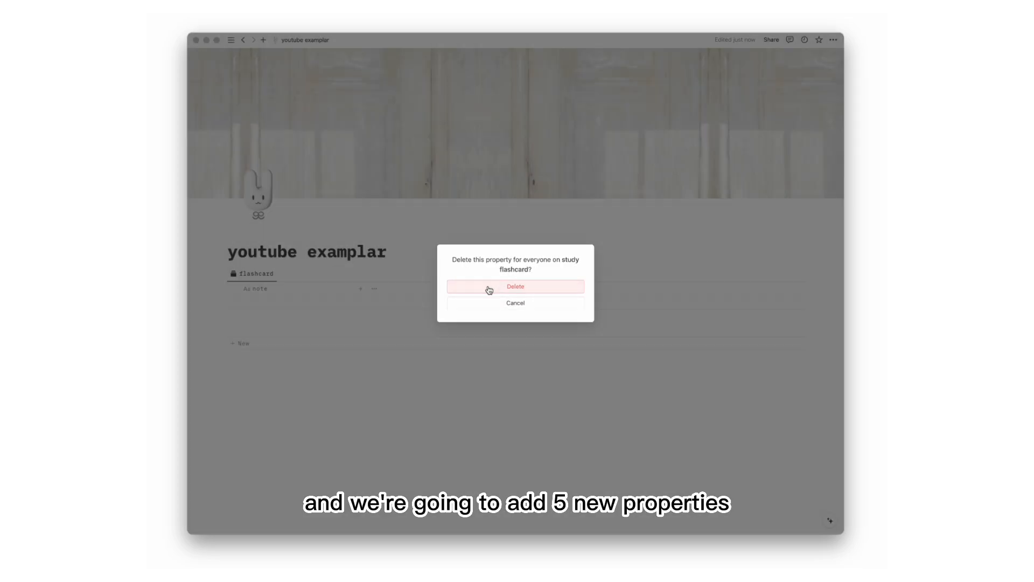
click(488, 289)
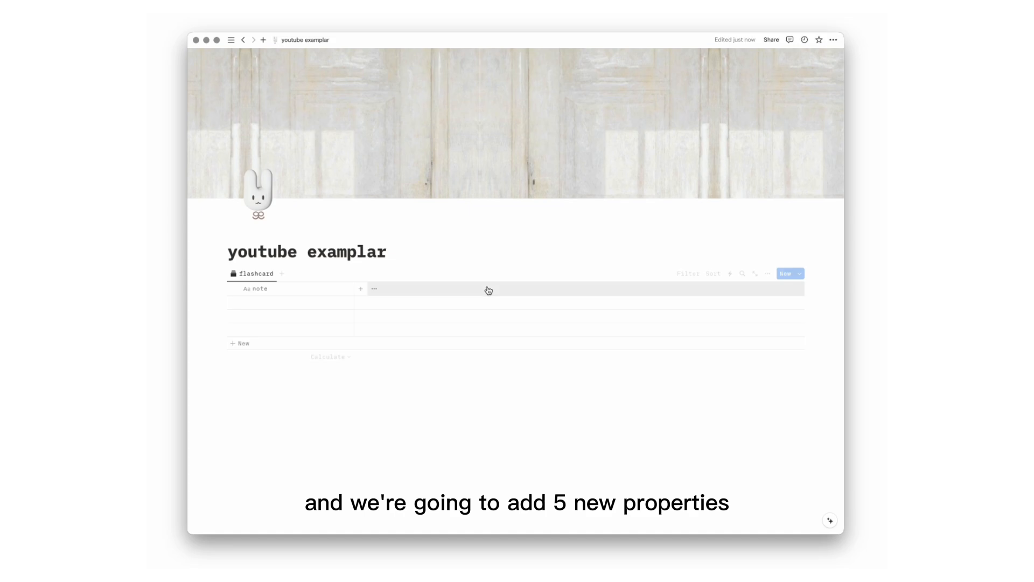
Add a text property named "input" to the study flashcard database
click(360, 290)
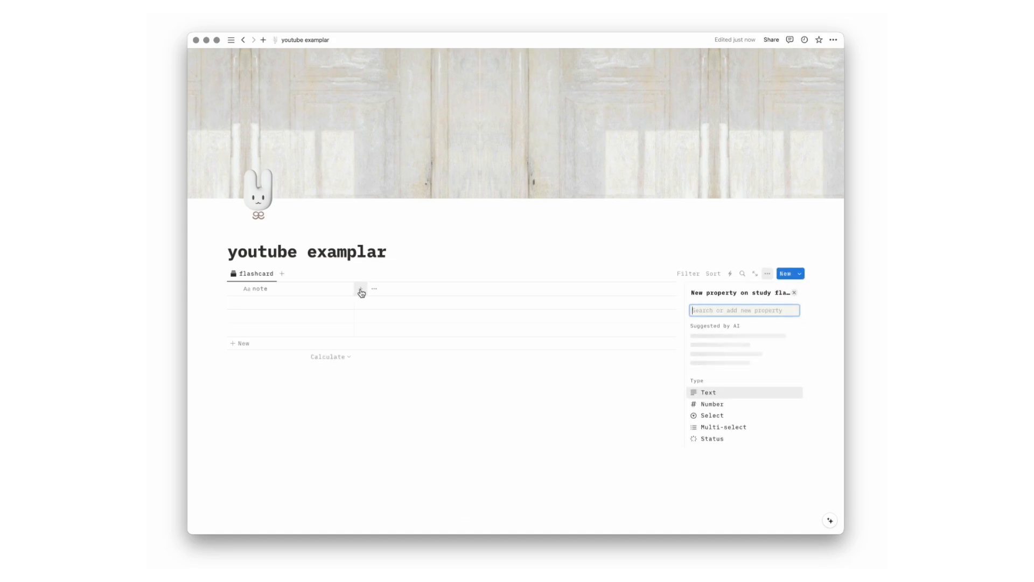
click(703, 393)
text(in)
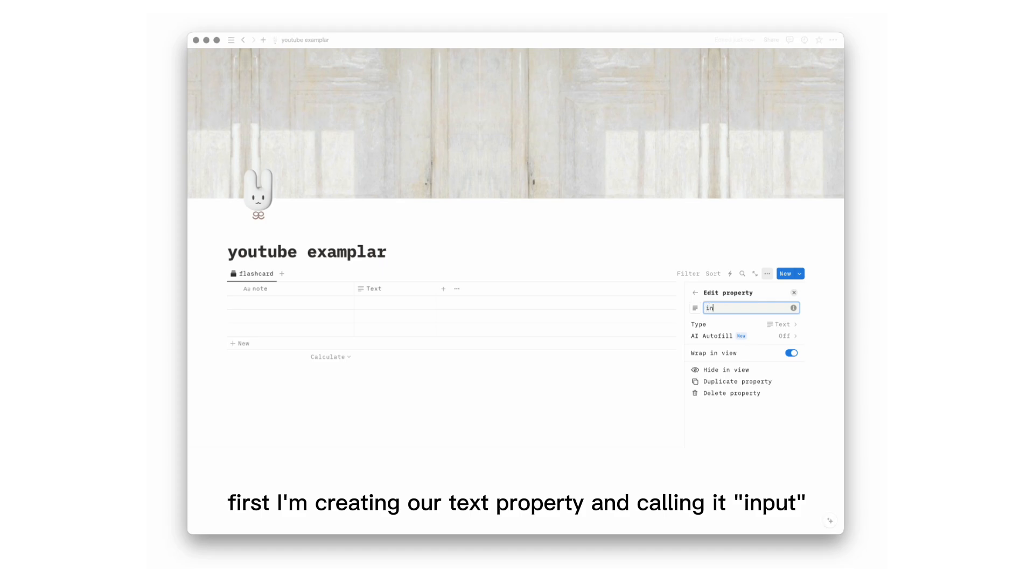
text(put)
key(Return)
Add a checkbox property named "reveal" and narrow its column to the width of the checkbox
click(443, 289)
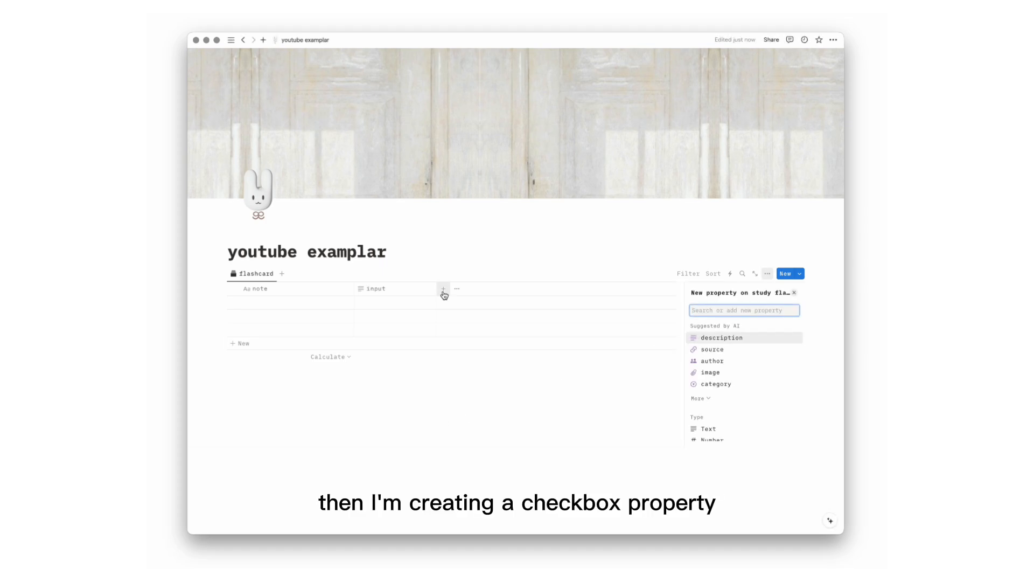
text(che)
click(716, 337)
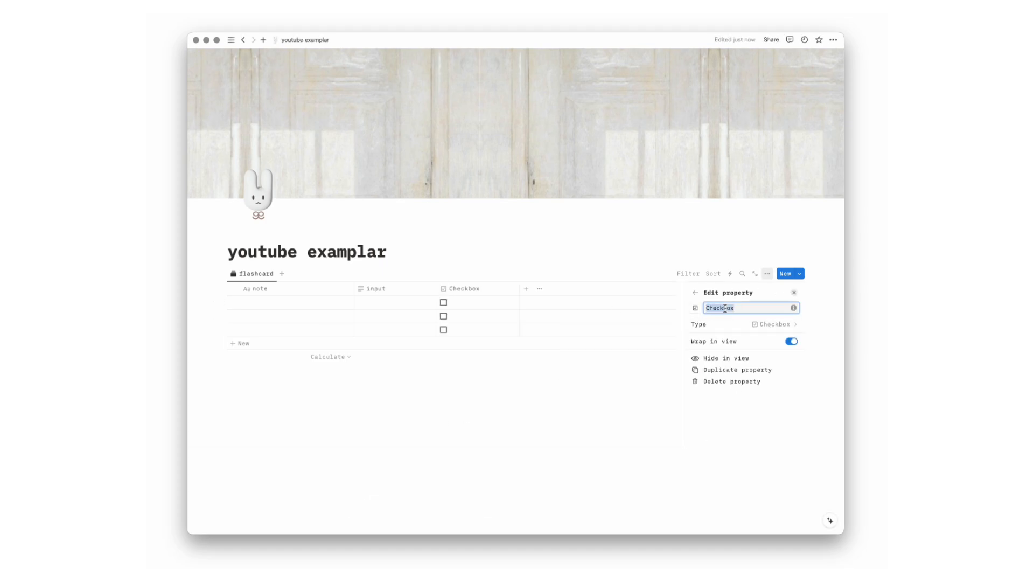
text(reveal)
key(Return)
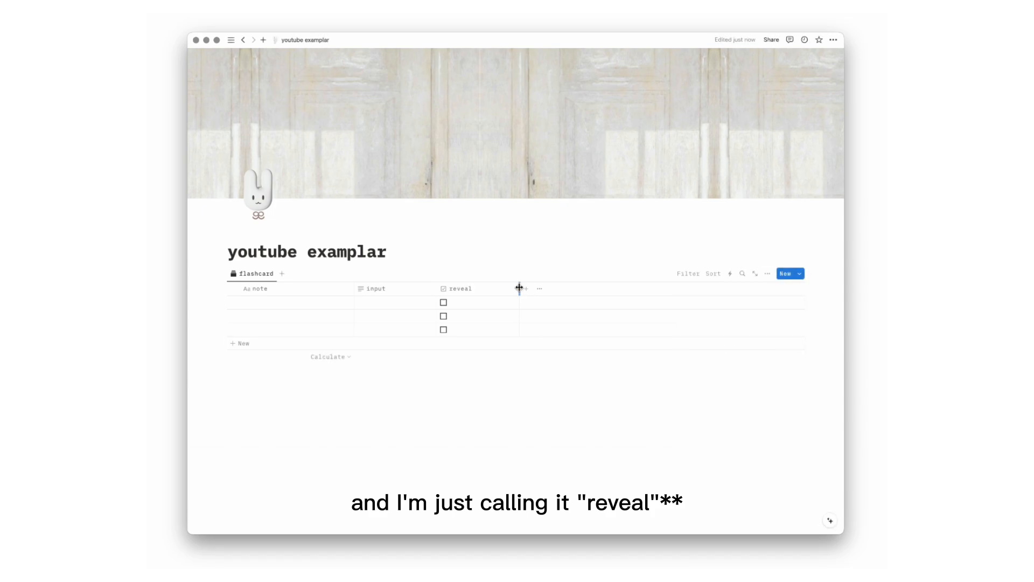
drag(519, 286, 450, 292)
Add a text property named "english" after the checkbox column
click(456, 291)
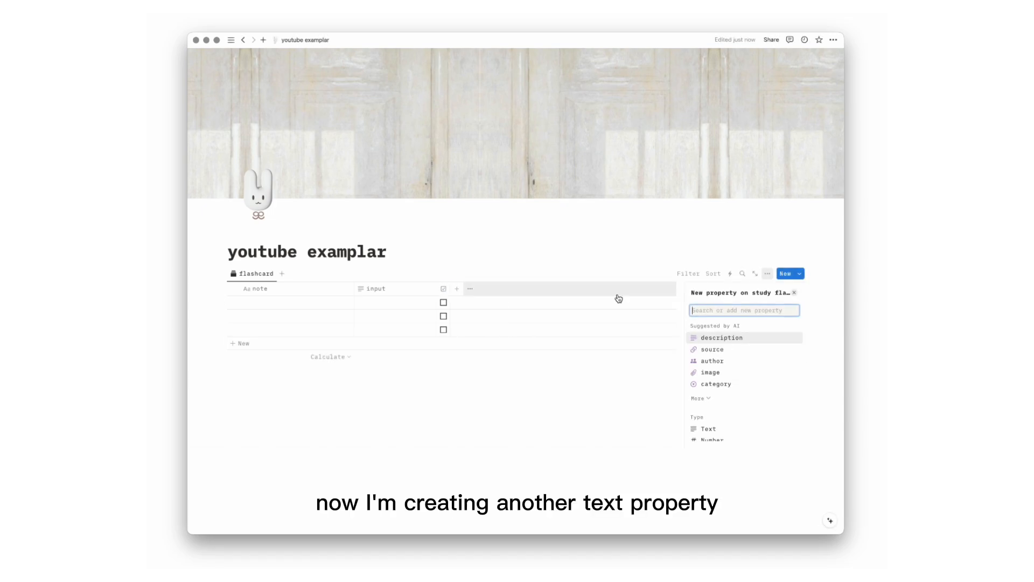
text(te)
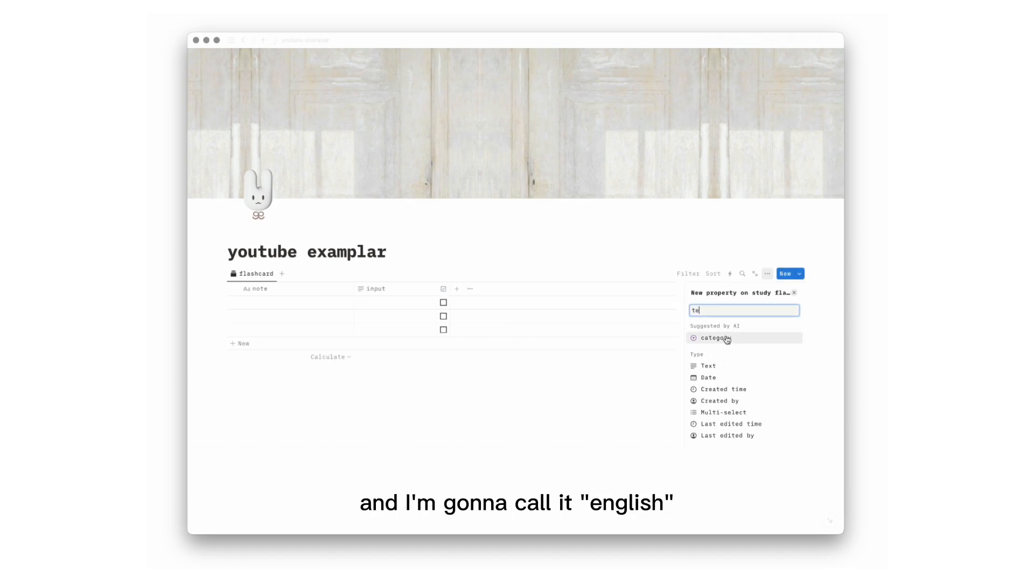
click(722, 364)
text(english)
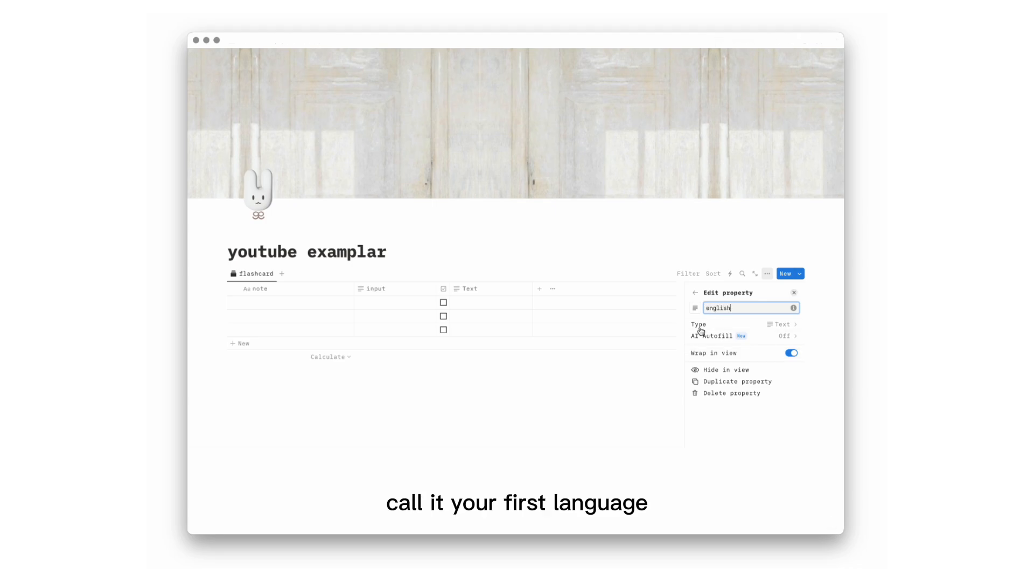
click(625, 395)
Add a text property named "german" after the english column
click(540, 289)
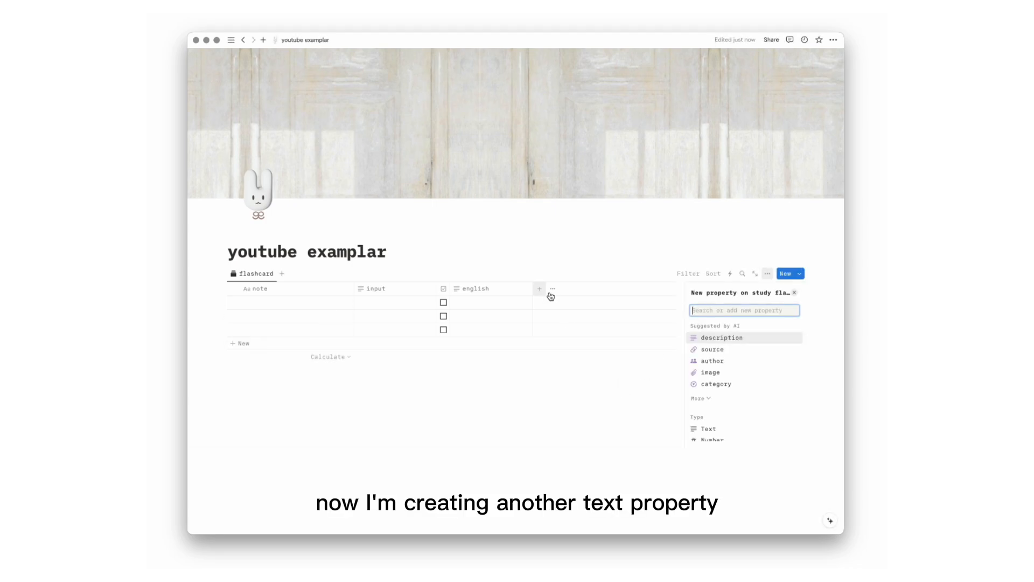
text(text)
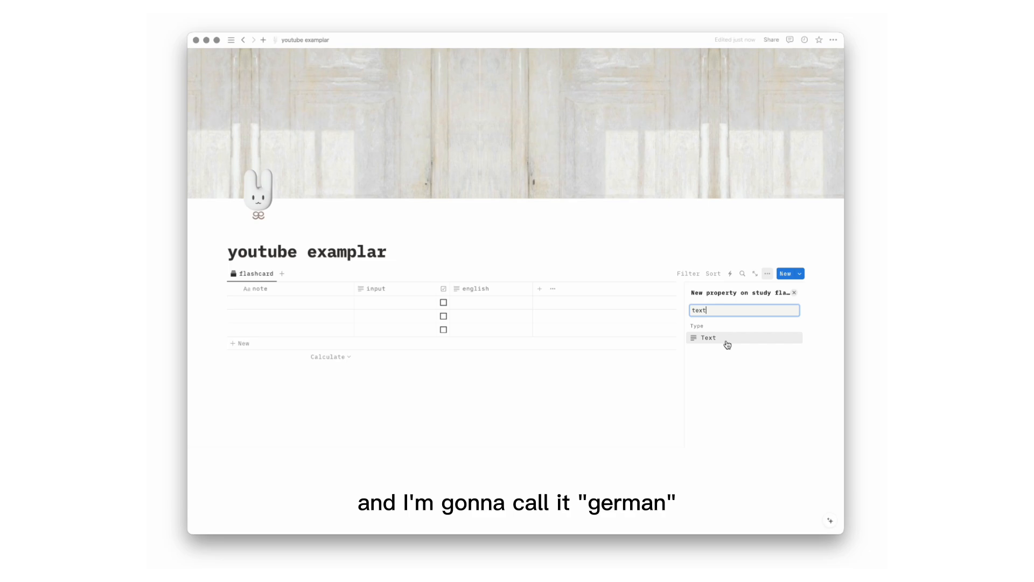
click(727, 336)
double_click(733, 307)
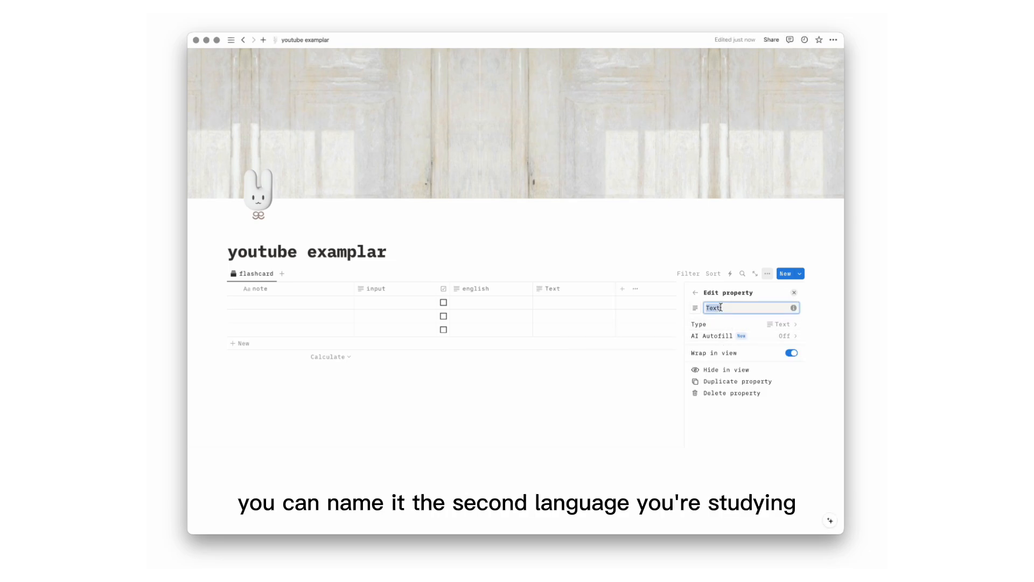
text(german)
click(639, 373)
Add a formula property named "flashcard" and reorder the columns so flashcard follows german and note comes last
click(622, 288)
text(for)
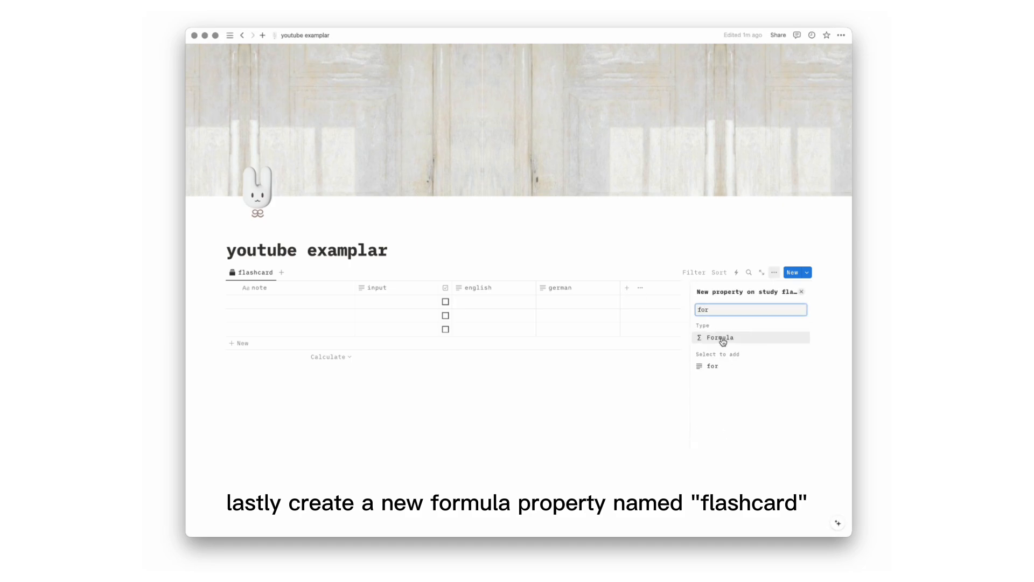
click(720, 349)
double_click(724, 307)
text(flashcard)
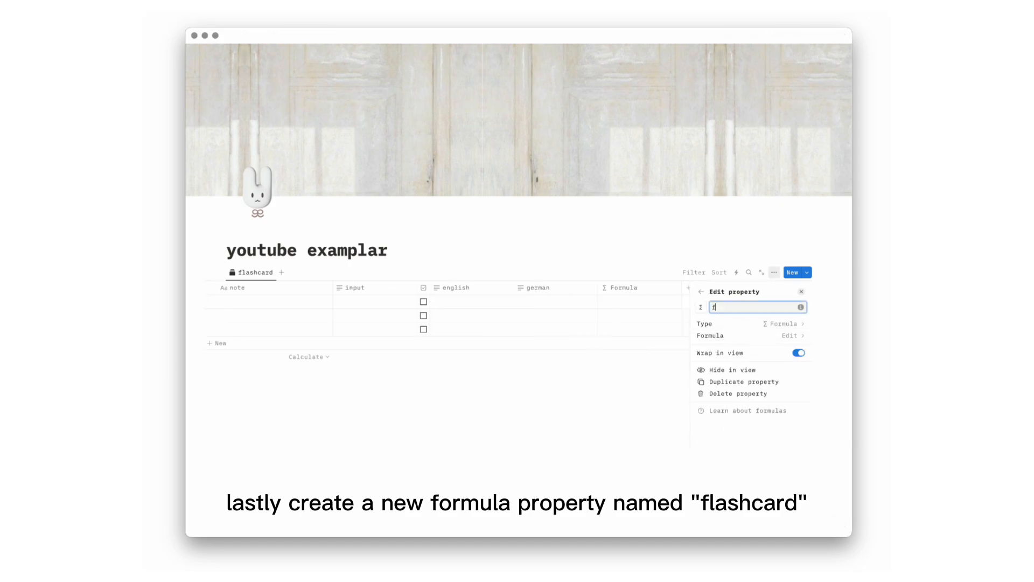
click(657, 371)
drag(258, 288, 542, 291)
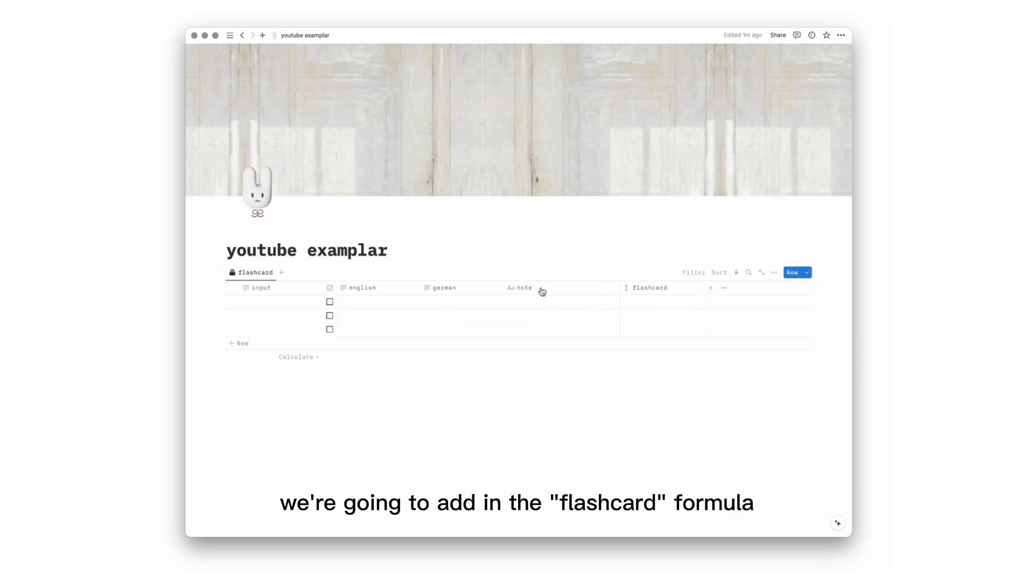
drag(646, 287, 532, 287)
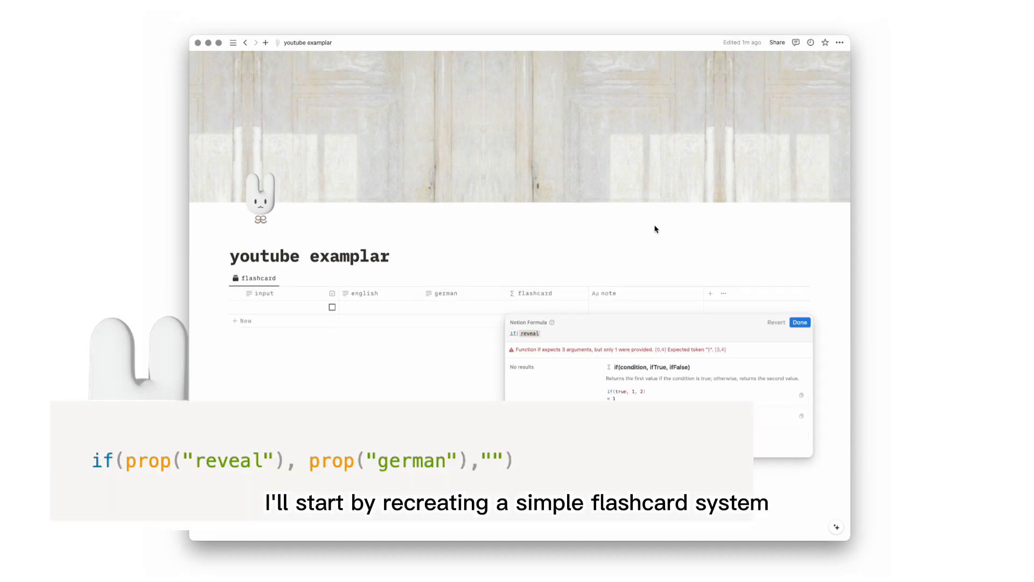
Write the flashcard formula if(reveal, german, "") so the translation appears when the checkbox is ticked
text(, )
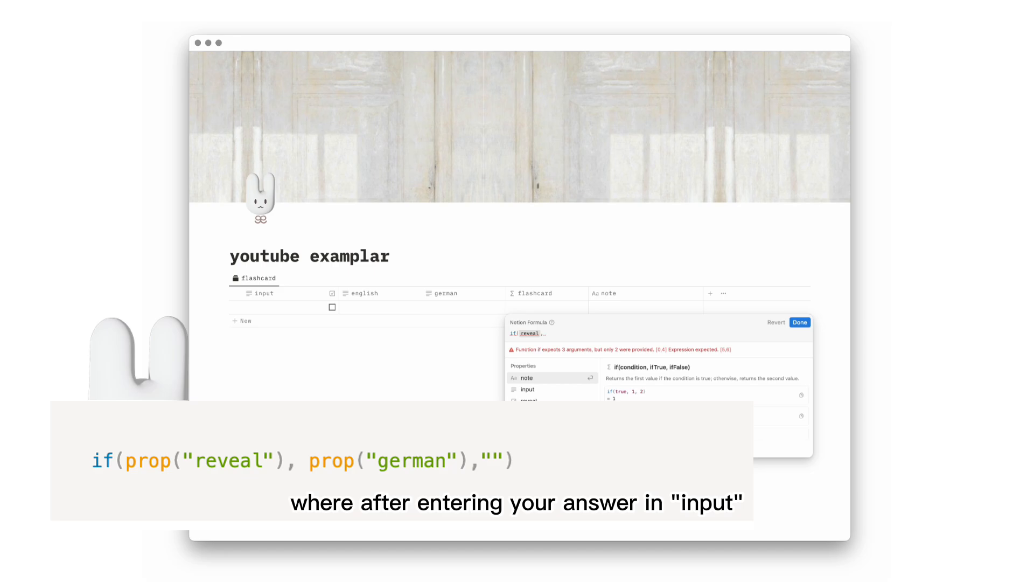
text(german)
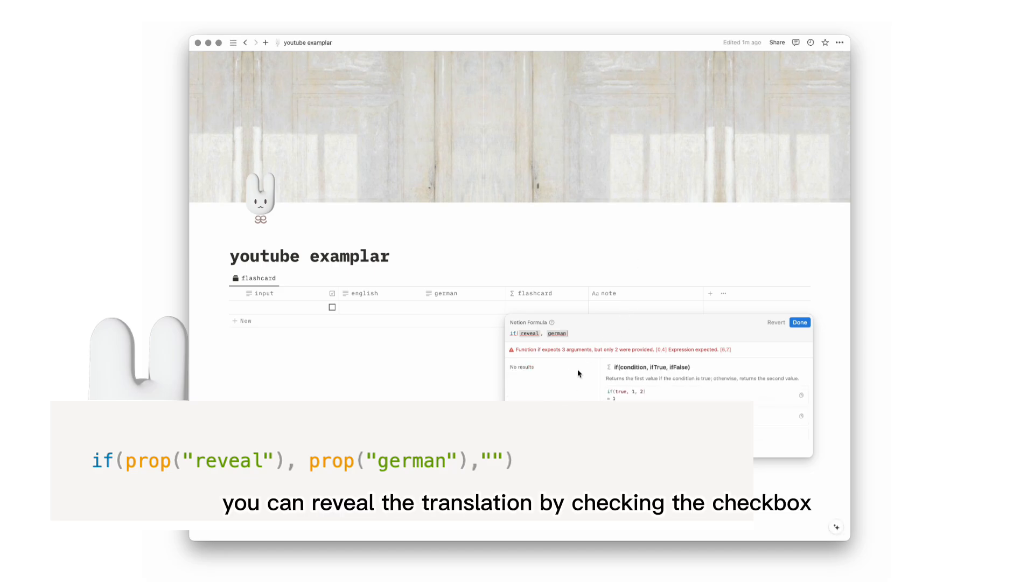
text(,""))
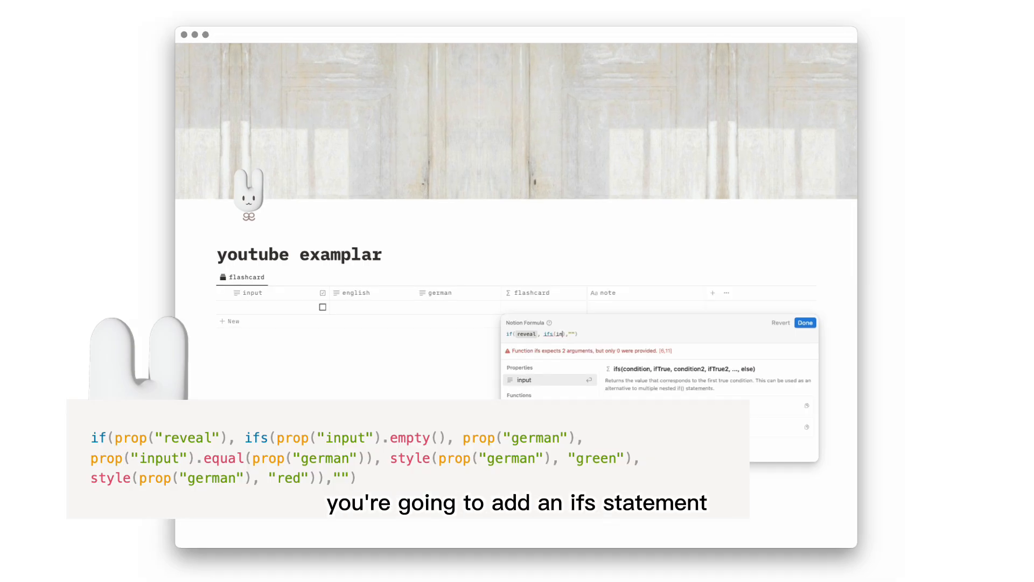
Replace the formula's german result with an ifs statement that returns german when input.empty() is true
text(t.empt)
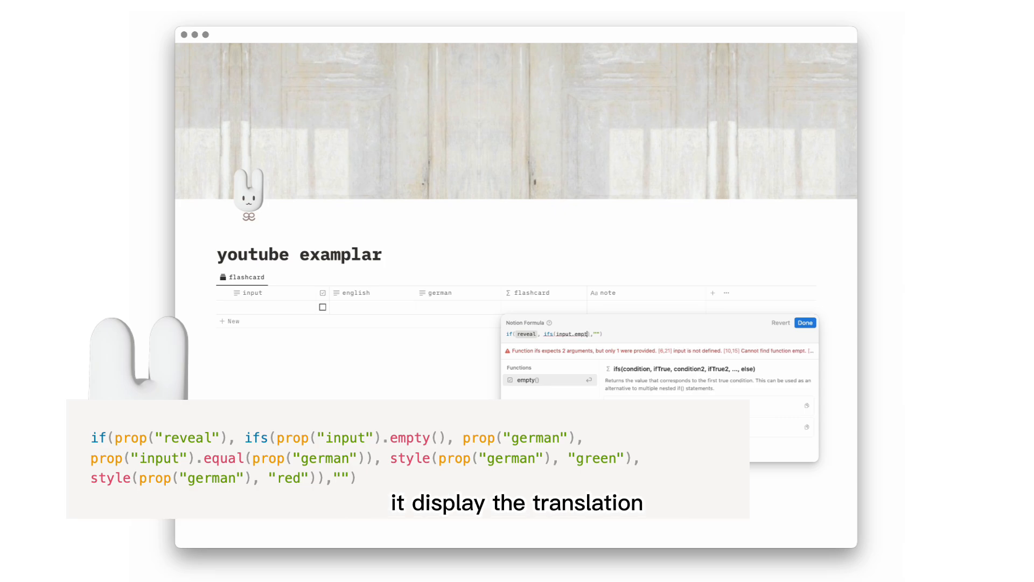
key(BackSpace)
text(())
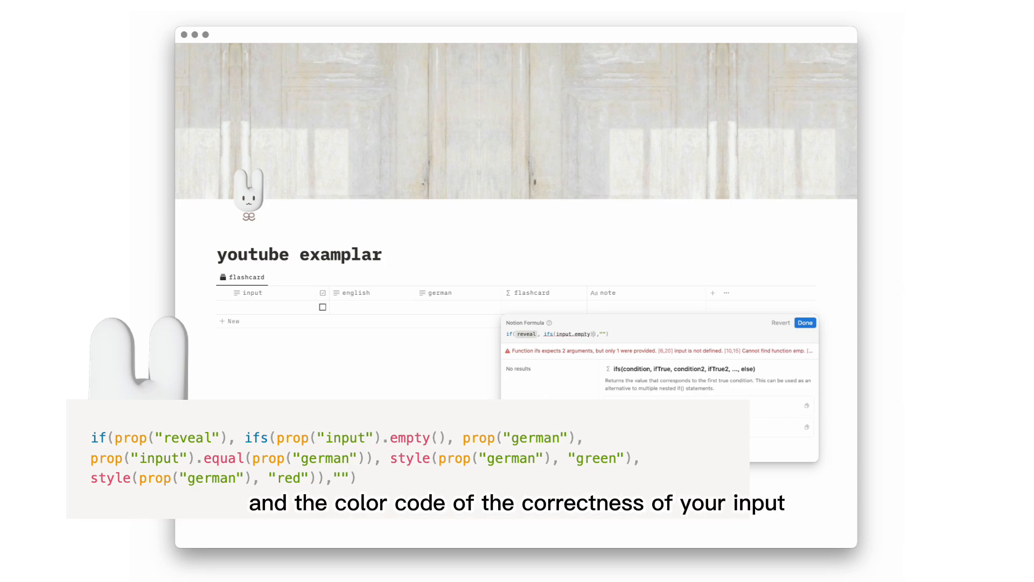
text())
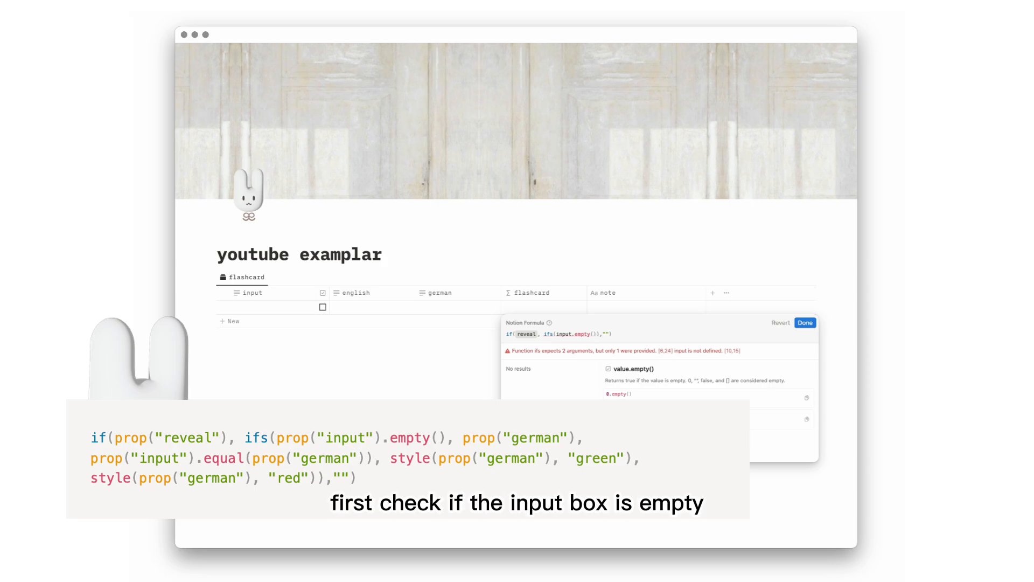
text(, german, inpu)
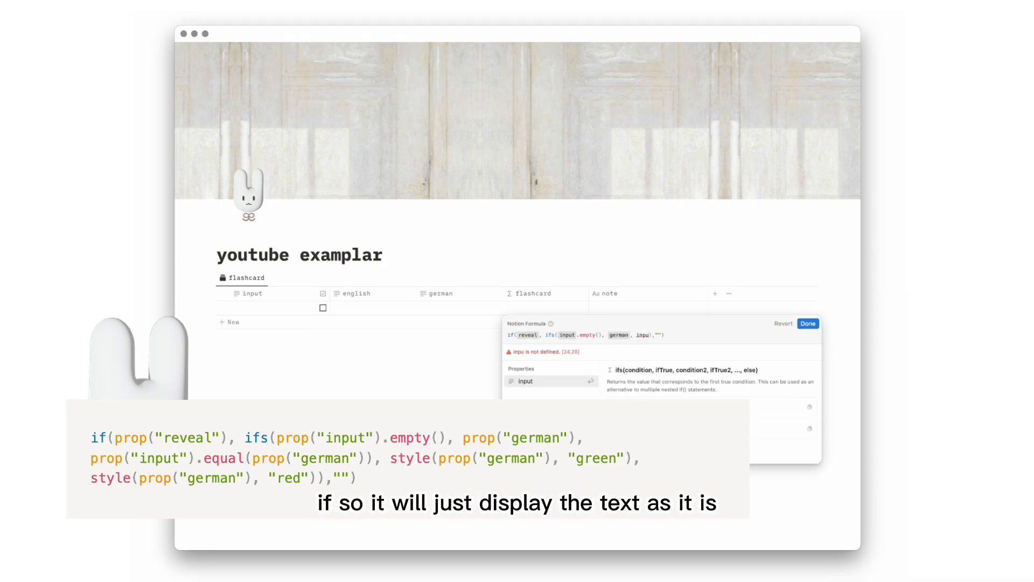
Add the condition input.equal(german) to the ifs statement, returning style(german, "green")
text(t)
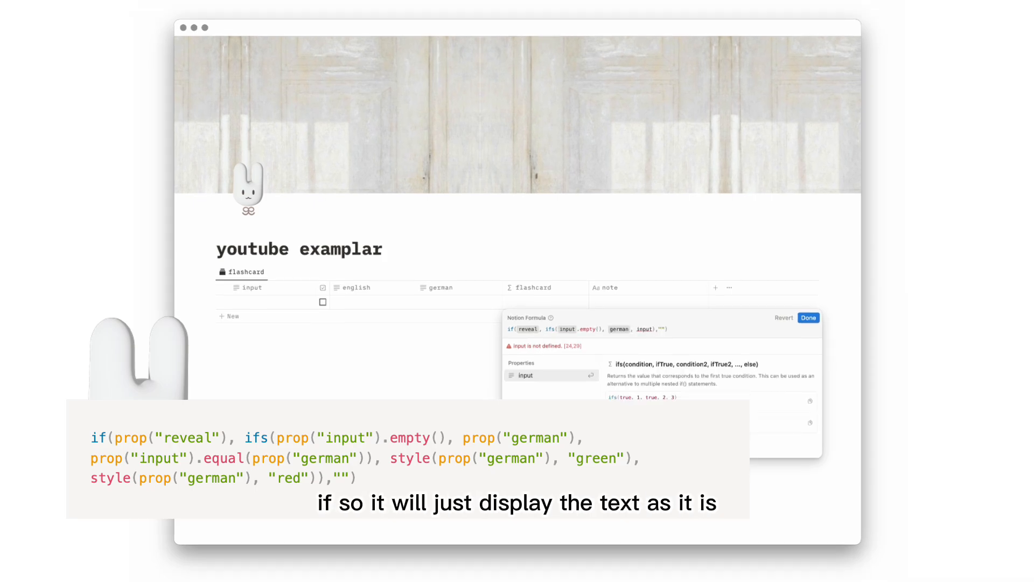
click(568, 376)
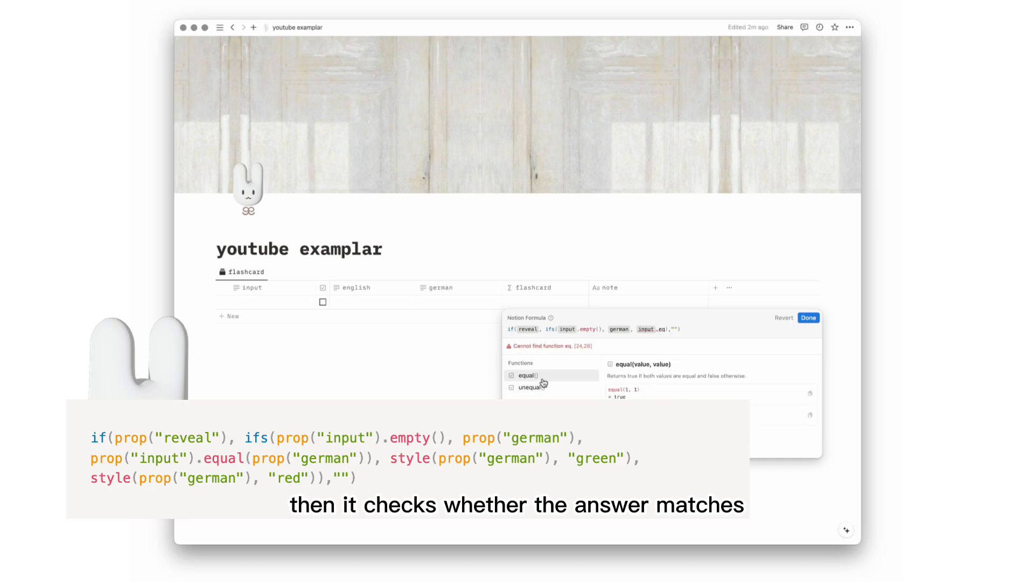
click(540, 377)
text(german),)
click(561, 375)
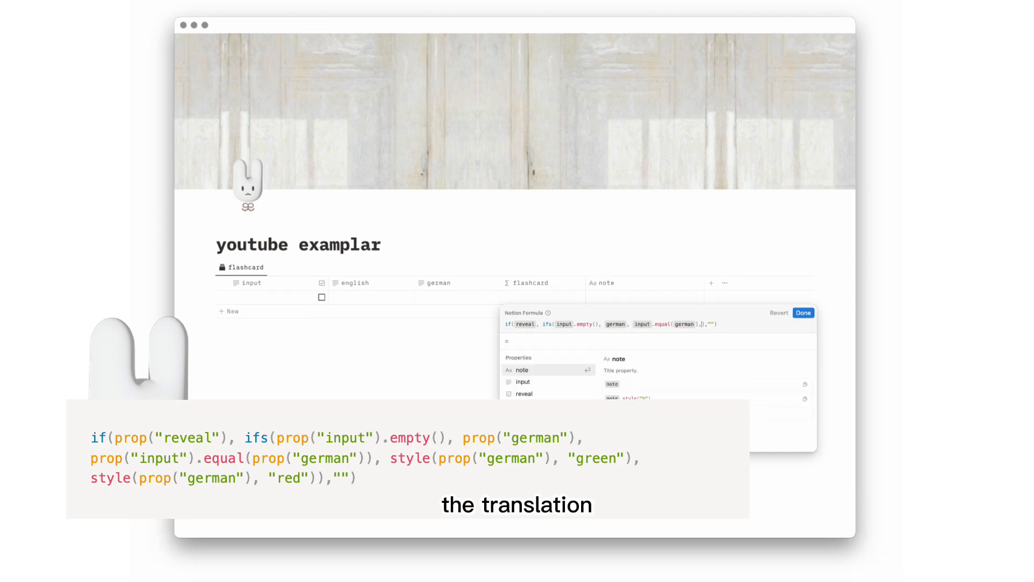
text(ge)
click(533, 379)
text(, "green"))
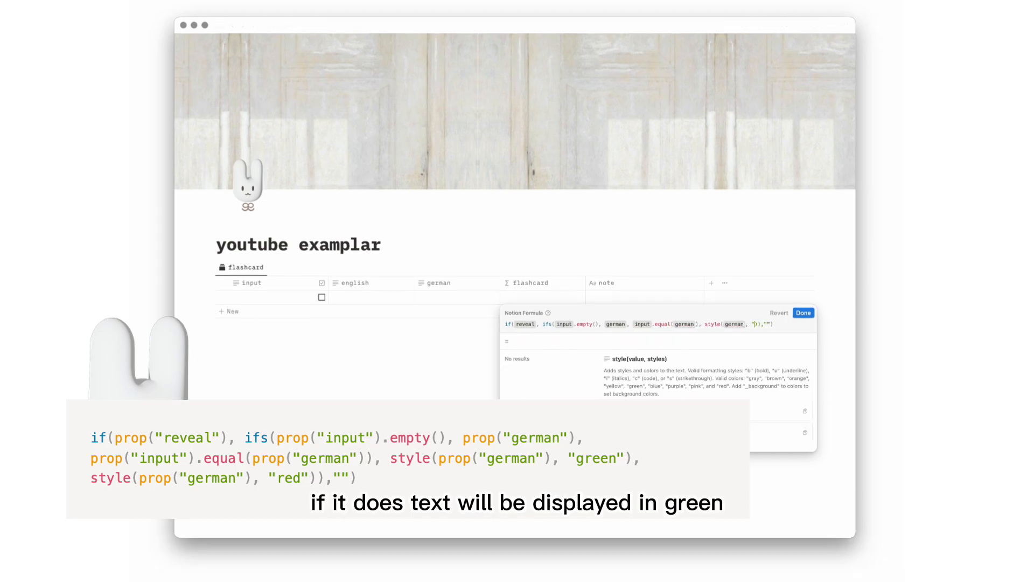
text(,)
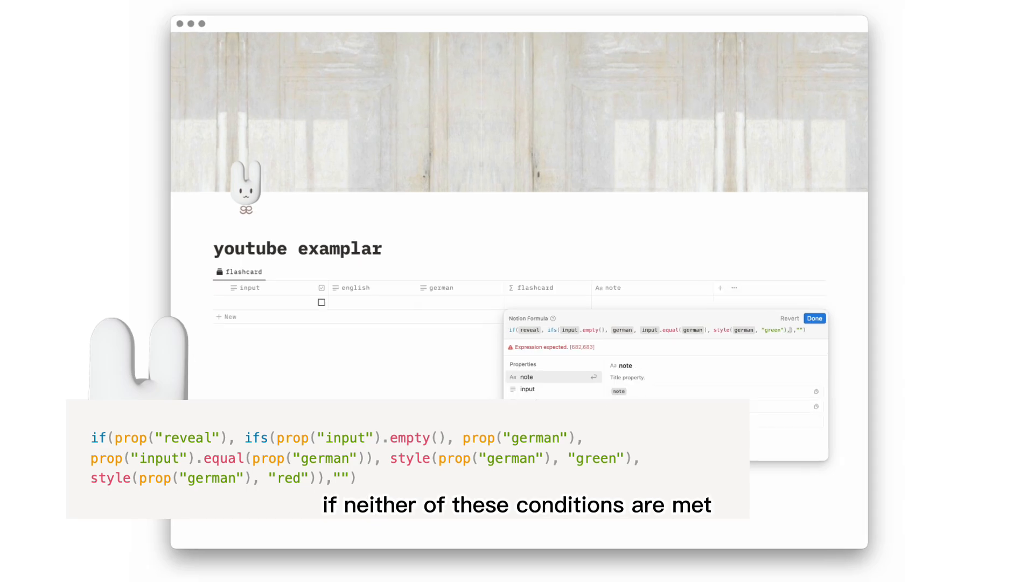
Complete the flashcard formula with style(german, "red") as the ifs fallback result and save it
text( style(ger)
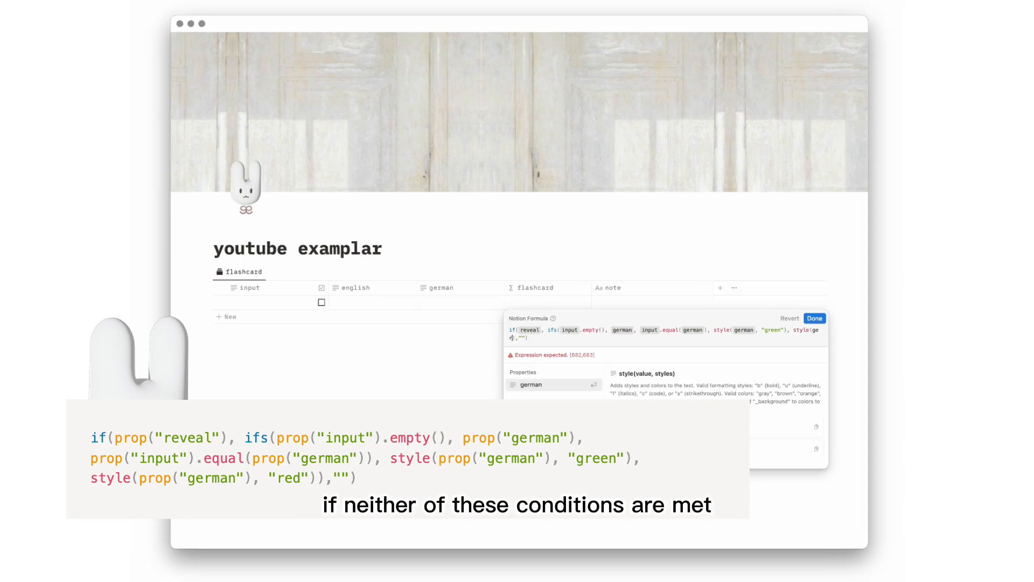
text(man,)
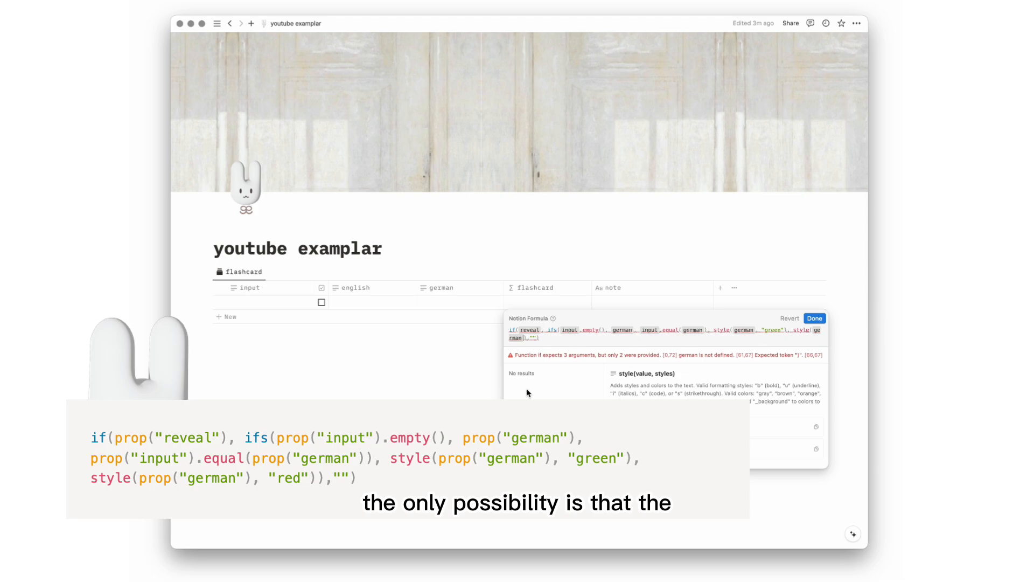
text( "red")
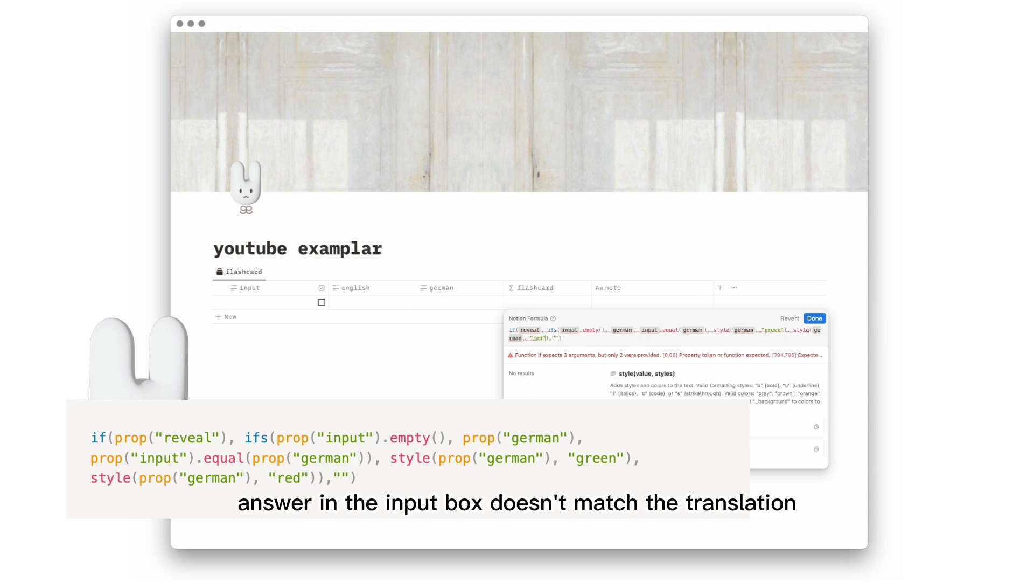
text())
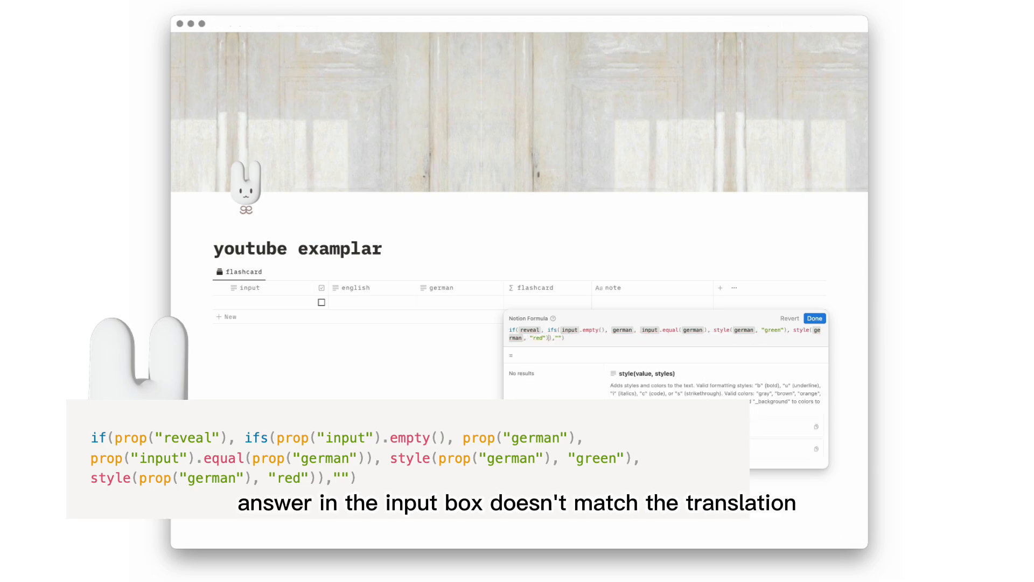
click(814, 318)
Fill the first flashcard row with "Good morning!" as english and "Guten Morgen!" as german
click(366, 308)
text(Good mo)
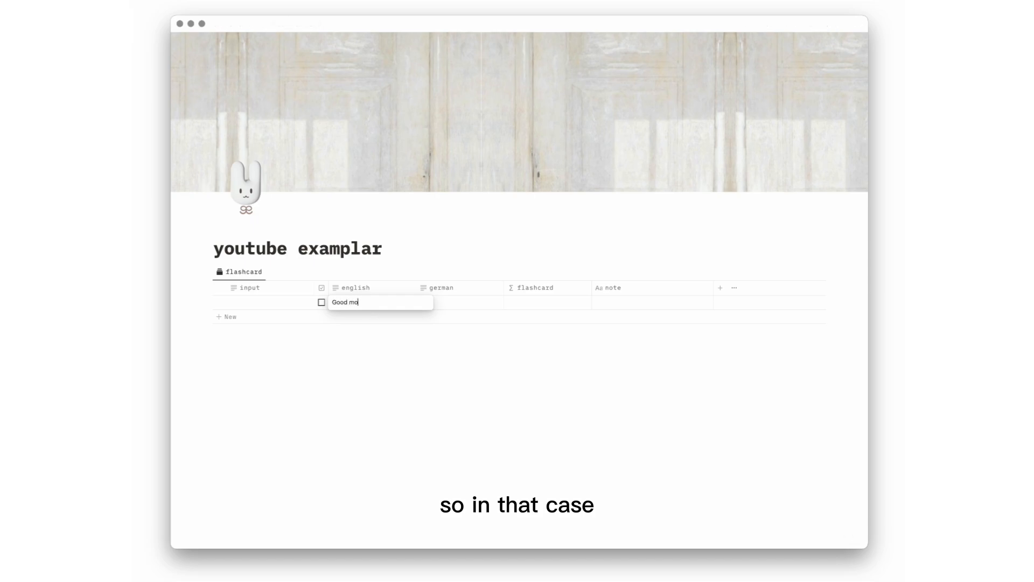
text(rning!)
key(Tab)
text(Gu)
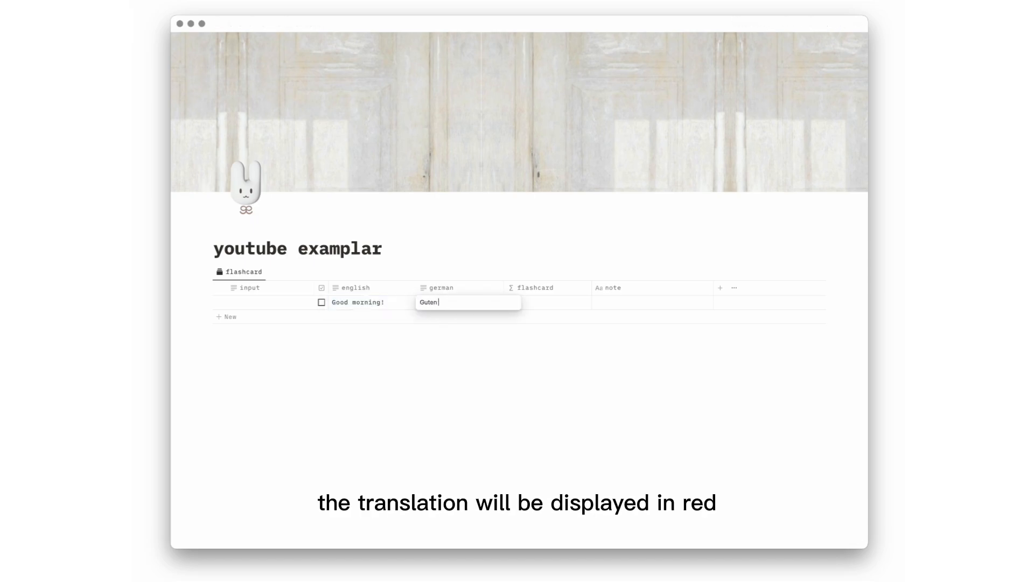
text(en!)
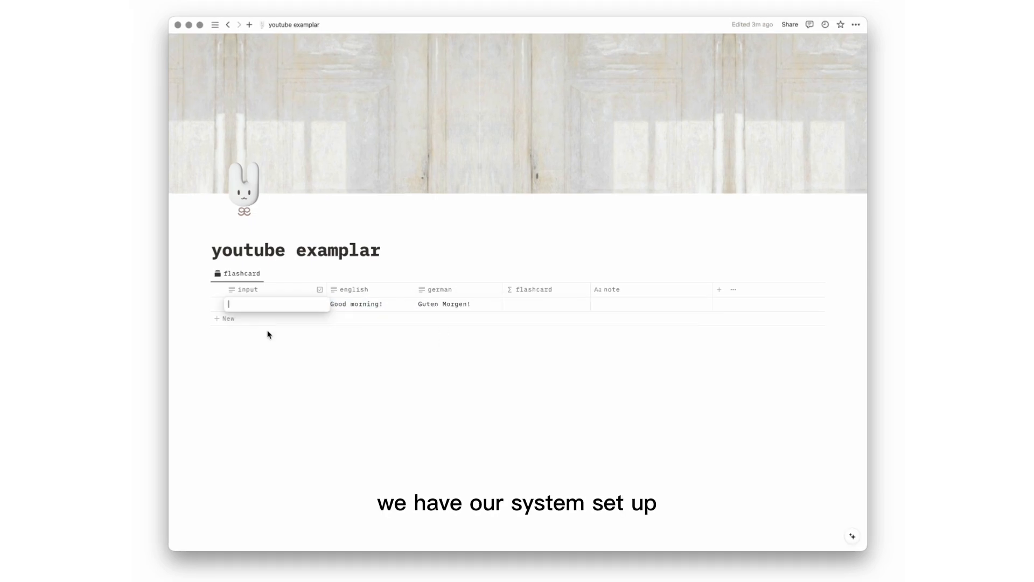
Test the reveal checkbox of the "Good morning!" row with its input left empty, switching it on and off
click(267, 332)
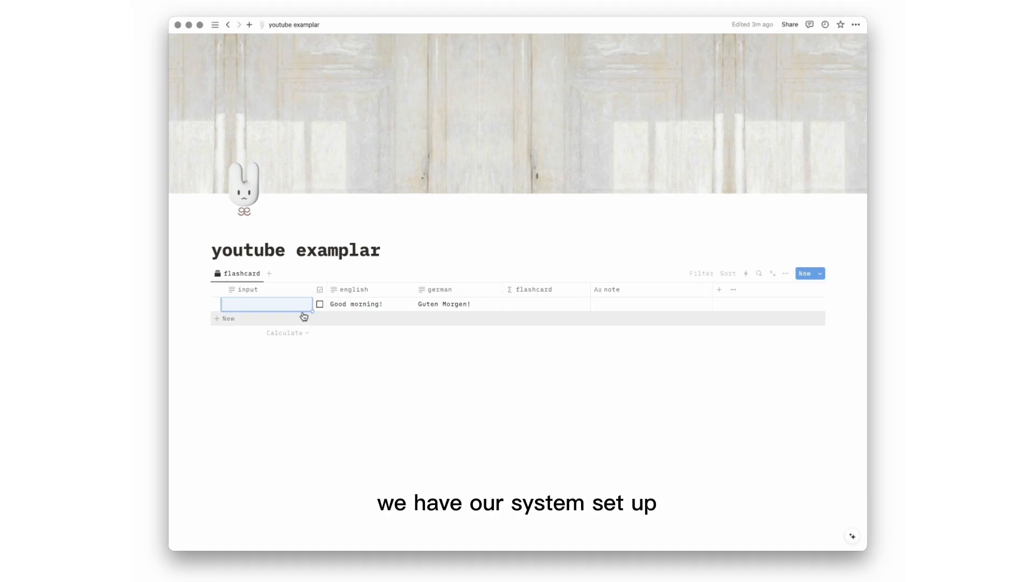
click(322, 304)
click(322, 304)
Enter the incomplete answer "Guten" as the input of the "Good morning!" row and test its reveal checkbox
click(273, 303)
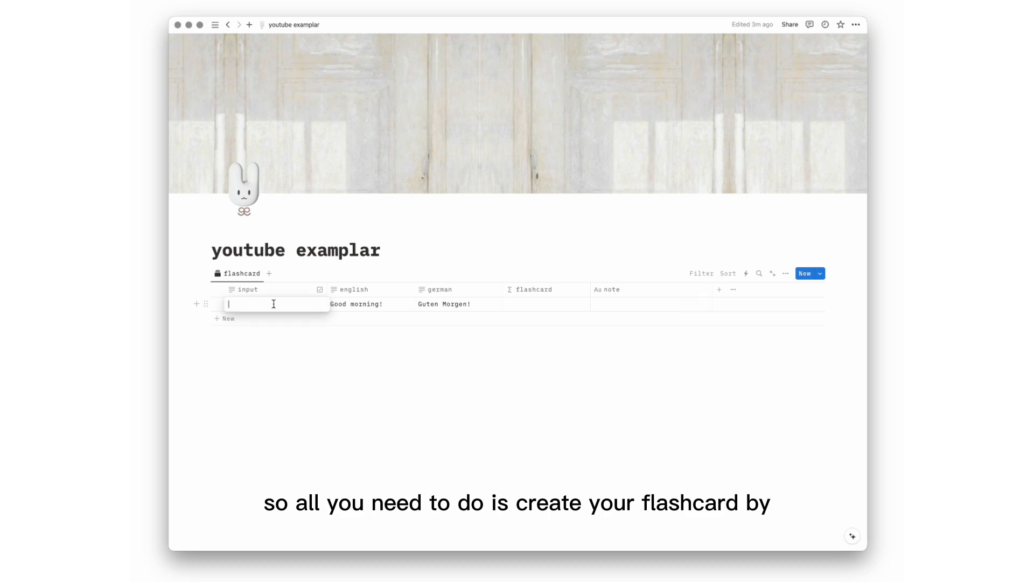
text(G)
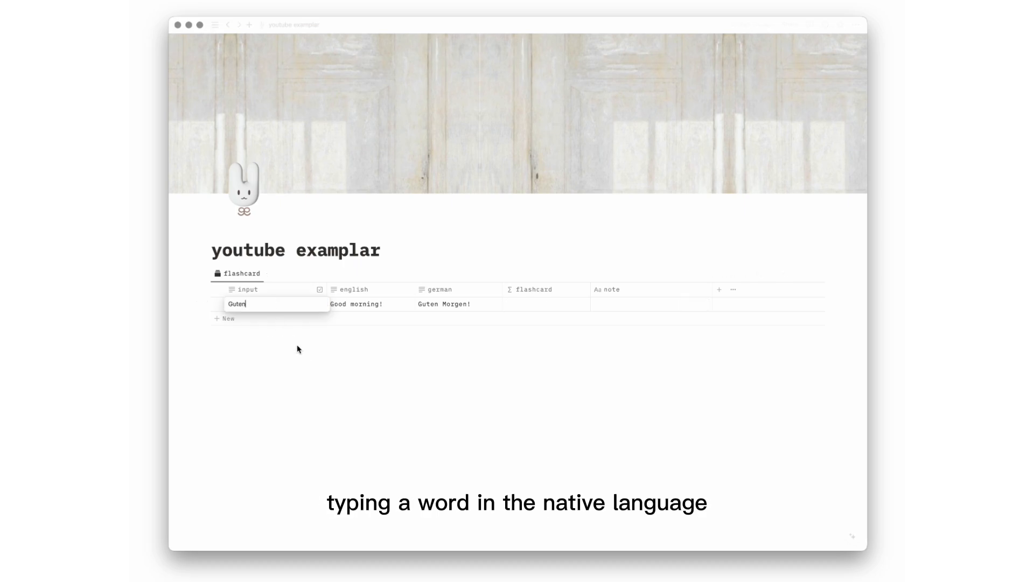
text(uten)
click(320, 306)
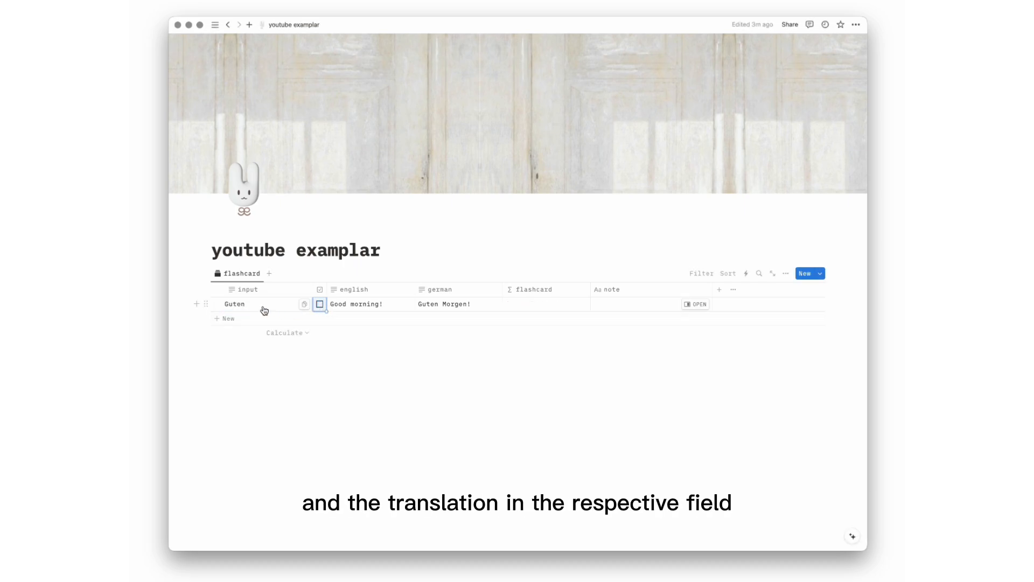
Complete the input of the "Good morning!" row to "Guten Morgen!" and test its reveal checkbox with the correct answer
click(264, 308)
text(M)
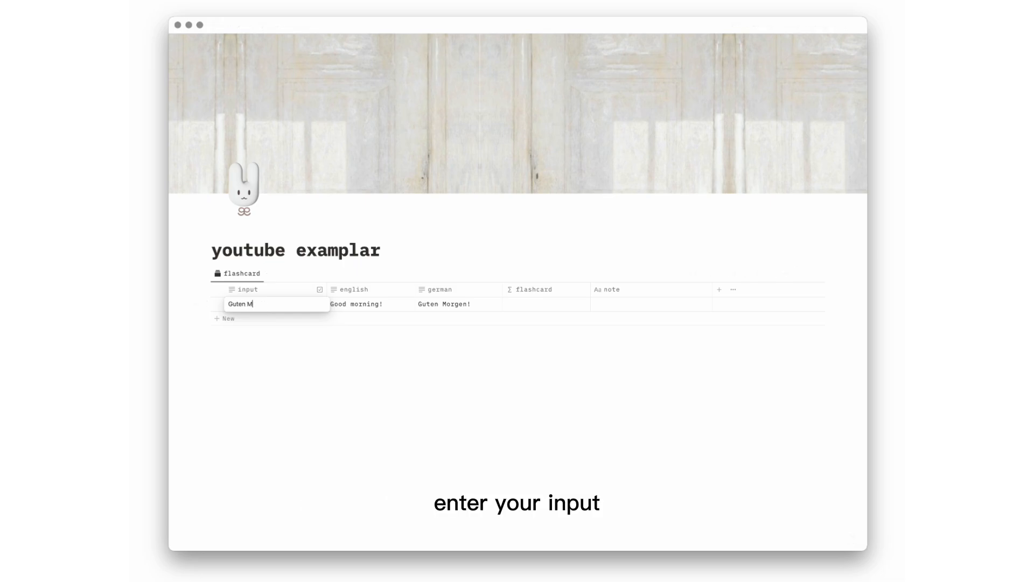
text(orgen!)
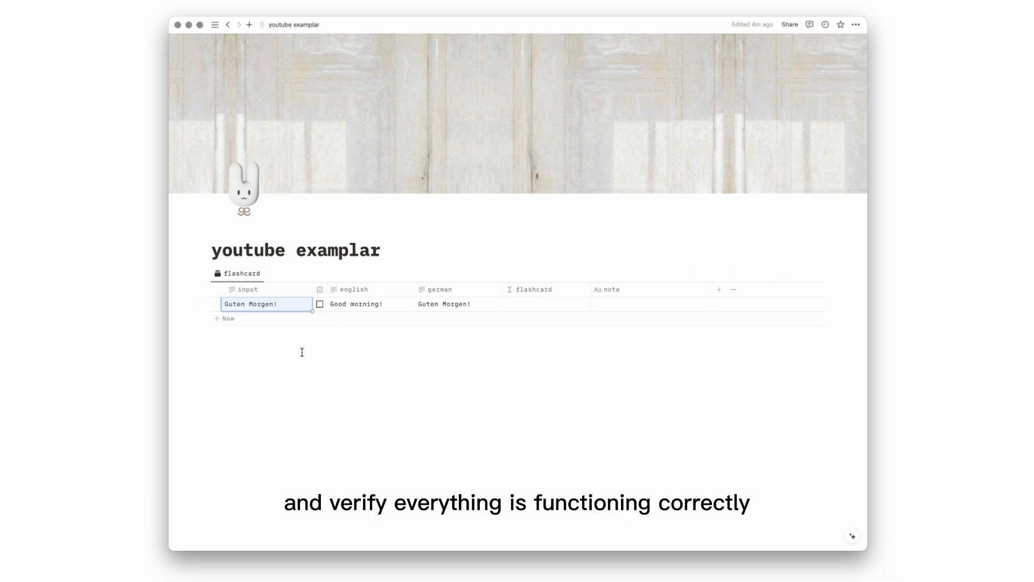
click(320, 305)
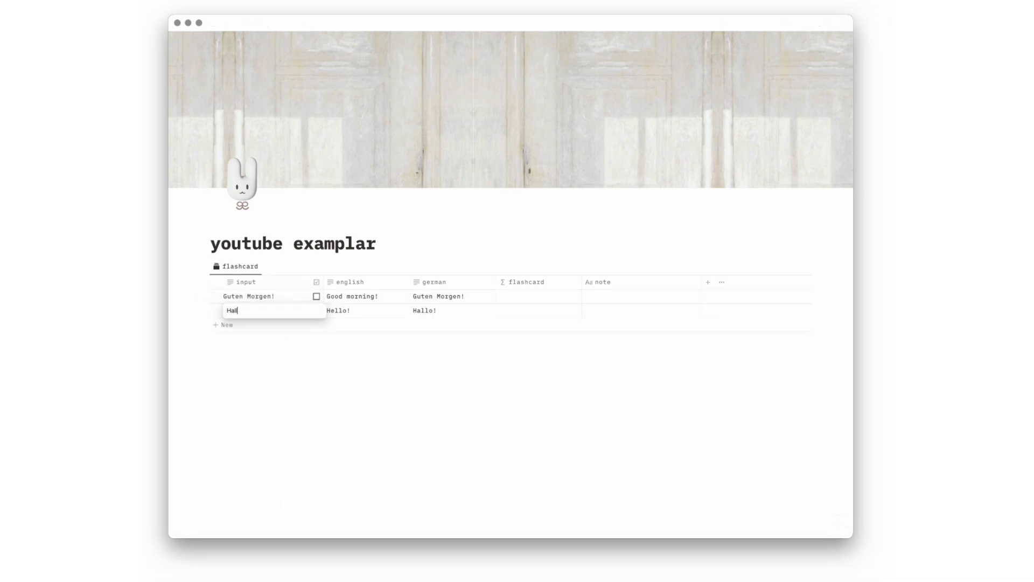
Finish entering "Hallo!" as the input of the "Hello!" row and test its reveal checkbox
text(!)
key(Return)
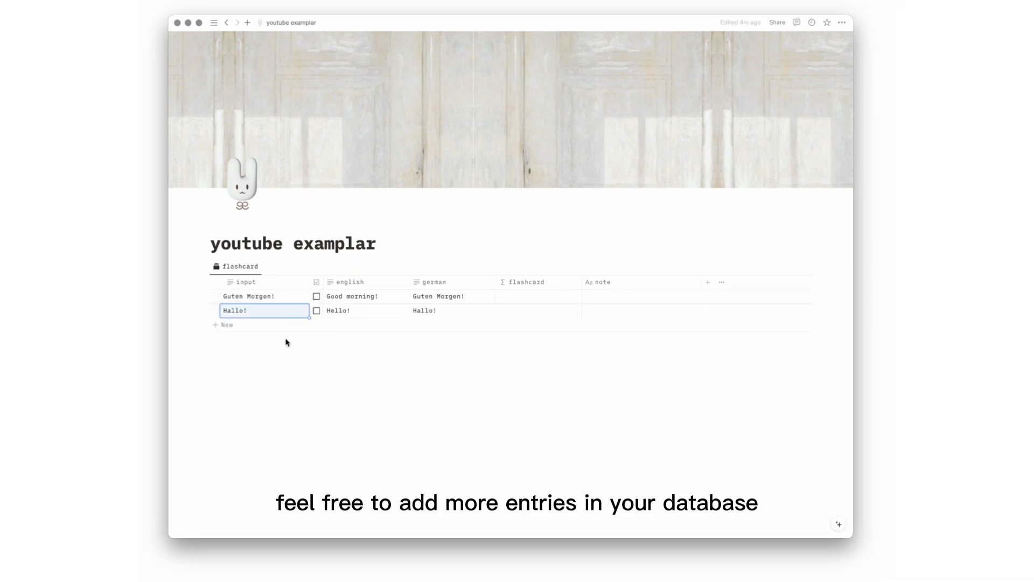
click(316, 311)
Clear the test answer from the input of the "Hello!" row
click(254, 315)
key(BackSpace)
key(BackSpace)
key(BackSpace)
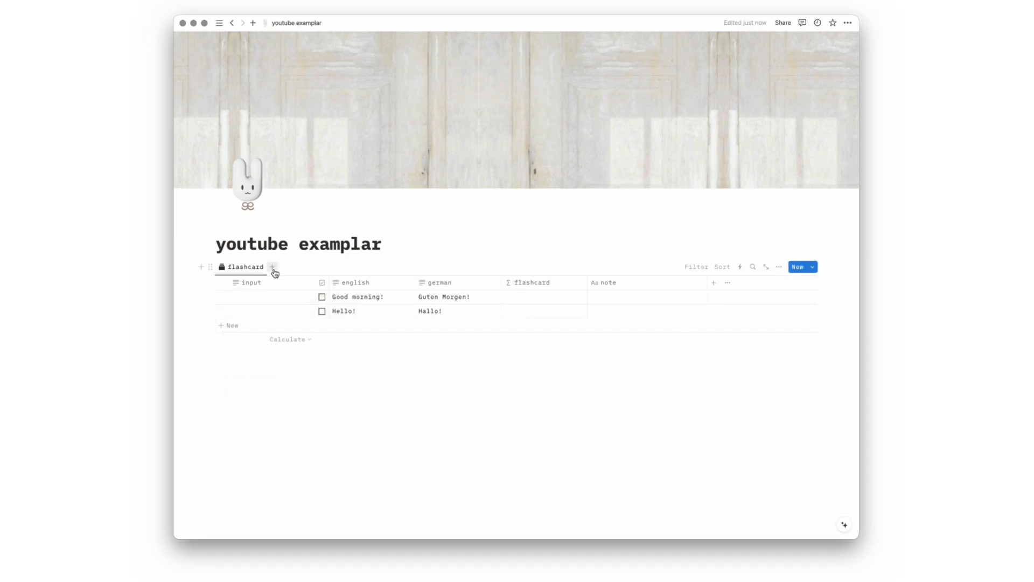
Add a table view named "test" with the pencil list icon and hide the german property in it
click(273, 268)
text(test)
click(704, 302)
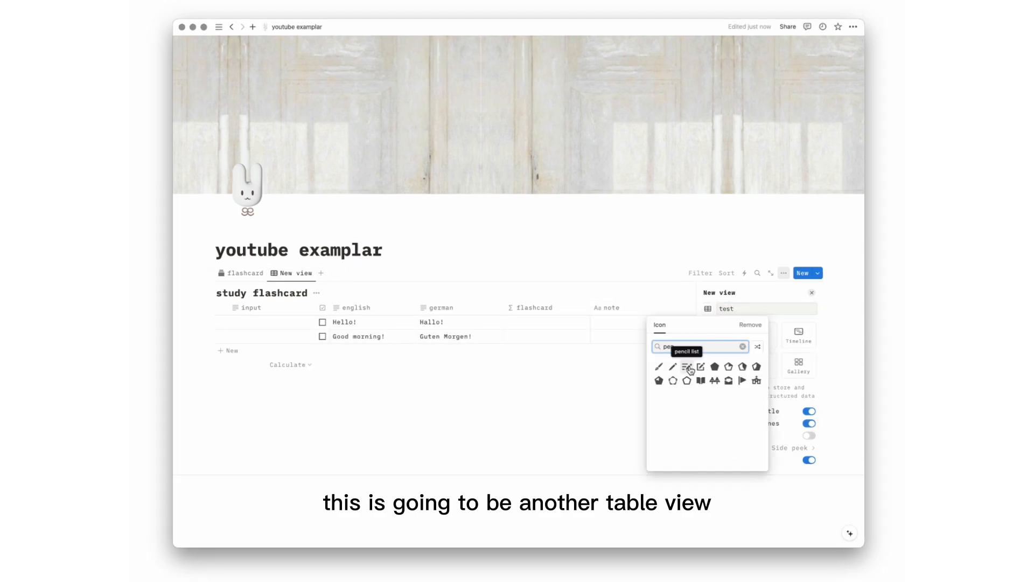
click(687, 369)
click(672, 280)
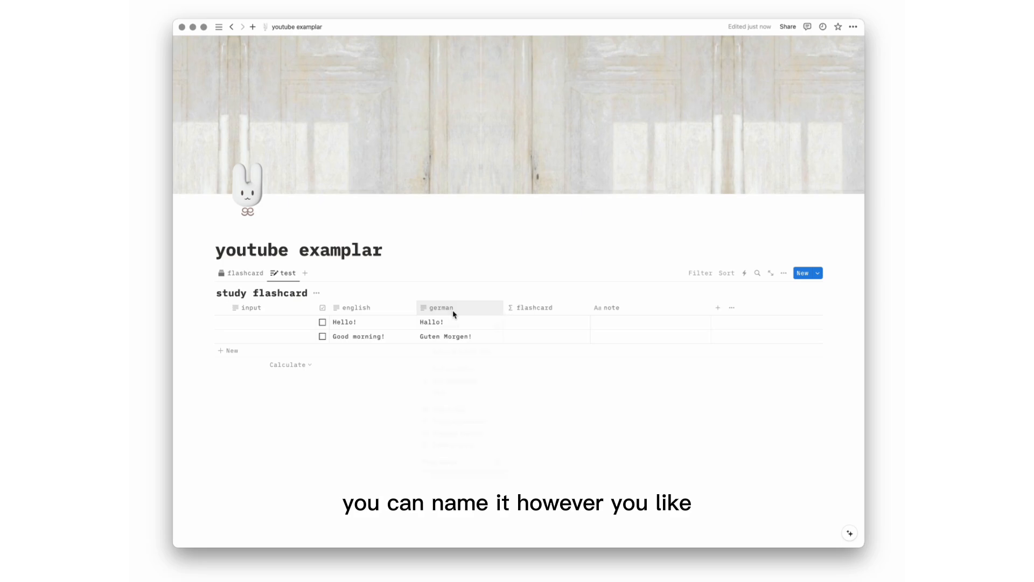
click(444, 413)
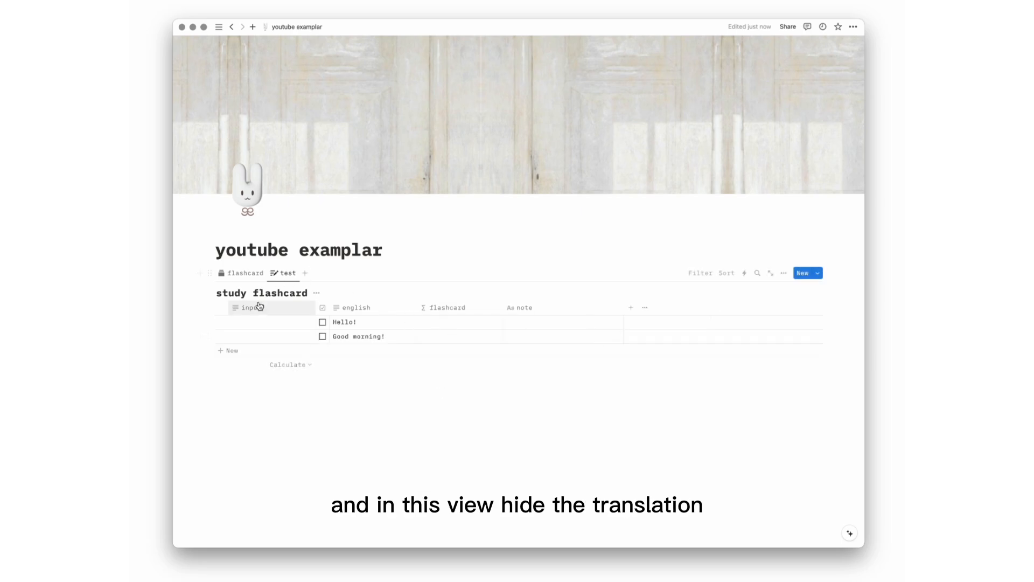
Answer the "Hello!" flashcard in the test view with the input "Hallo!"
click(273, 327)
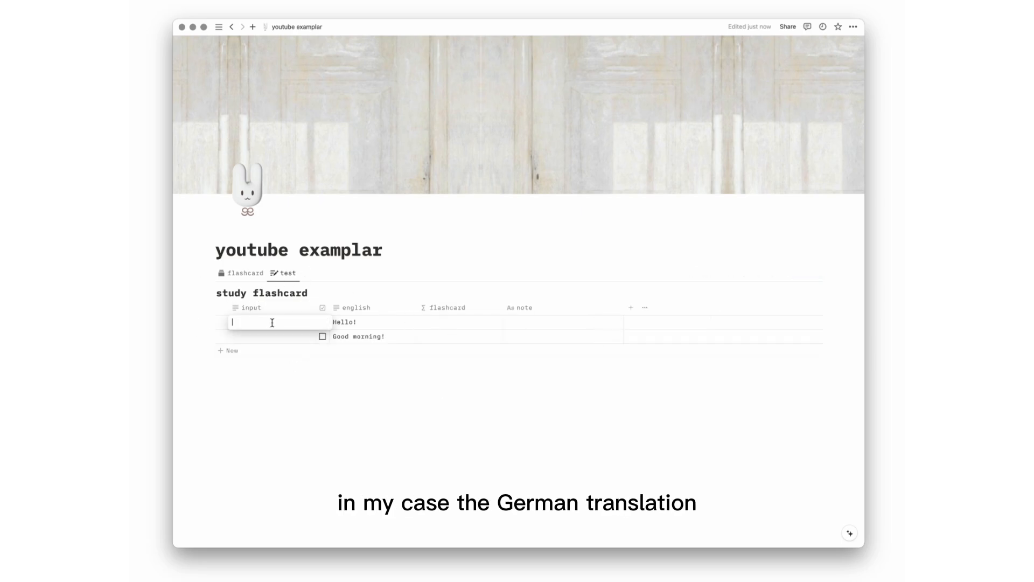
text(Hallo!)
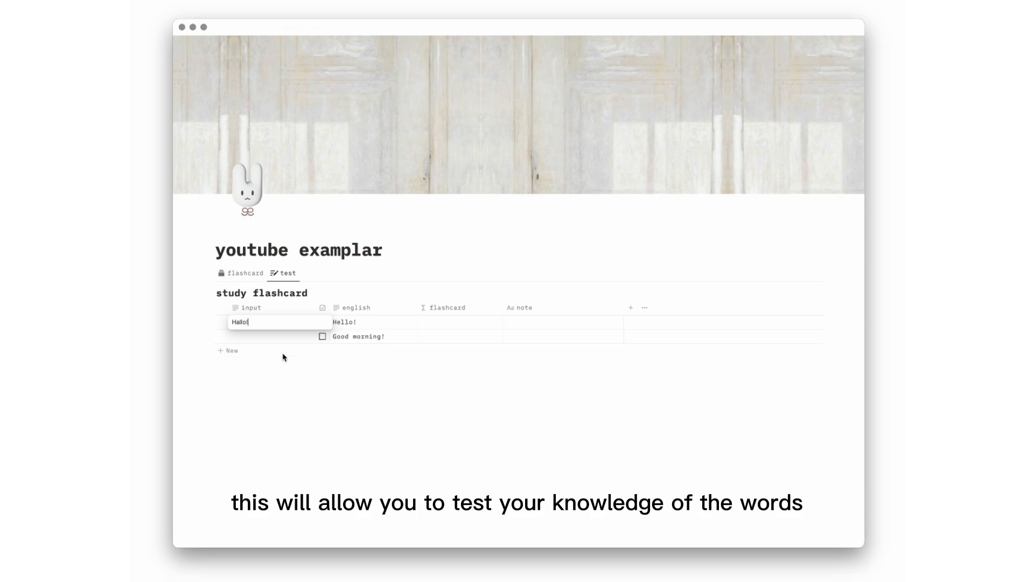
key(Tab)
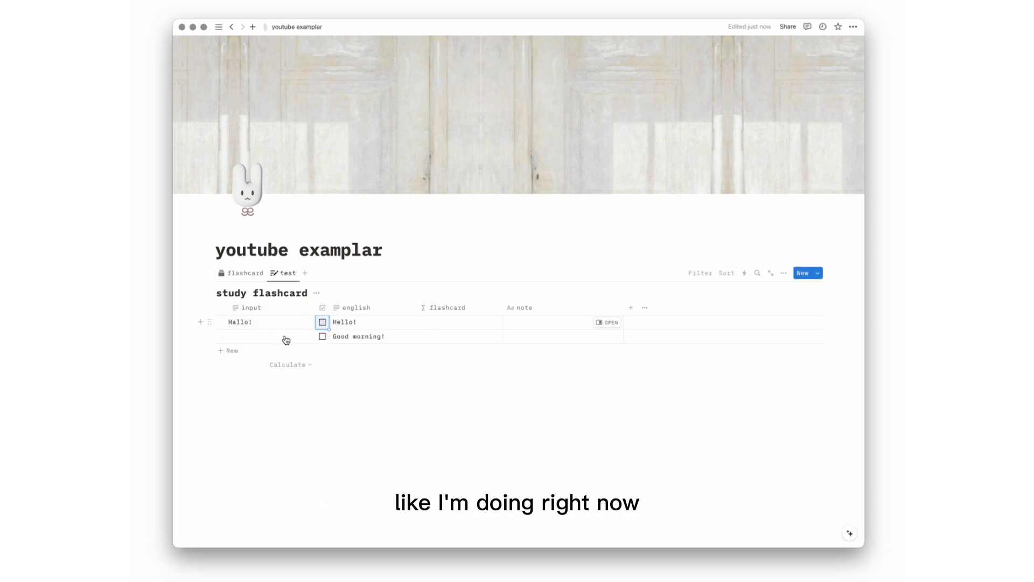
Enter the wrong answer "Good" for the "Good morning!" flashcard in the test view and toggle its reveal checkbox on and off
click(283, 338)
text(Good)
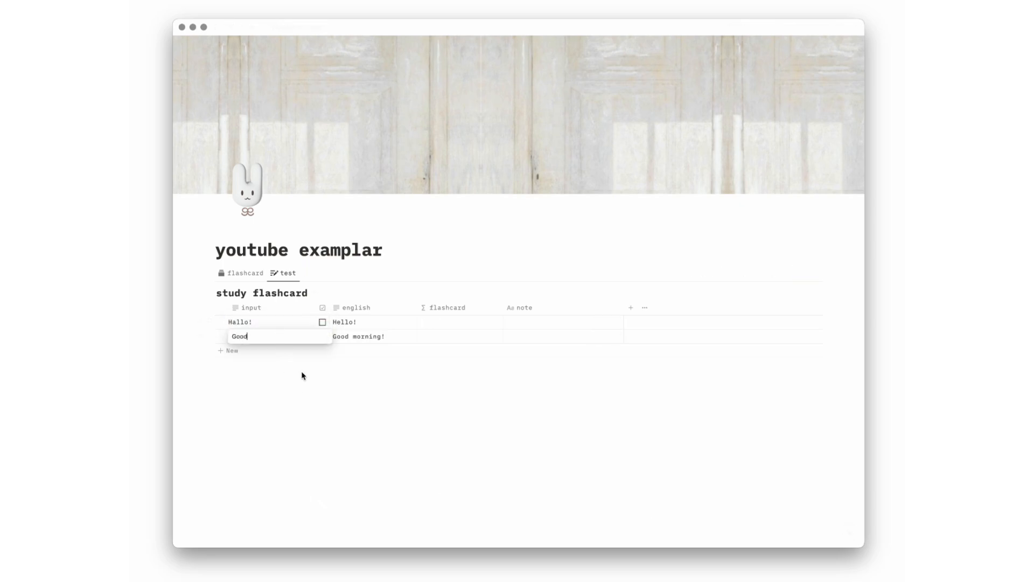
key(Return)
click(323, 337)
click(322, 336)
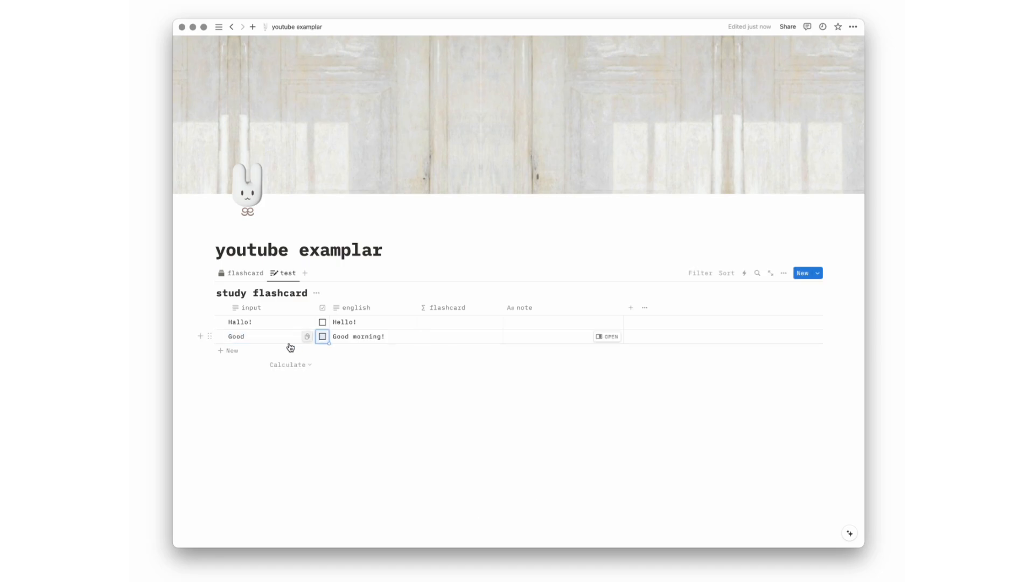
click(277, 350)
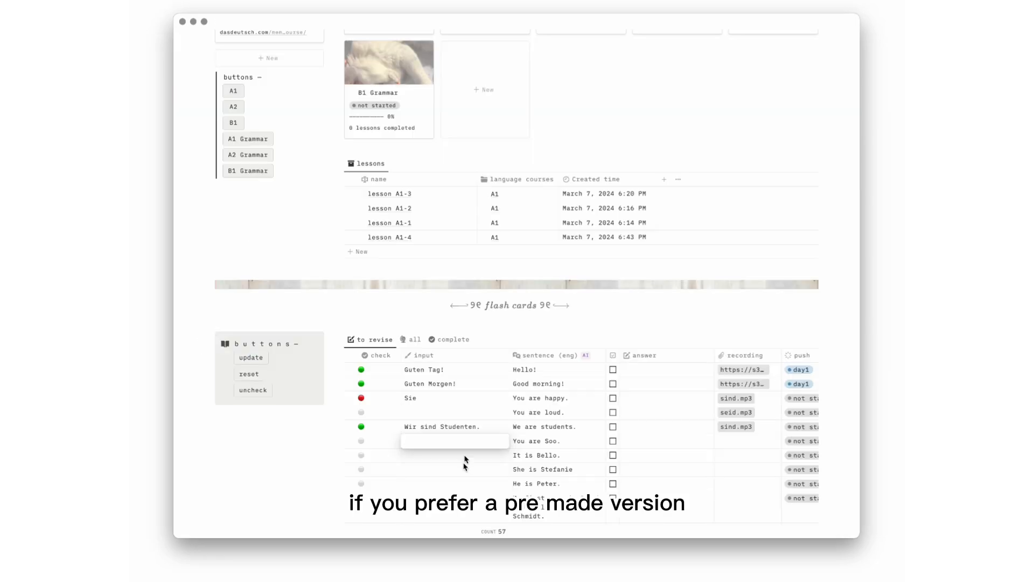
In the language hub's flash cards, enter "D" below "Wir sind Studenten." and "E" in the "She is" row, revealing the latter's answer
text(D)
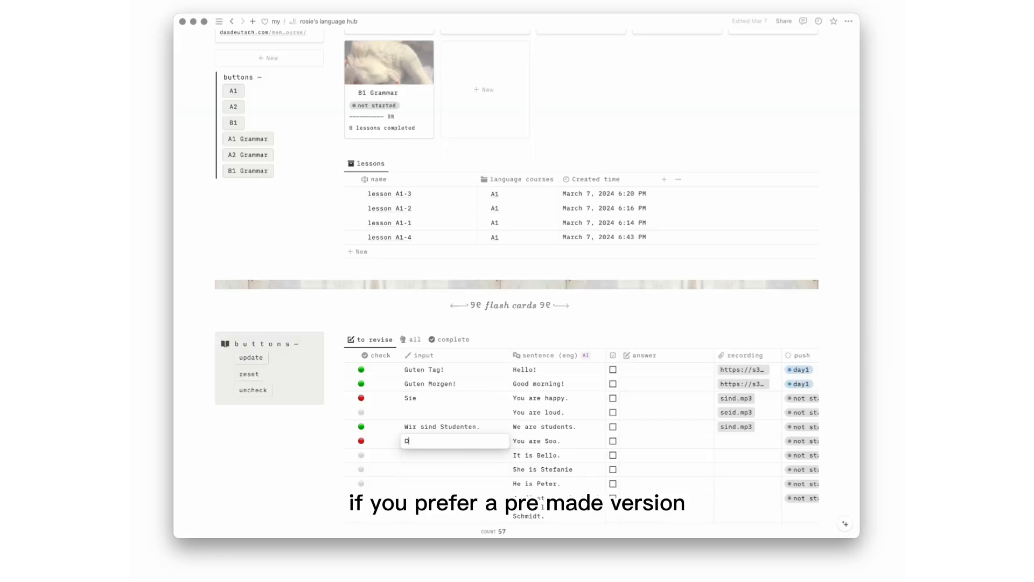
click(454, 467)
text(E)
click(613, 469)
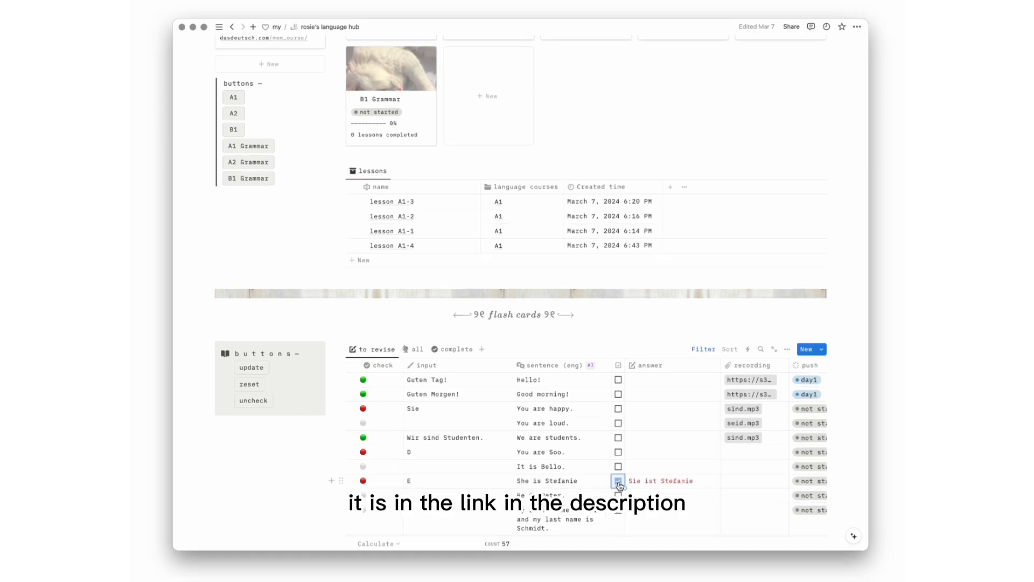
Hide the answer of the "She is" row and replace its input with the full German sentence beginning "Sie ist"
click(619, 482)
click(447, 485)
key(BackSpace)
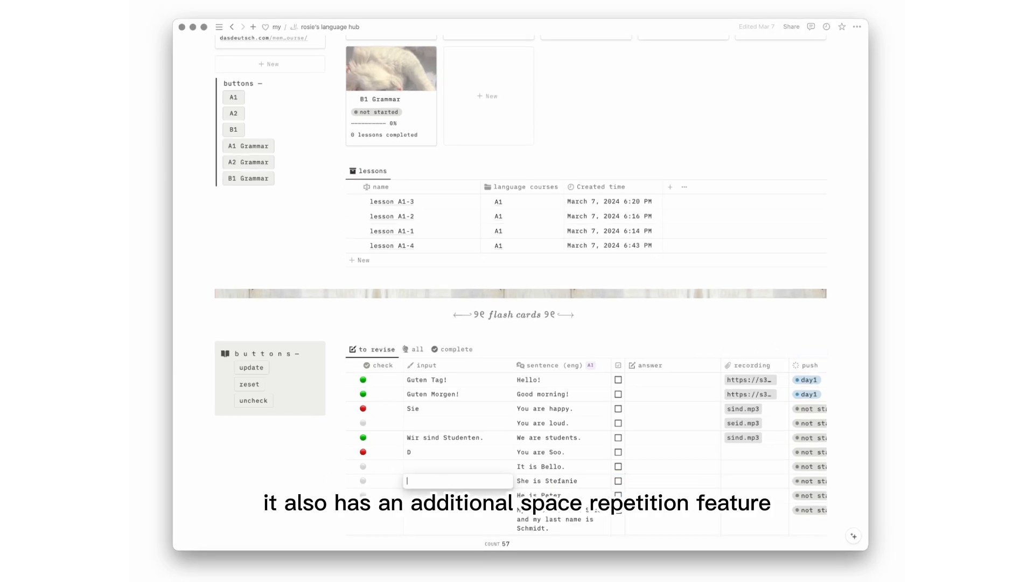
text(Sie ist Ste)
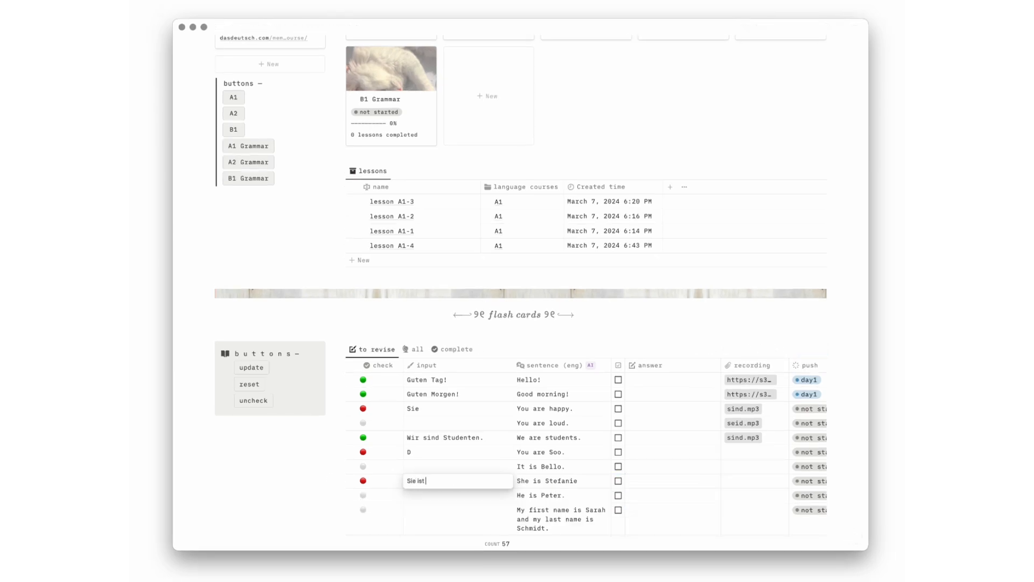
text(fanie)
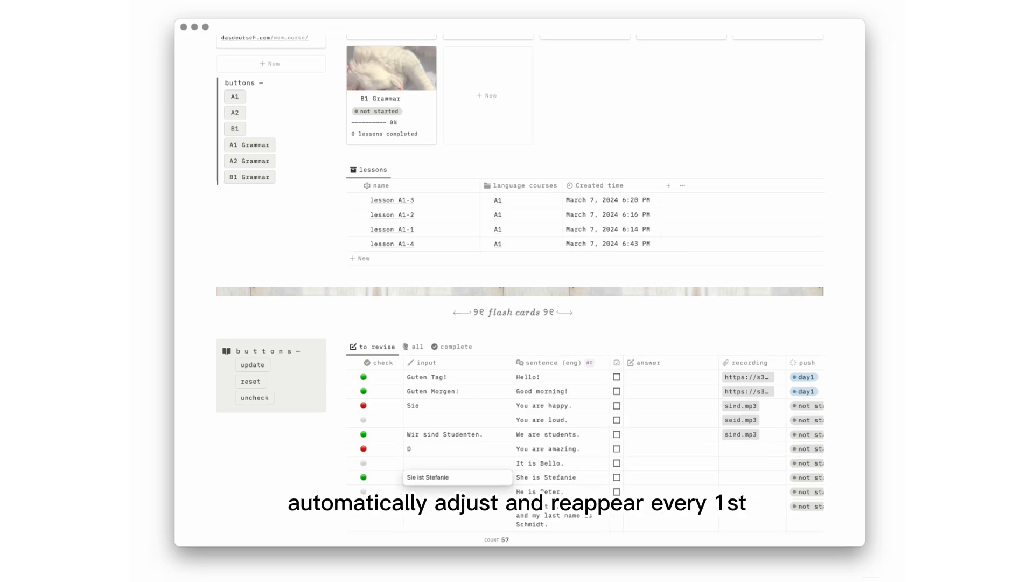
key(Escape)
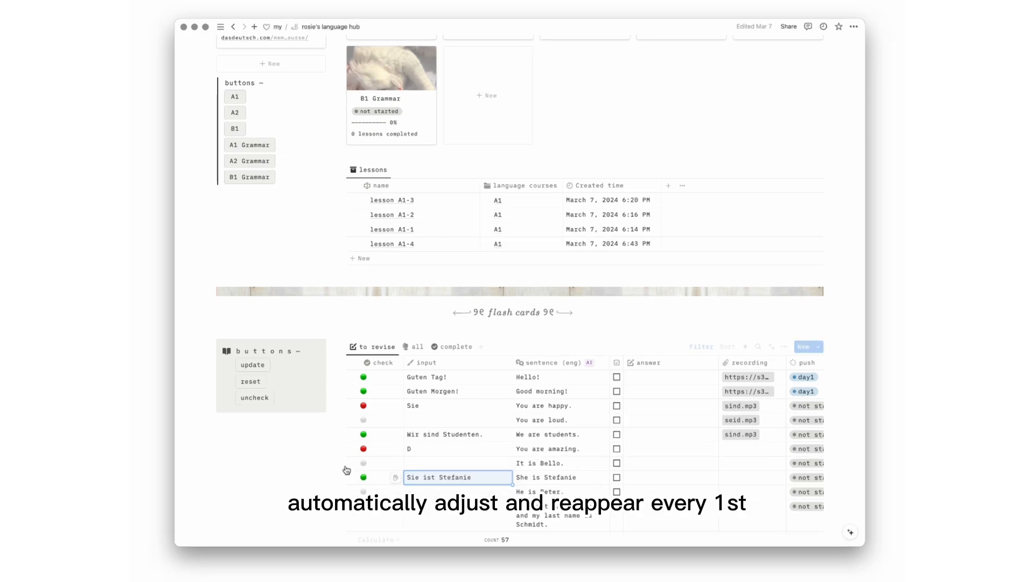
Run the update on the flash cards, and look at the all view before returning to the to revise view
click(256, 366)
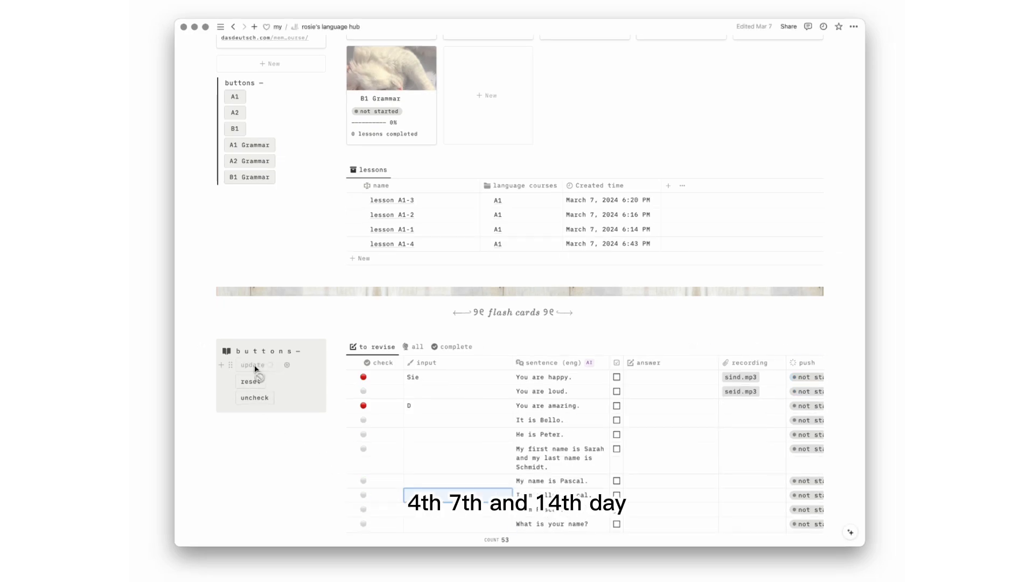
click(416, 346)
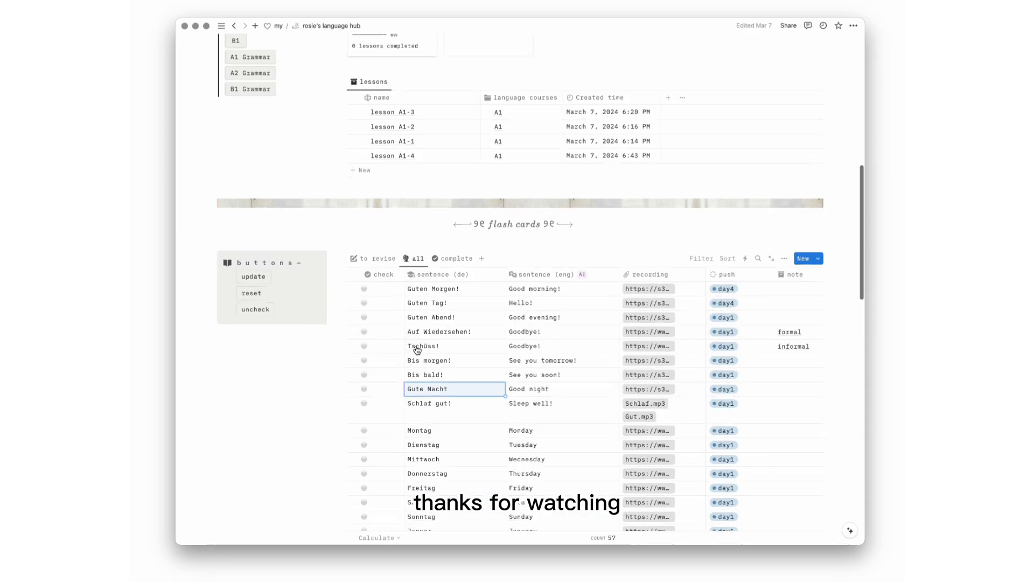
click(388, 358)
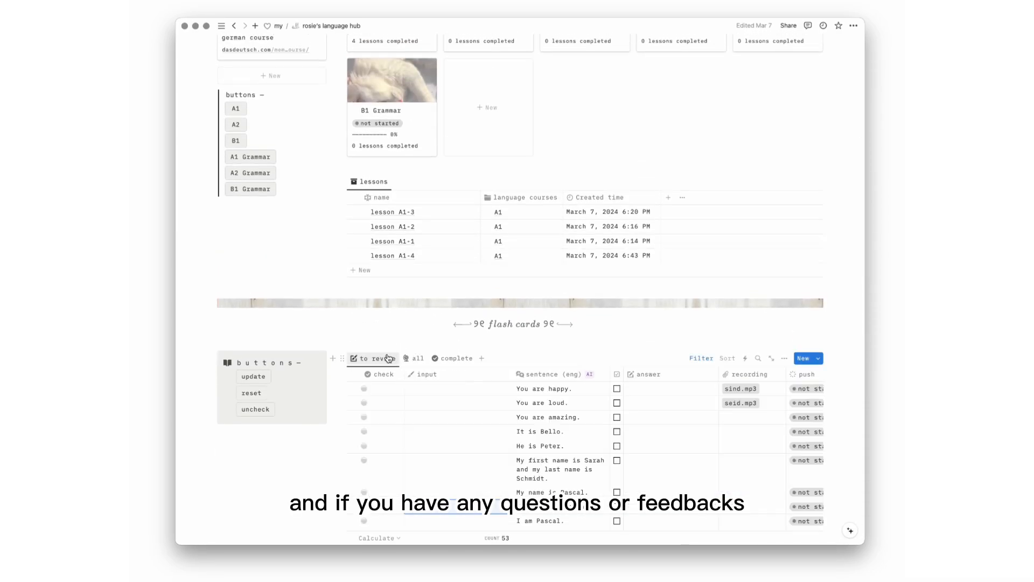